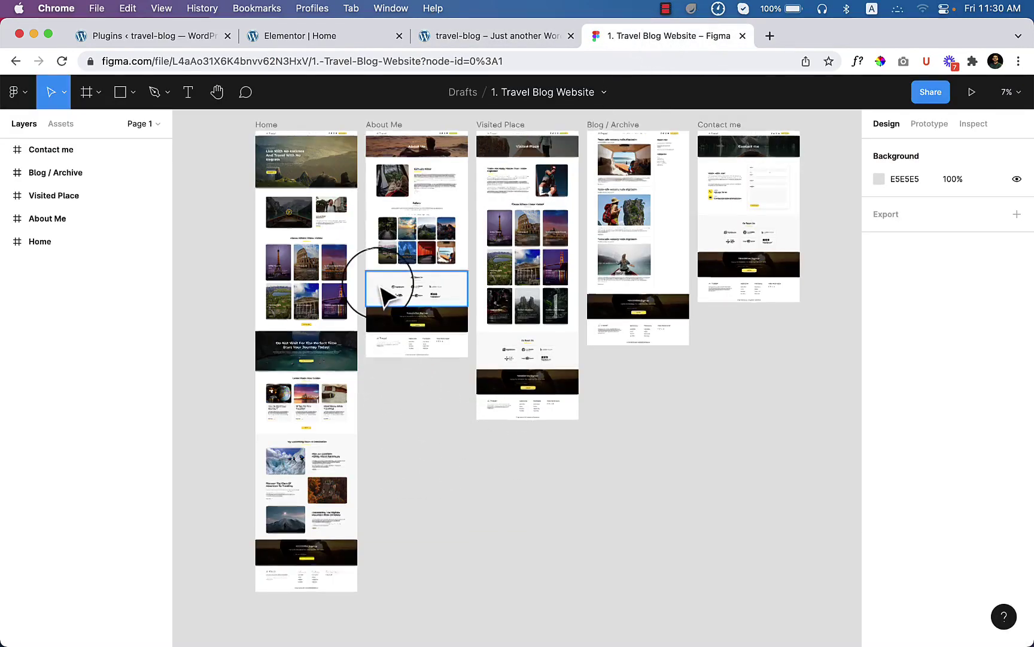
pyautogui.scroll(10, 390, 299)
pyautogui.scroll(-10, 501, 340)
pyautogui.scroll(1, 598, 210)
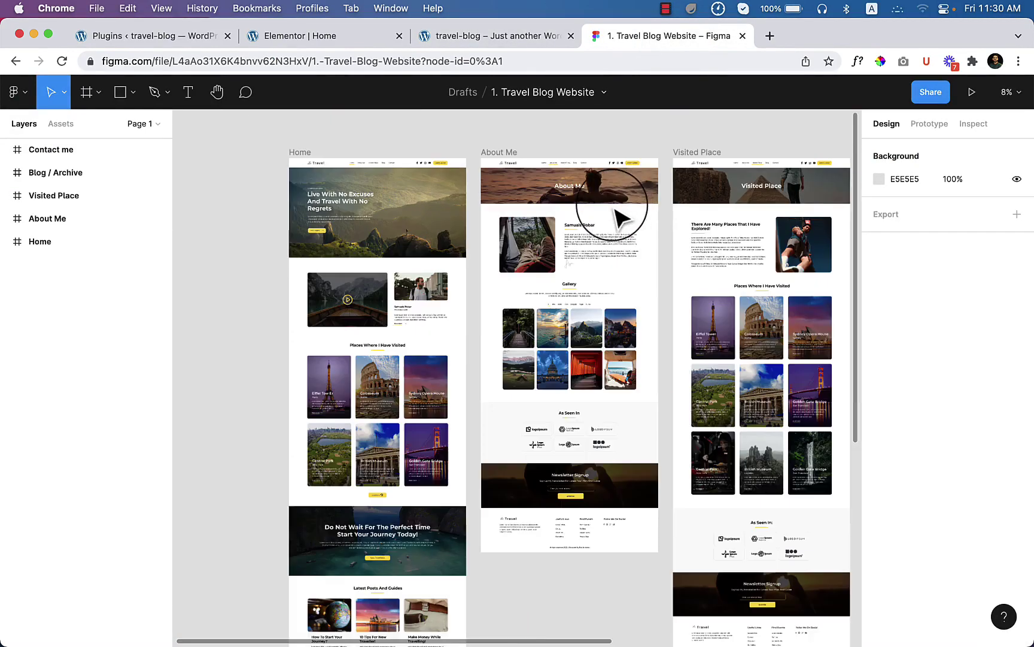
pyautogui.scroll(5, 621, 216)
pyautogui.scroll(5, 630, 202)
# Center the About Me frame in Figma, then open the About Me page in a new tab
pyautogui.moveTo(582, 194); pyautogui.dragTo(574, 269)
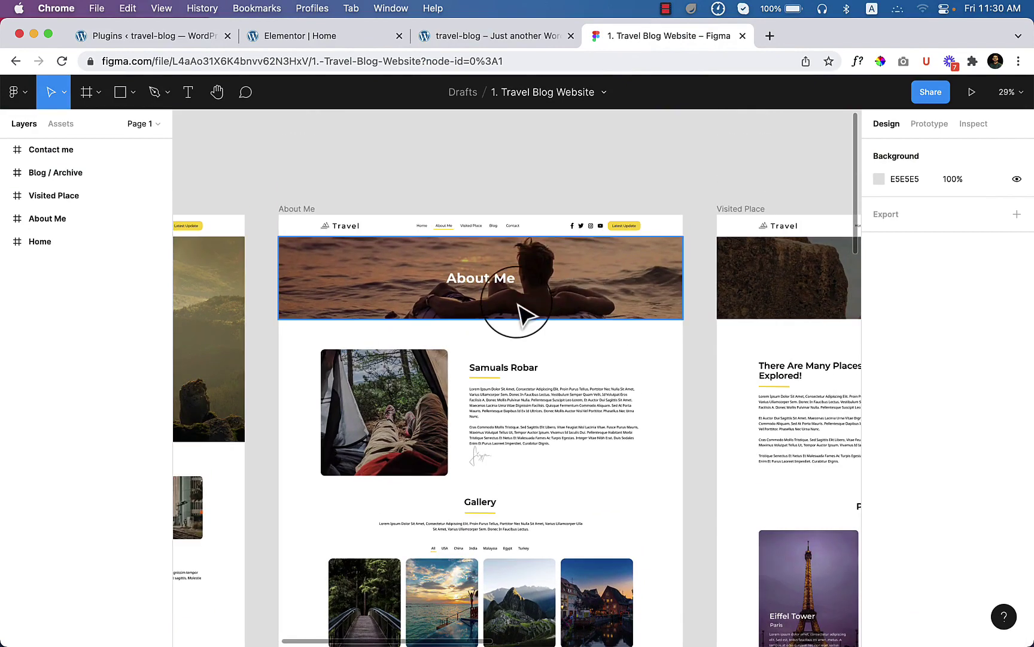
pyautogui.scroll(3, 526, 316)
pyautogui.click(509, 360)
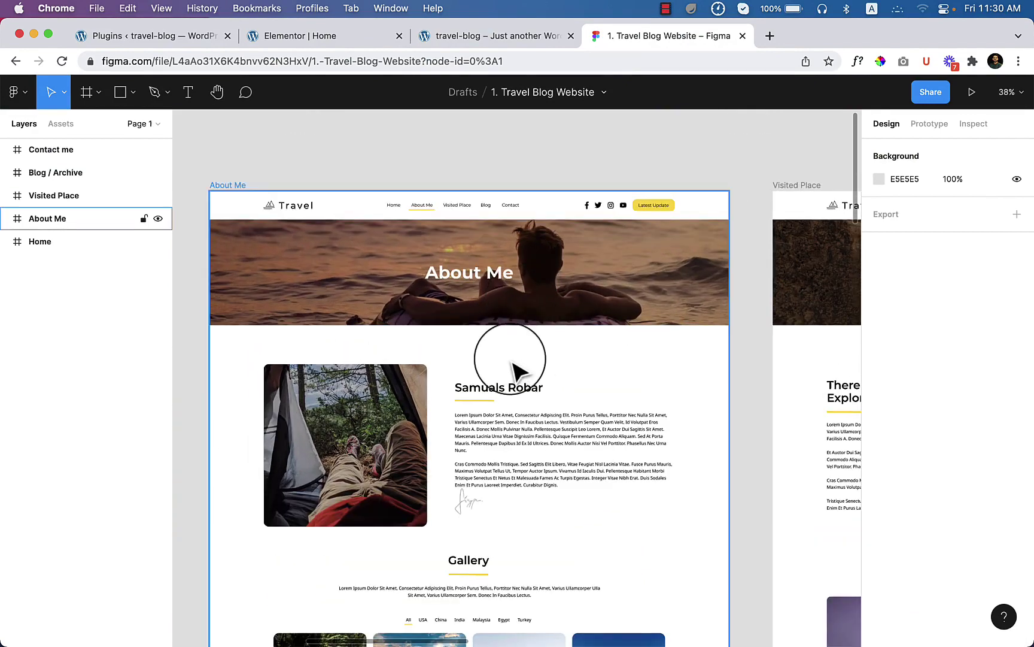
pyautogui.click(518, 370)
pyautogui.scroll(-3, 509, 379)
pyautogui.scroll(-10, 498, 388)
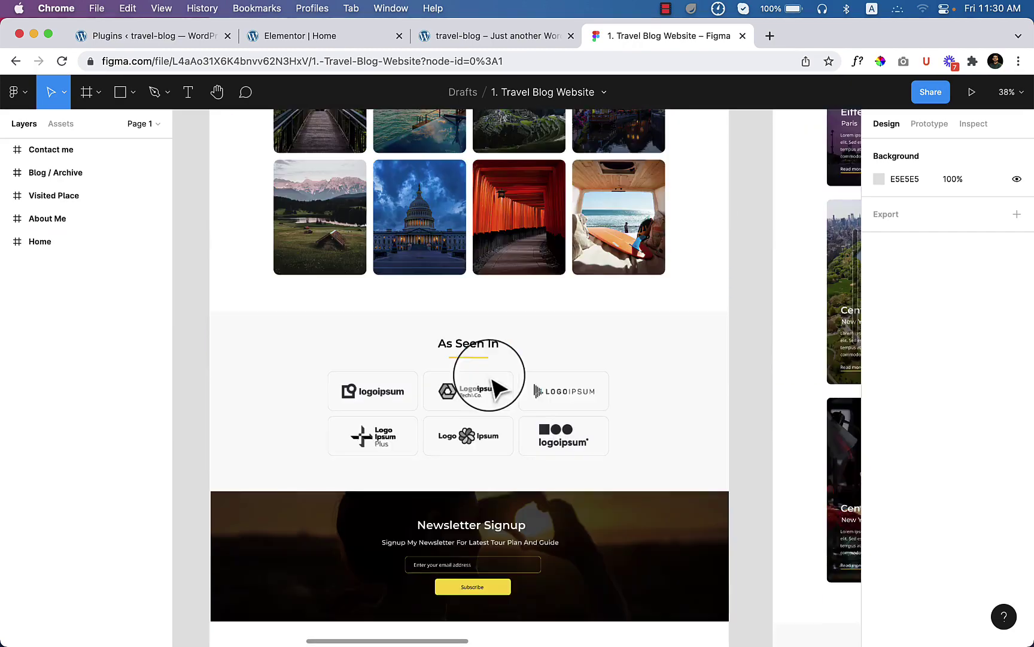
pyautogui.scroll(-5, 518, 404)
pyautogui.scroll(8, 518, 404)
pyautogui.scroll(8, 524, 417)
pyautogui.scroll(3, 521, 416)
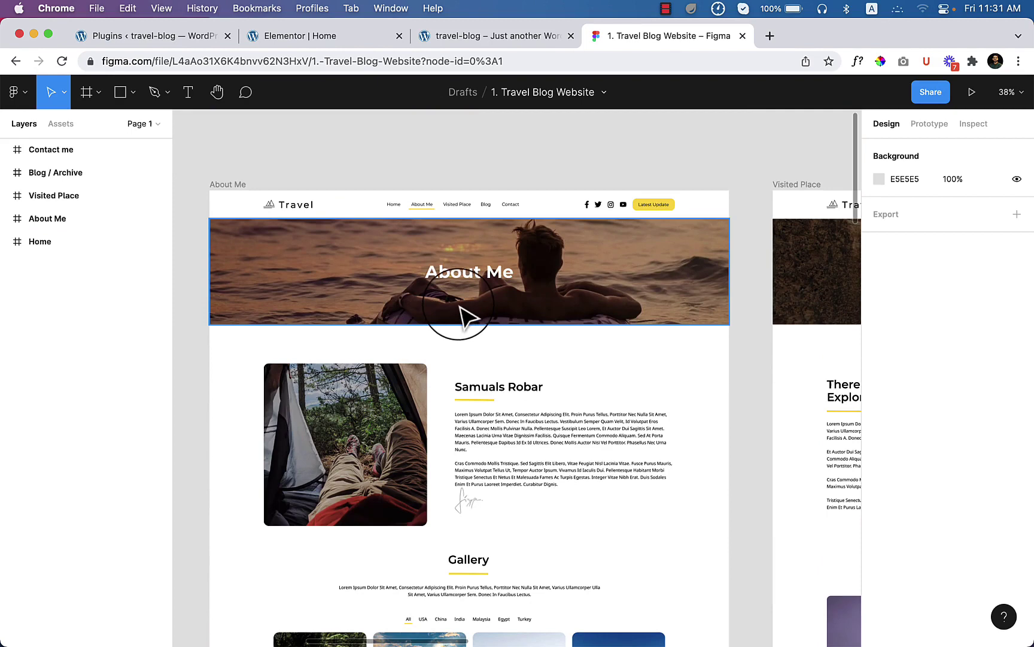
pyautogui.click(153, 36)
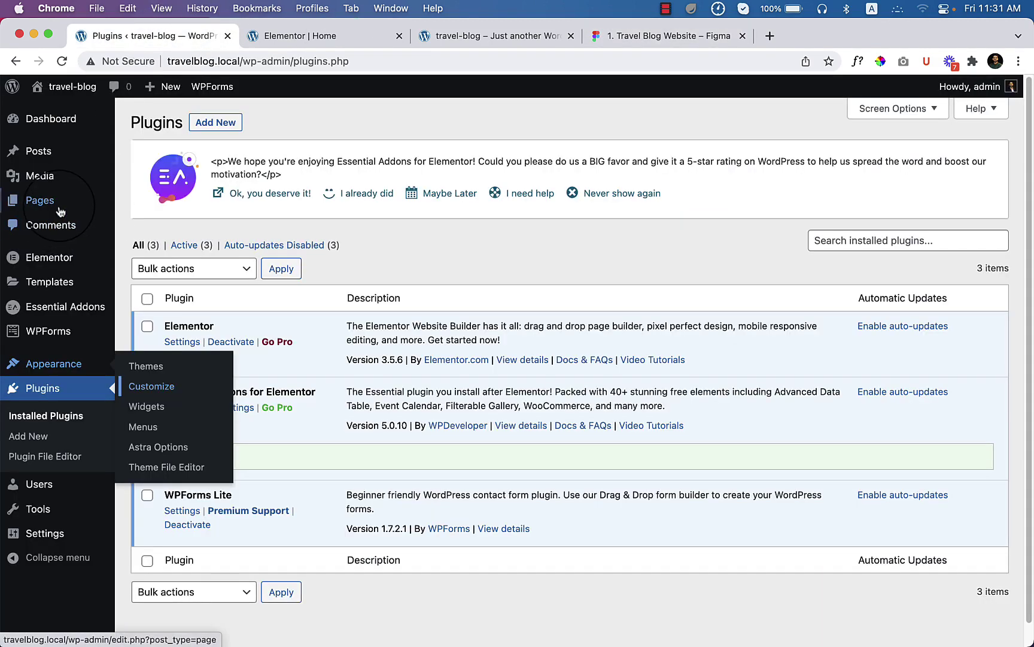
pyautogui.click(40, 200)
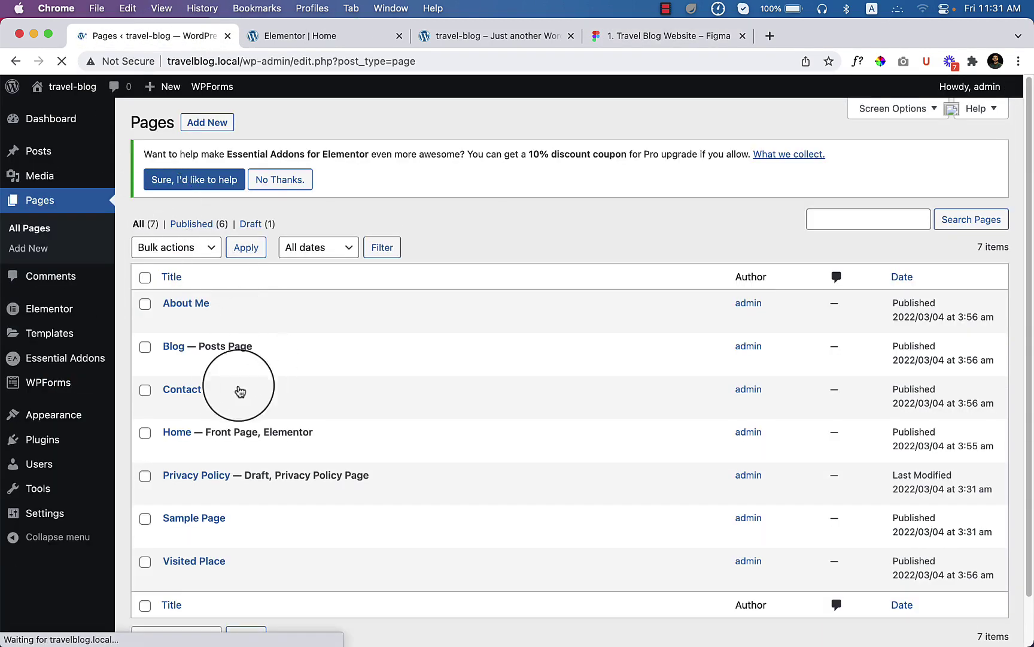
pyautogui.moveTo(272, 311)
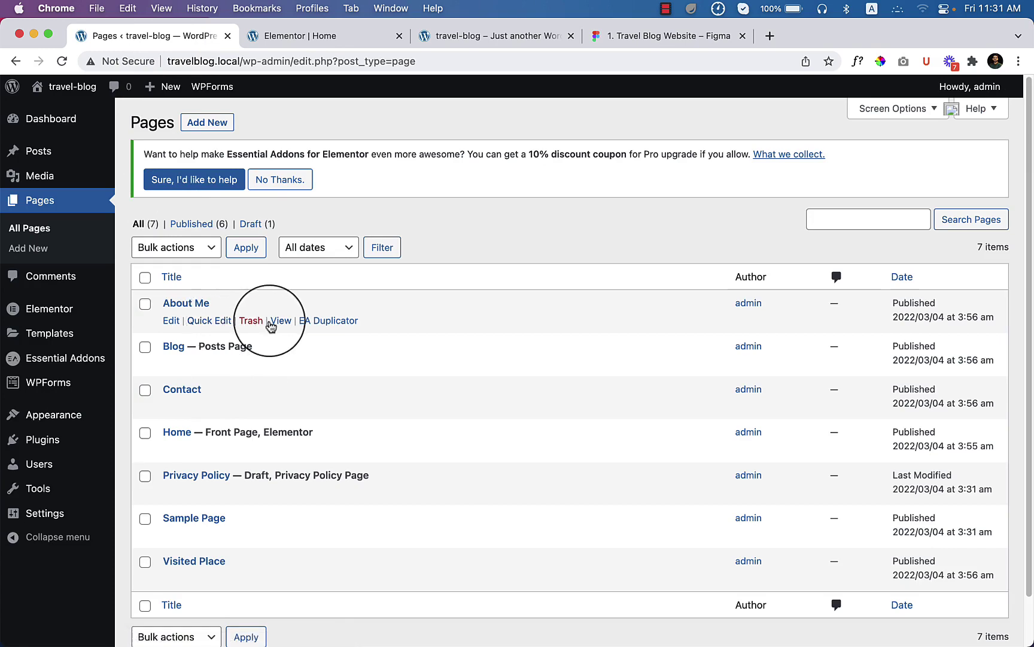
pyautogui.rightClick(277, 321)
pyautogui.click(323, 330)
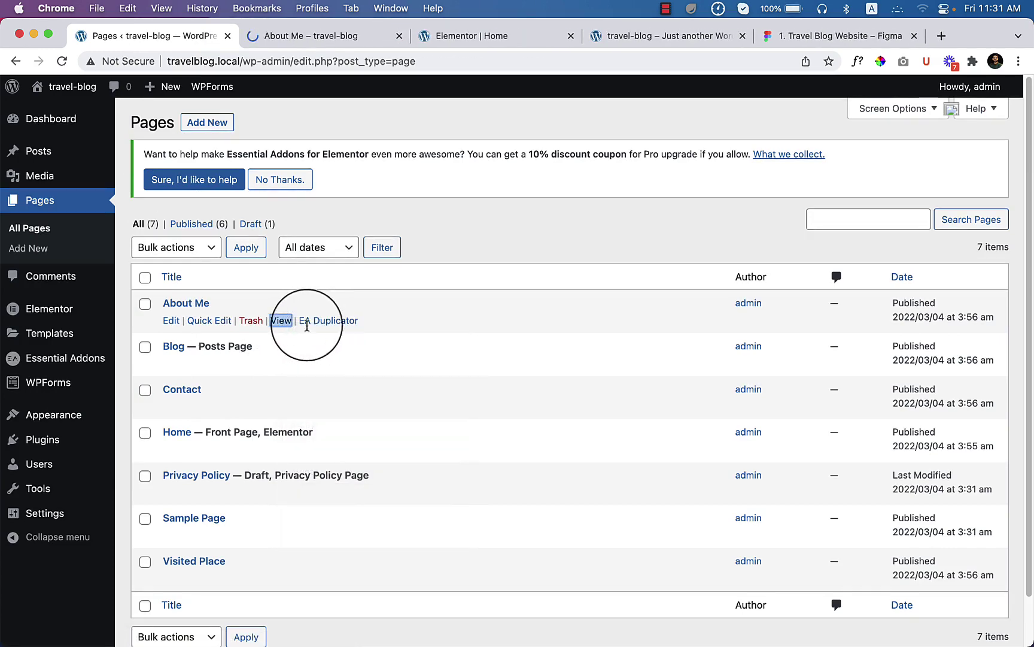
# Close the Elementor Home editor tab and open About Me's editor in a new tab
pyautogui.click(471, 36)
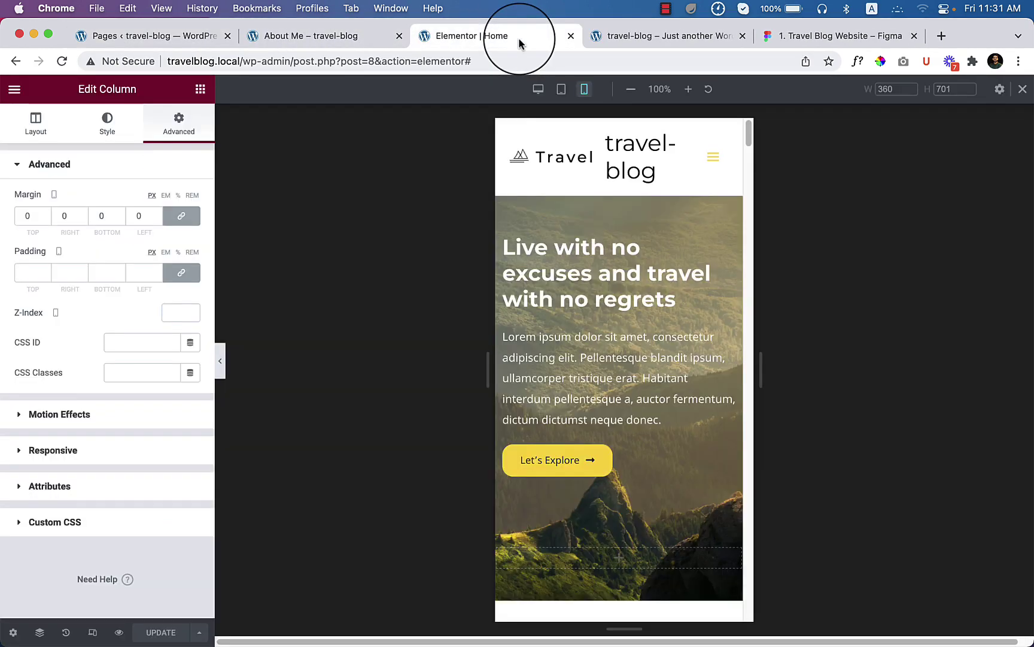
pyautogui.click(571, 35)
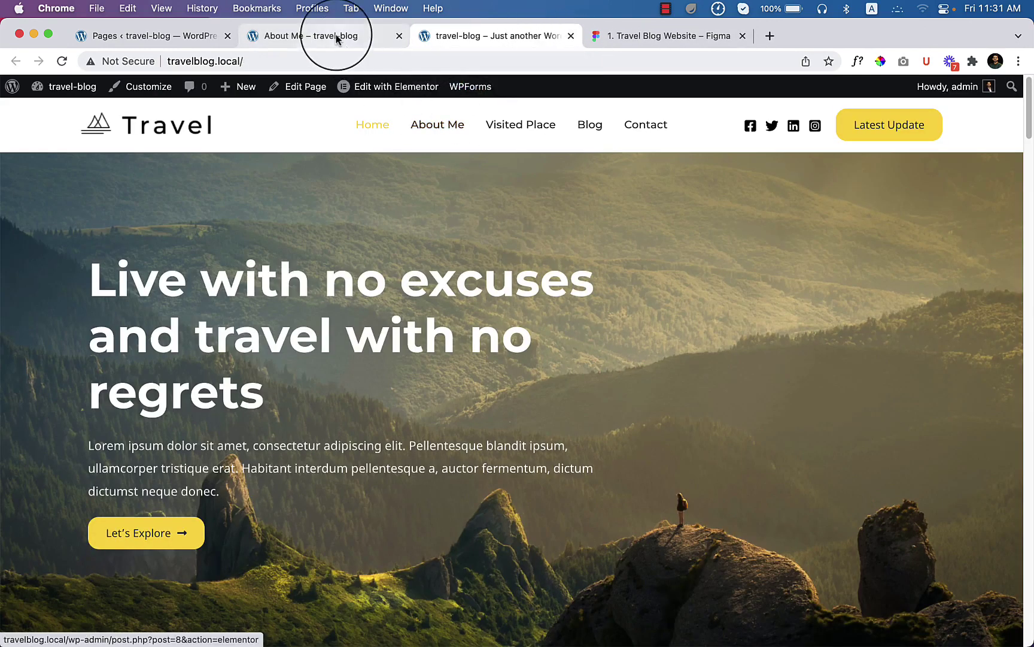
pyautogui.click(312, 35)
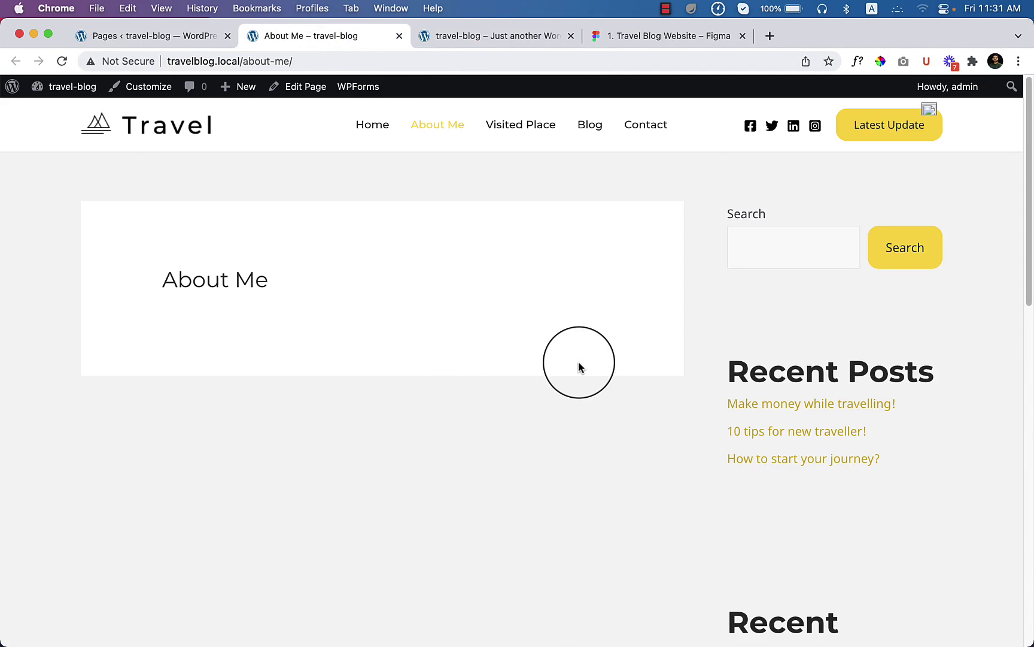
pyautogui.rightClick(303, 91)
pyautogui.click(339, 98)
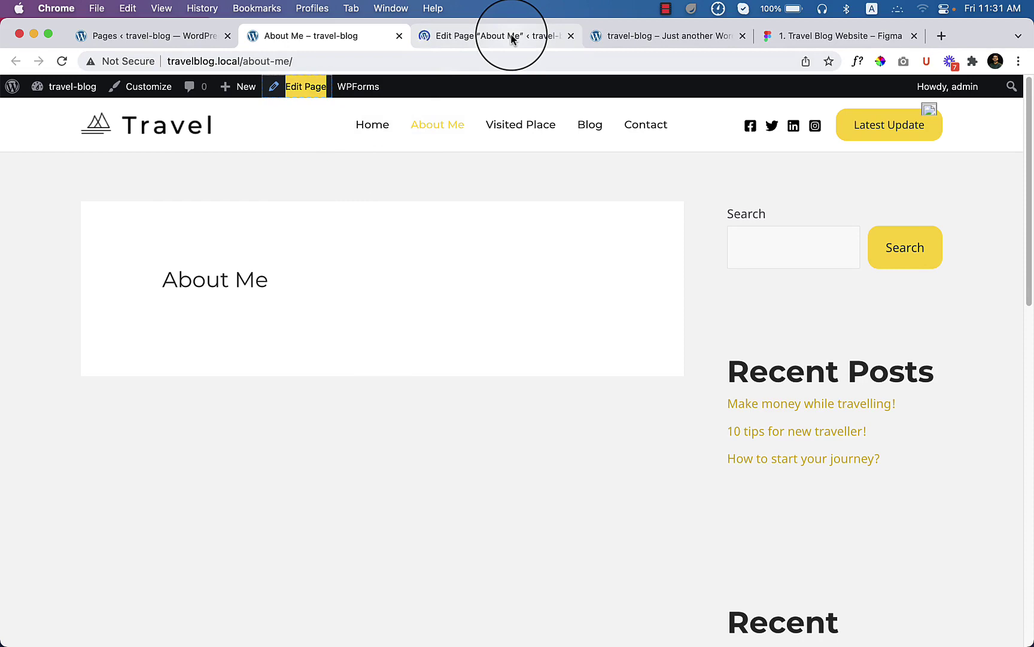
# Close the home page tab and put the editor beside admin and the design file second
pyautogui.moveTo(512, 36); pyautogui.dragTo(396, 36)
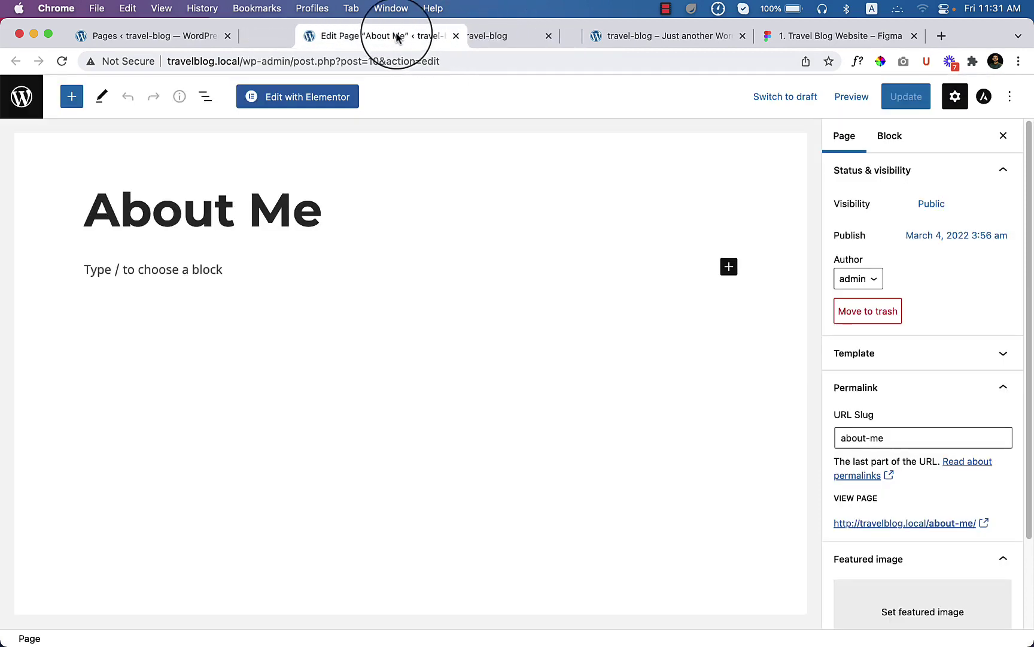
pyautogui.click(663, 36)
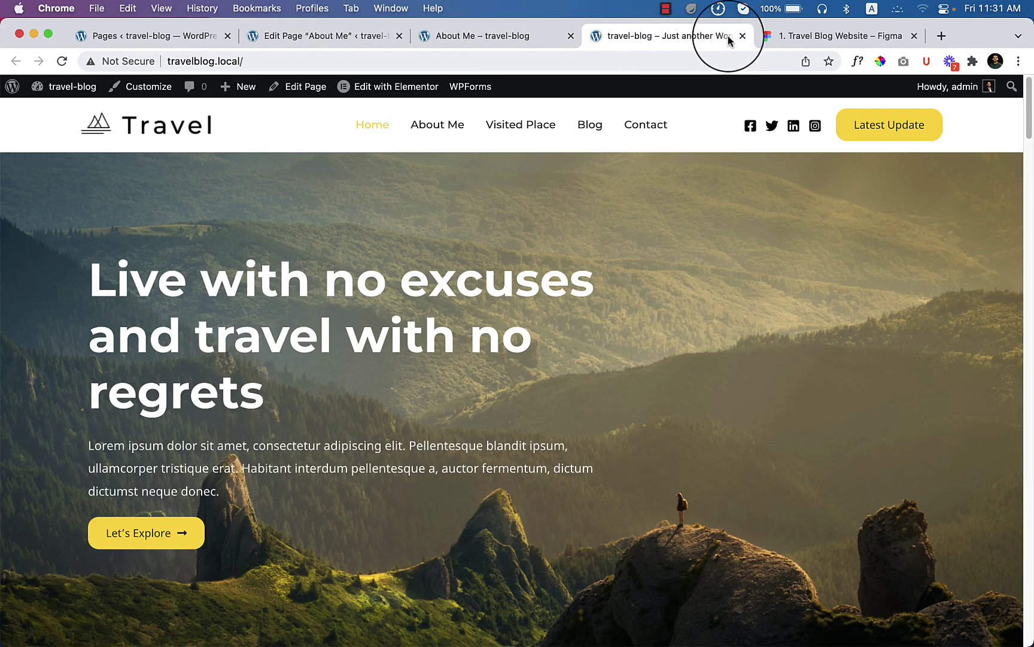
pyautogui.click(743, 37)
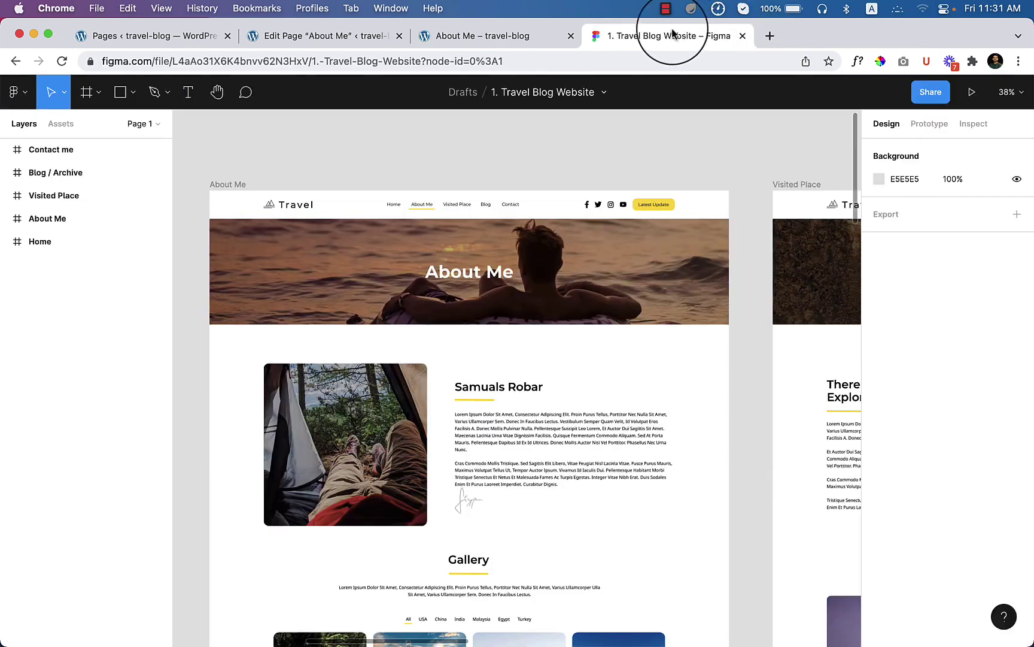
pyautogui.moveTo(673, 34); pyautogui.dragTo(323, 36)
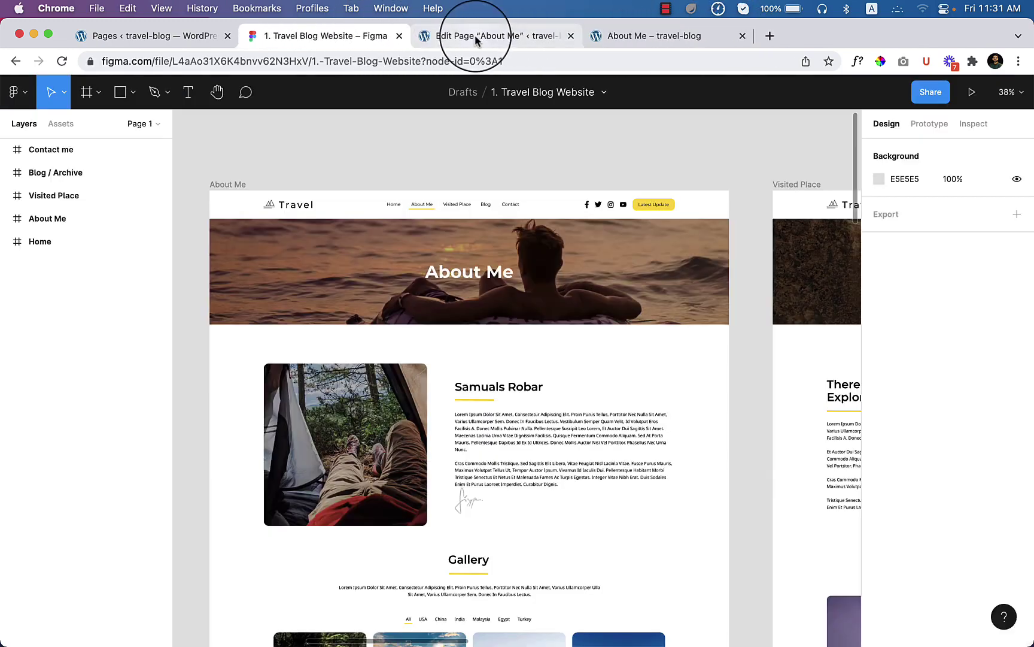
# Set the Astra layout to Full Width / Stretched, disable title, breadcrumb and featured image, and update
pyautogui.click(477, 35)
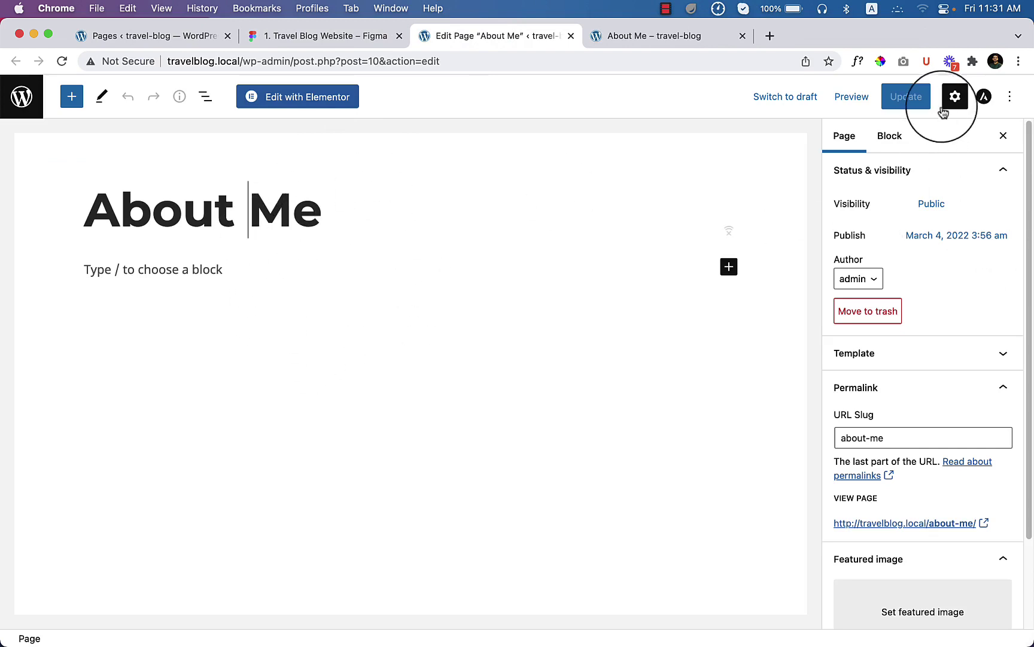
pyautogui.click(984, 96)
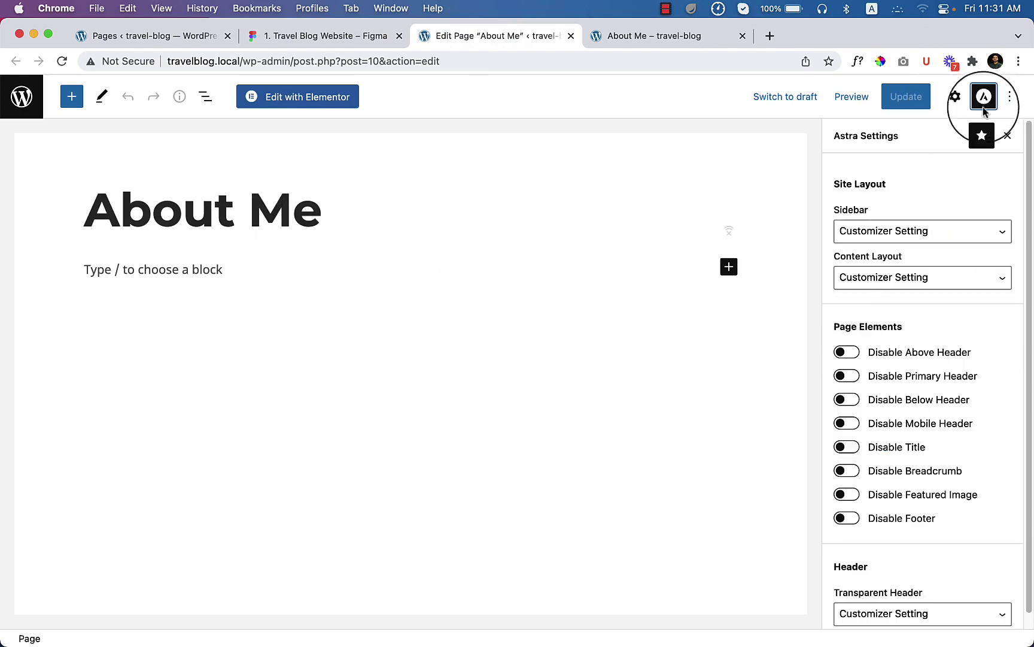
pyautogui.click(898, 279)
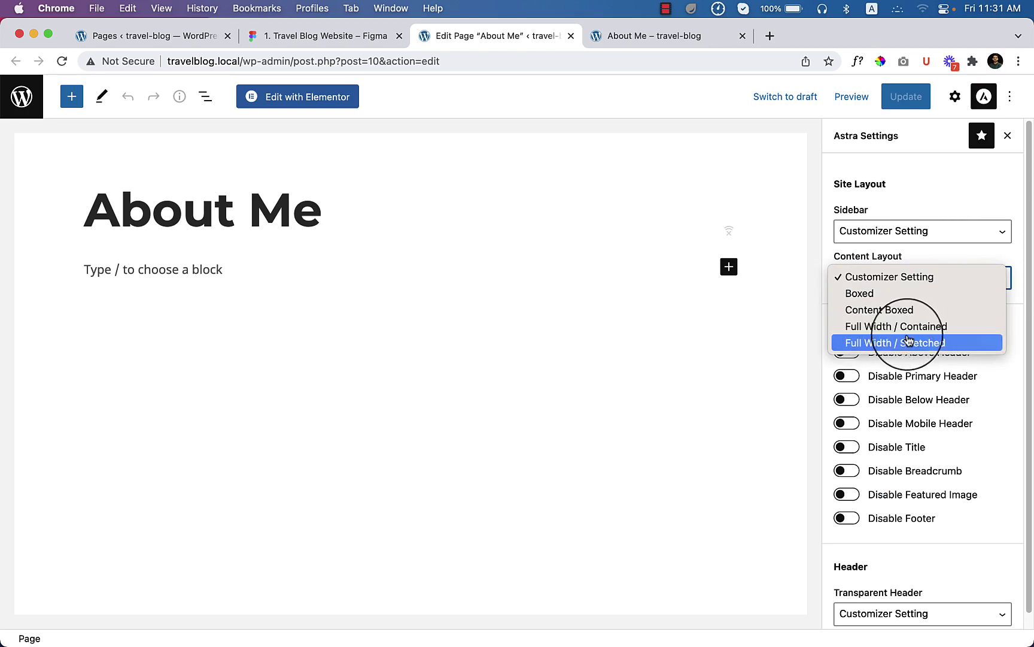
pyautogui.click(899, 347)
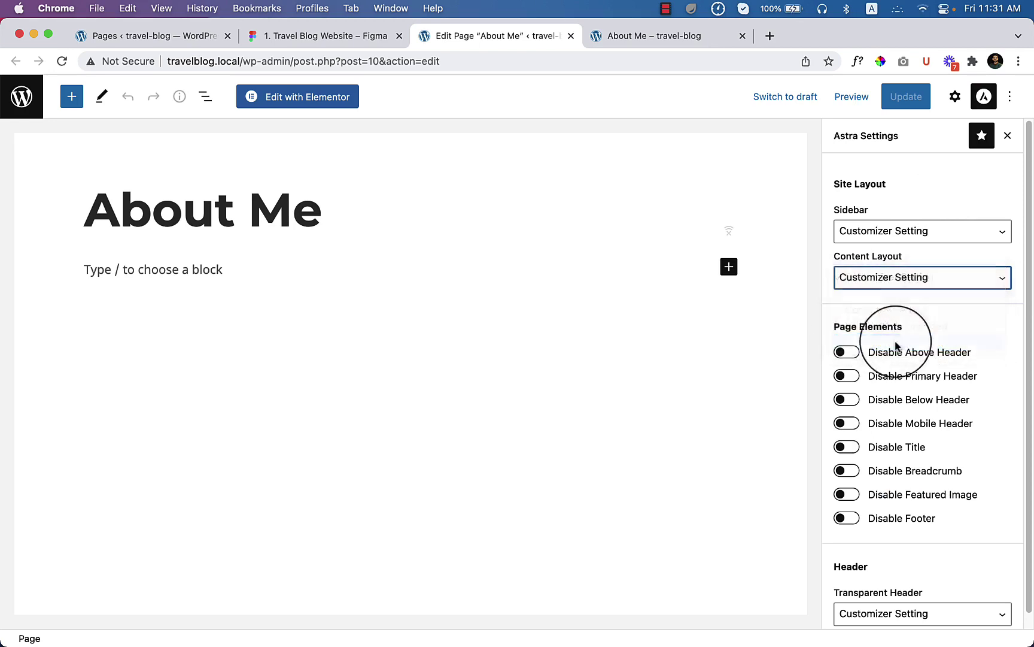
pyautogui.scroll(-1, 905, 352)
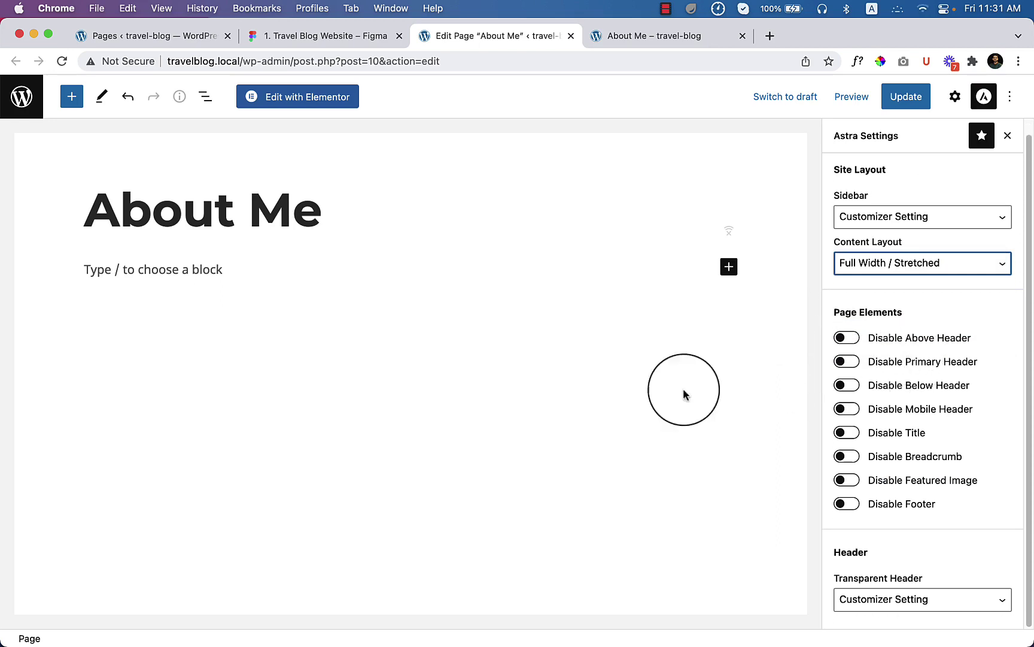
pyautogui.click(906, 96)
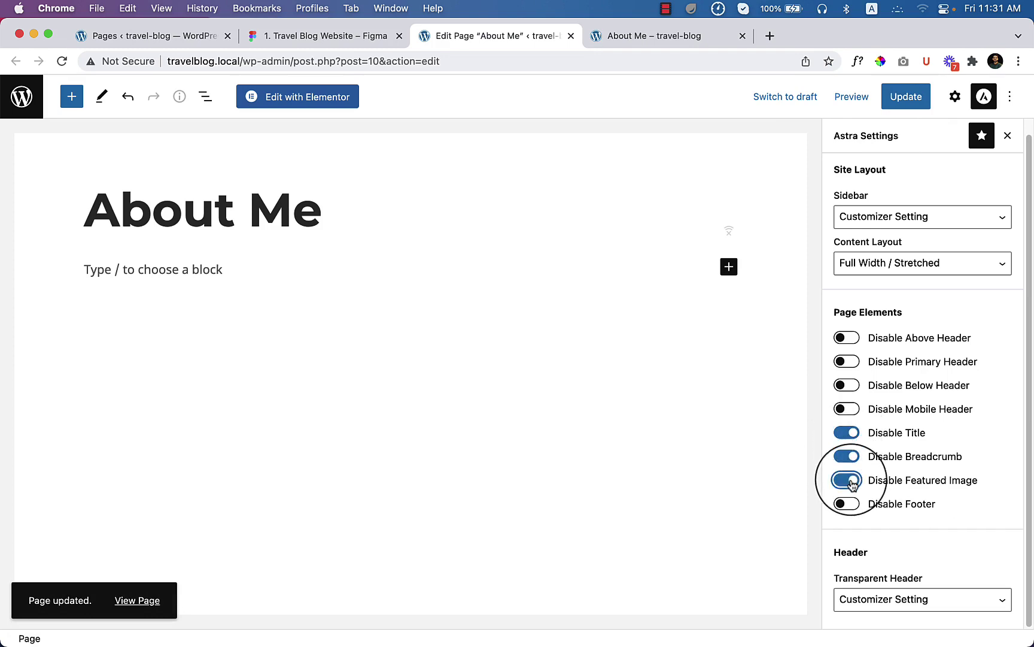
pyautogui.click(906, 96)
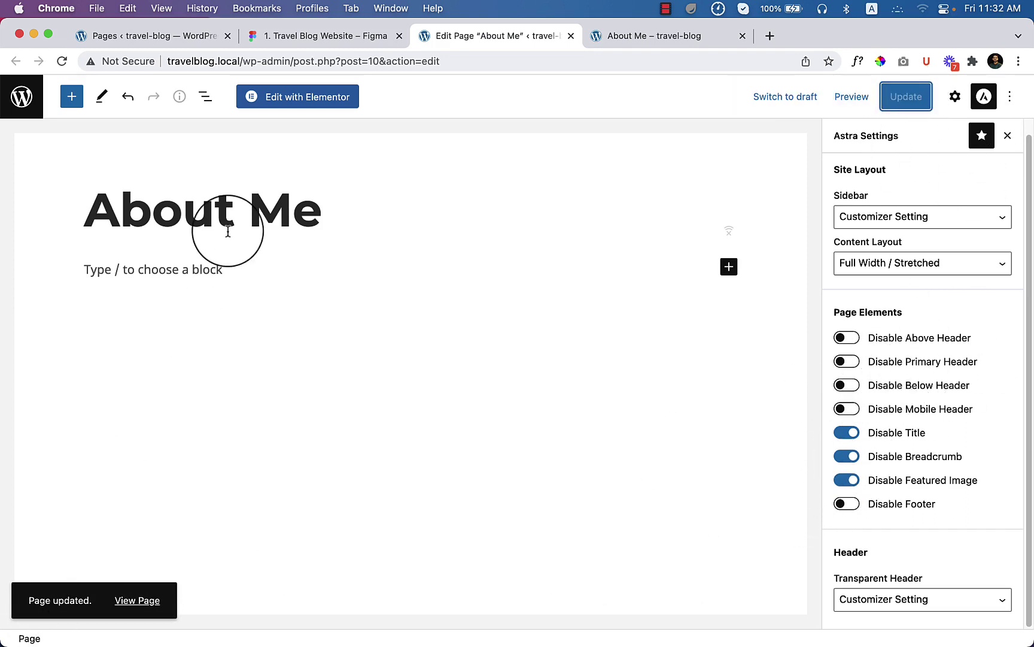
# Open About Me in Elementor and briefly hide and restore the widgets panel
pyautogui.click(297, 96)
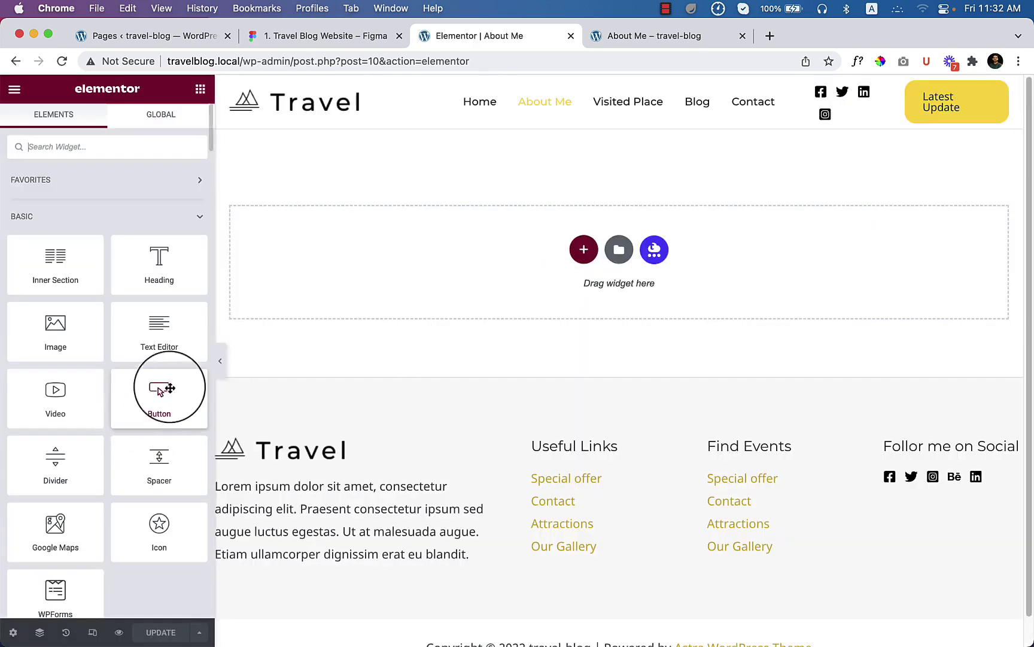
pyautogui.click(220, 358)
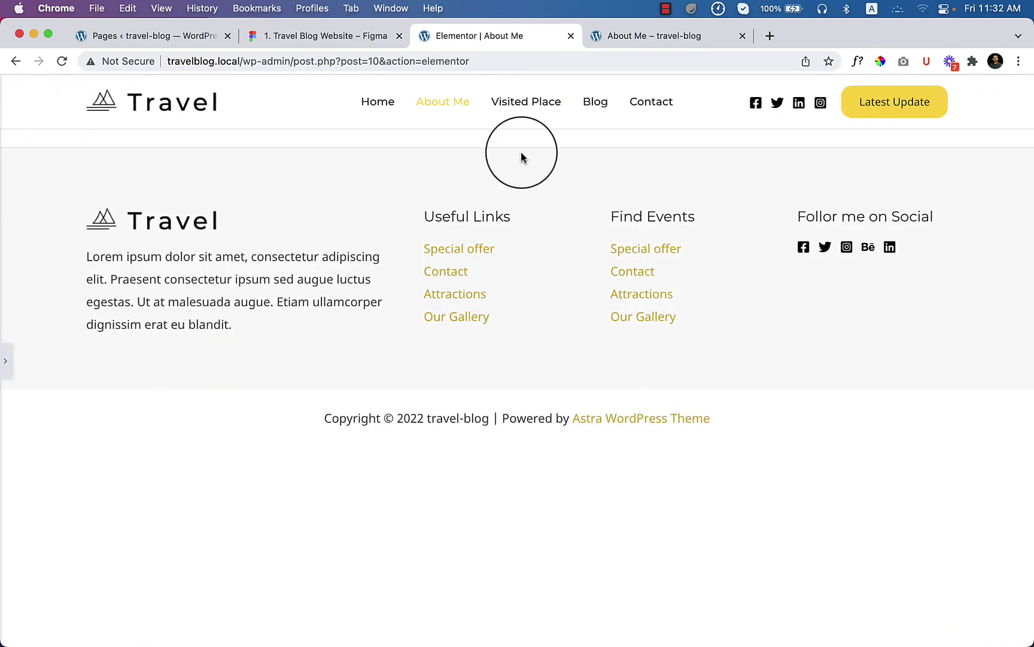
pyautogui.click(6, 364)
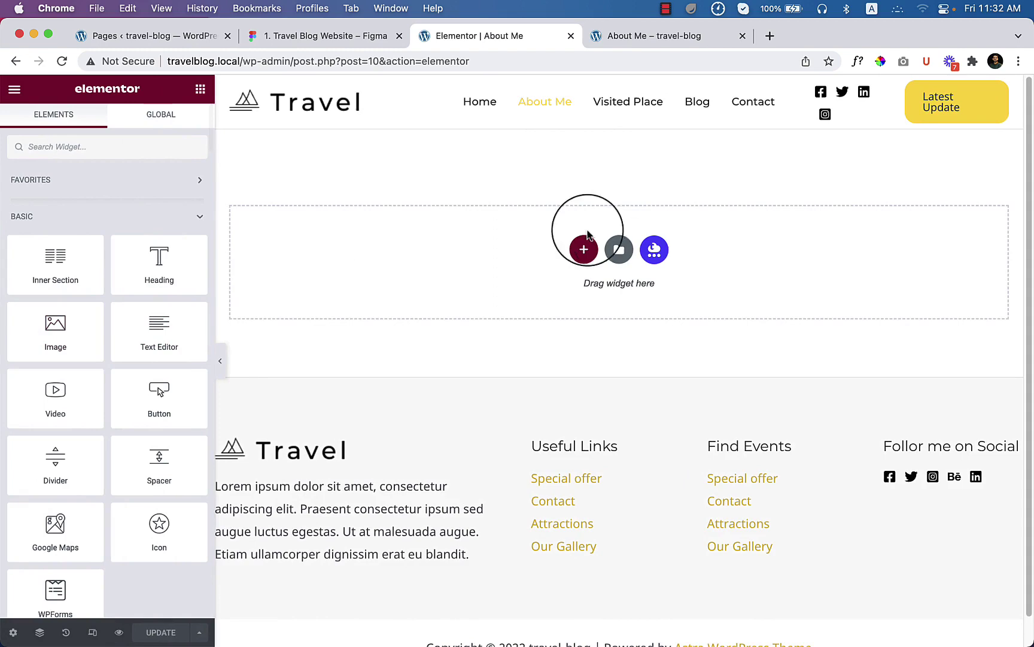
pyautogui.click(693, 36)
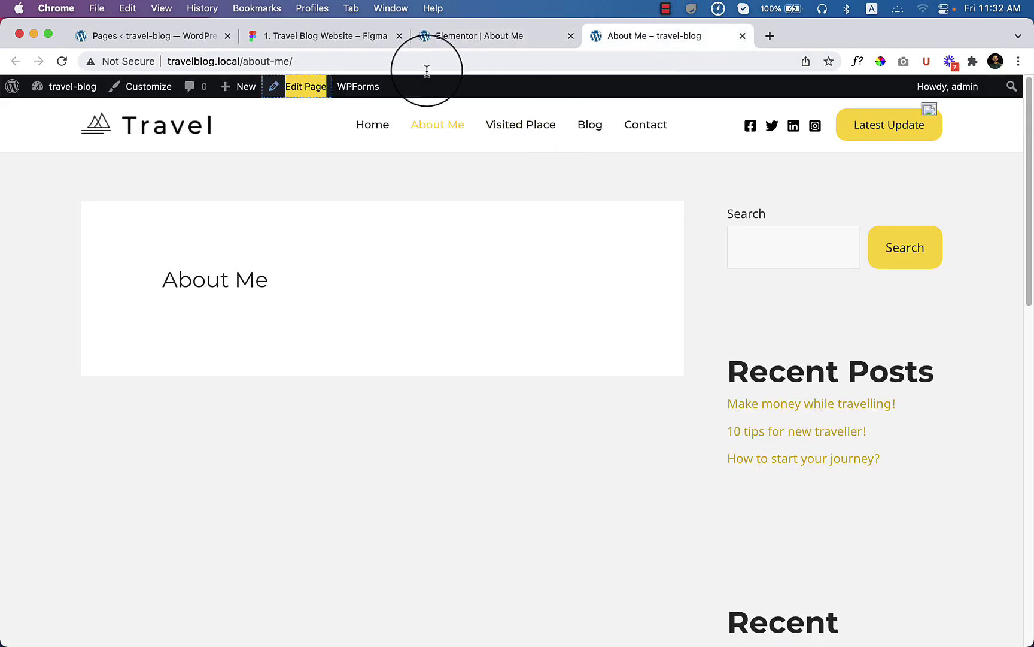
# Inspect the Figma hero's About Me heading text, with the name heading and bio in view
pyautogui.click(362, 36)
pyautogui.scroll(5, 473, 258)
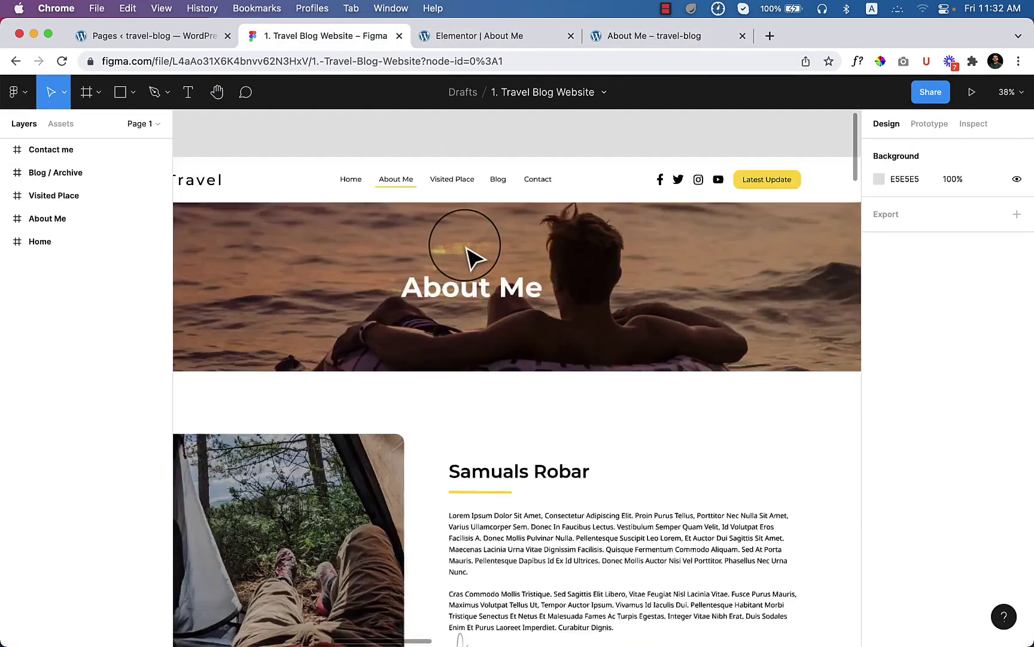
pyautogui.scroll(5, 481, 270)
pyautogui.scroll(-15, 485, 276)
pyautogui.scroll(10, 485, 280)
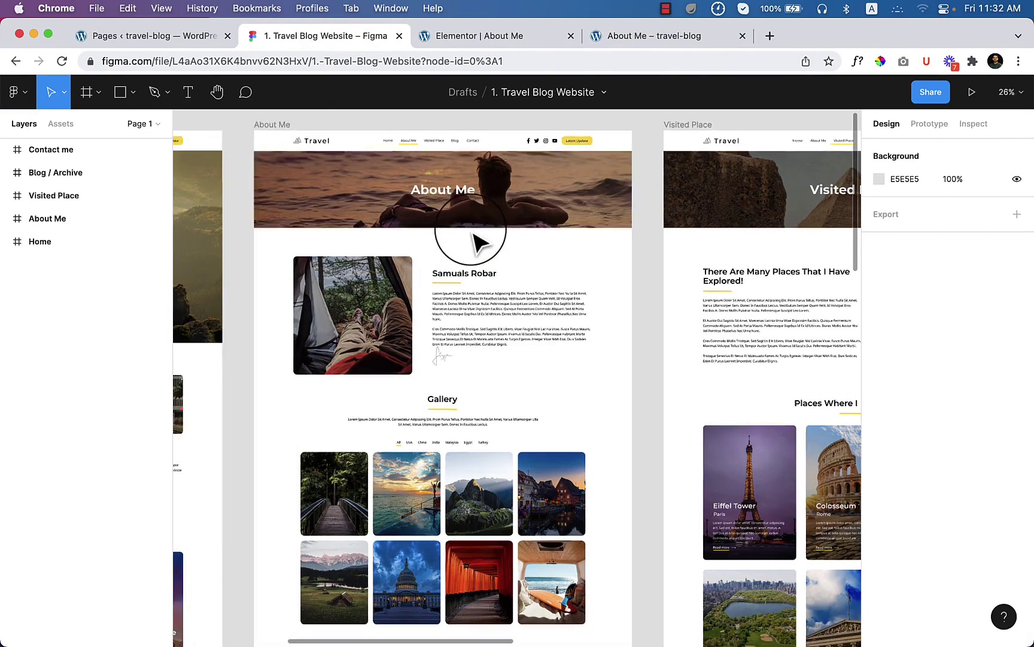
pyautogui.scroll(2, 479, 242)
pyautogui.scroll(5, 480, 241)
pyautogui.scroll(-3, 453, 243)
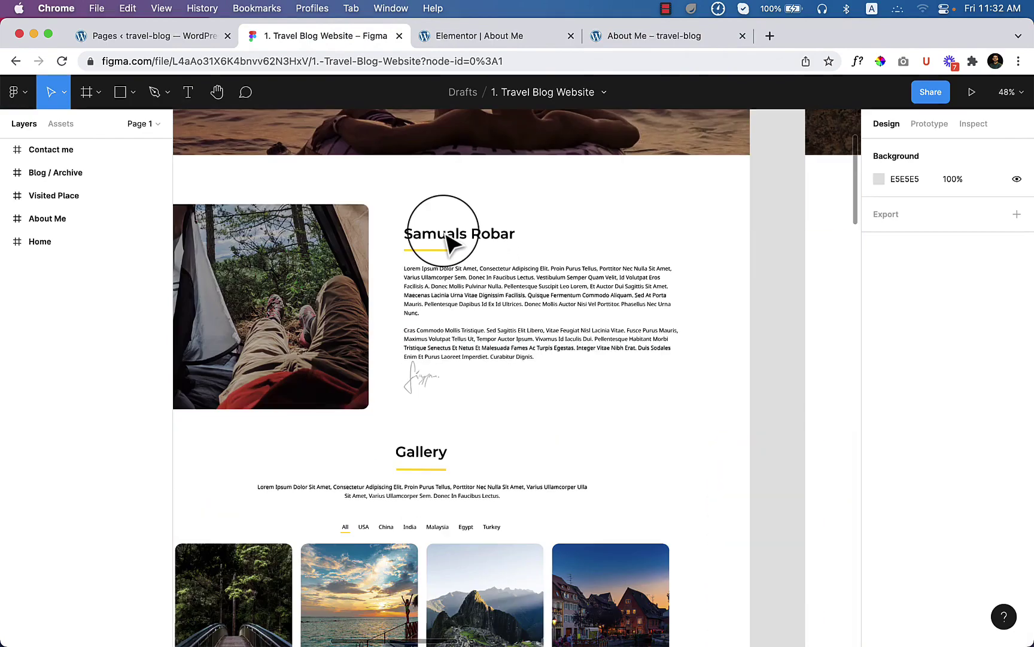
pyautogui.scroll(3, 441, 251)
pyautogui.moveTo(503, 402); pyautogui.dragTo(532, 388)
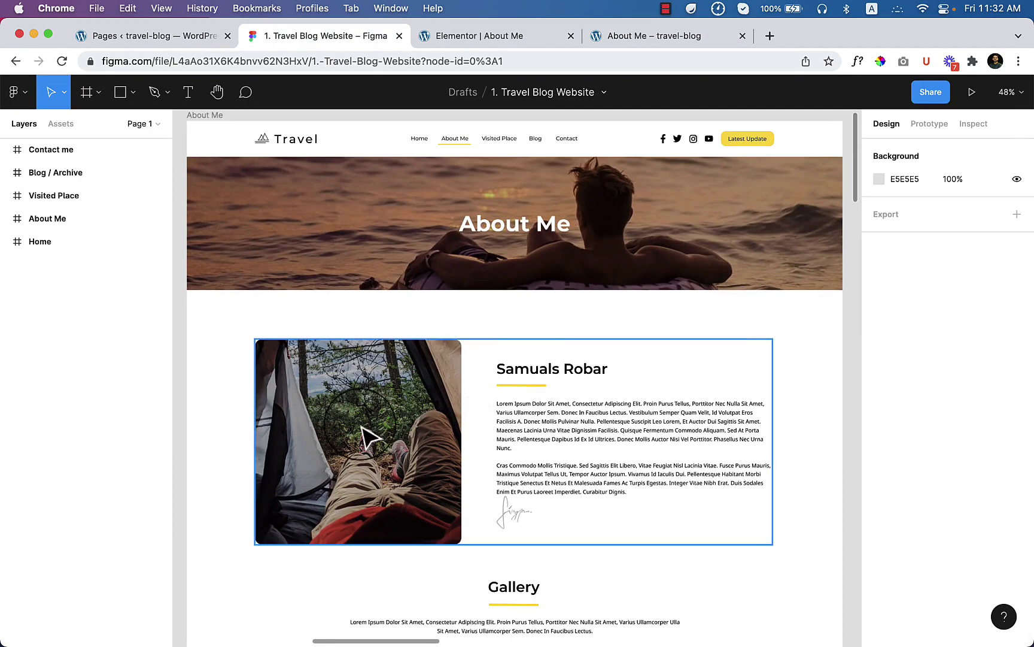
pyautogui.doubleClick(483, 219)
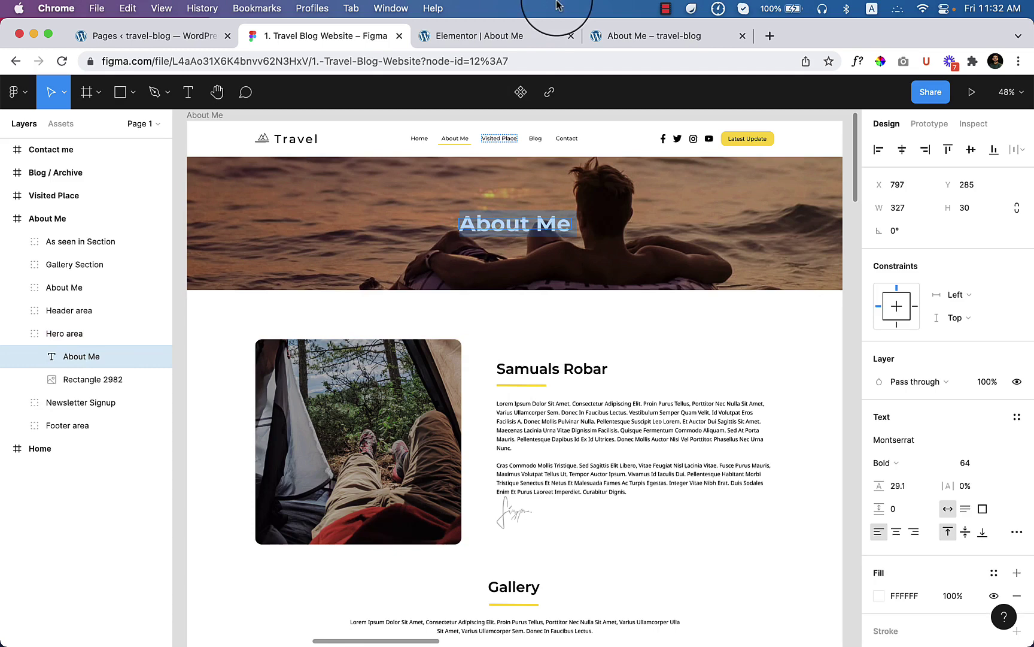
pyautogui.click(479, 36)
# Add a single-column section with a 303 px minimum height
pyautogui.click(583, 250)
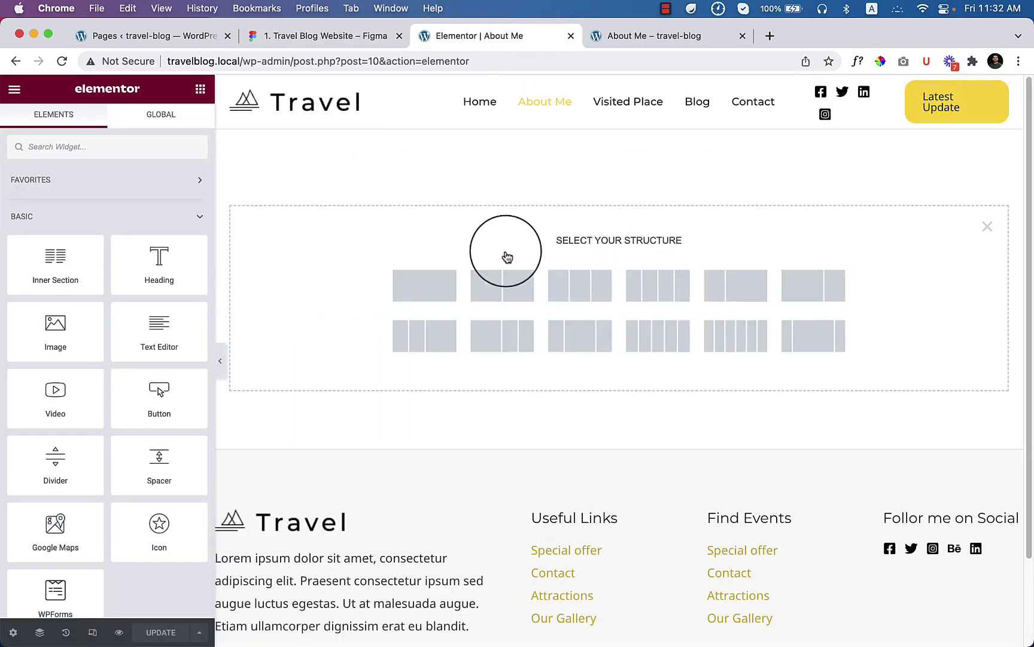
pyautogui.click(425, 299)
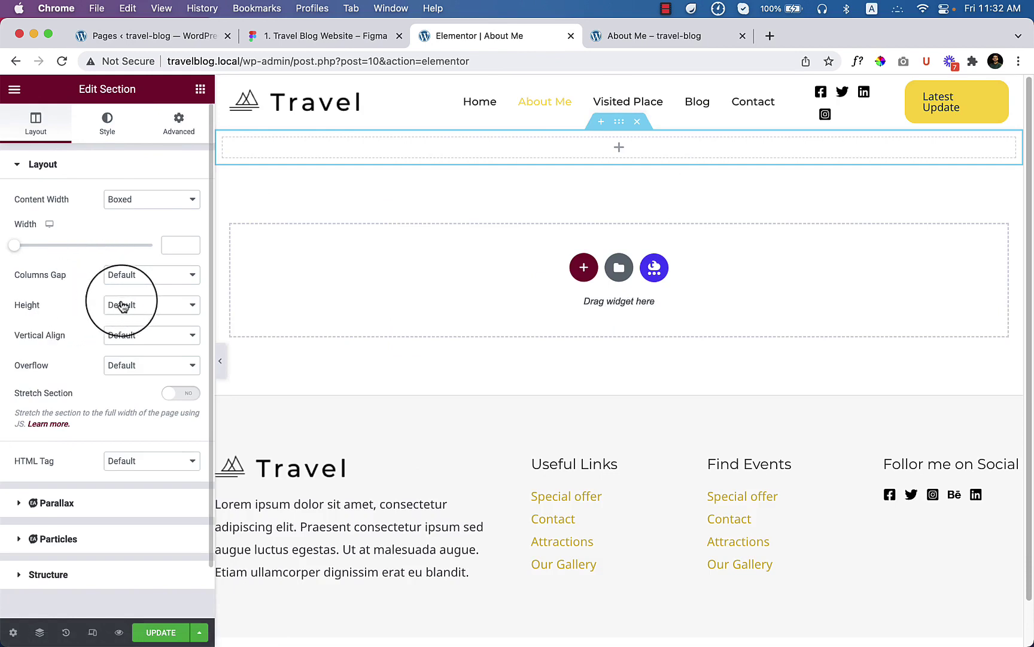
pyautogui.click(151, 305)
pyautogui.click(138, 335)
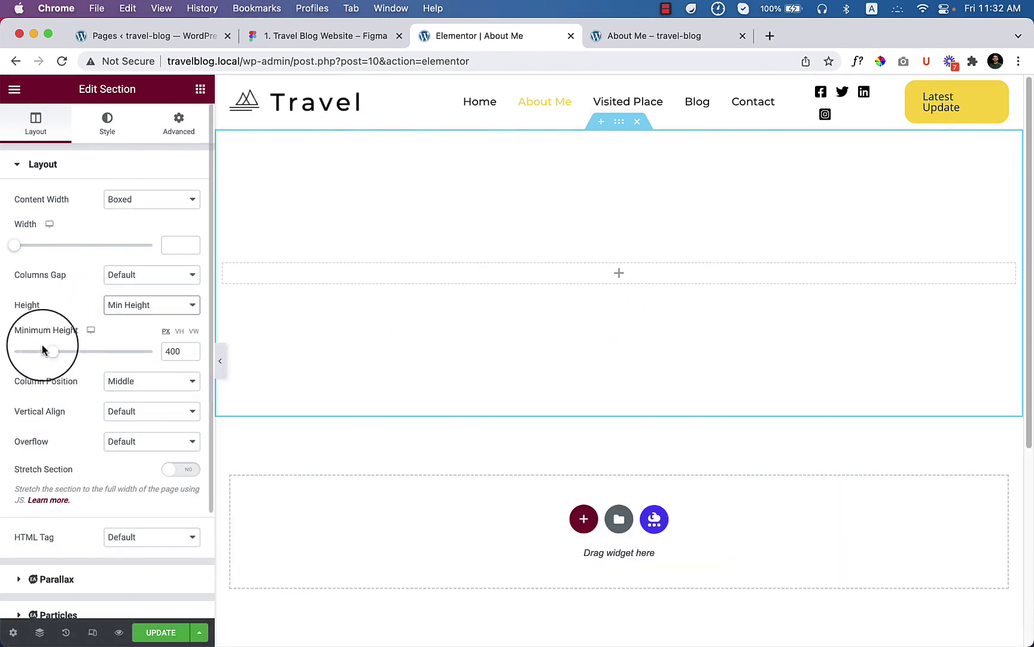
pyautogui.moveTo(52, 354); pyautogui.dragTo(44, 353)
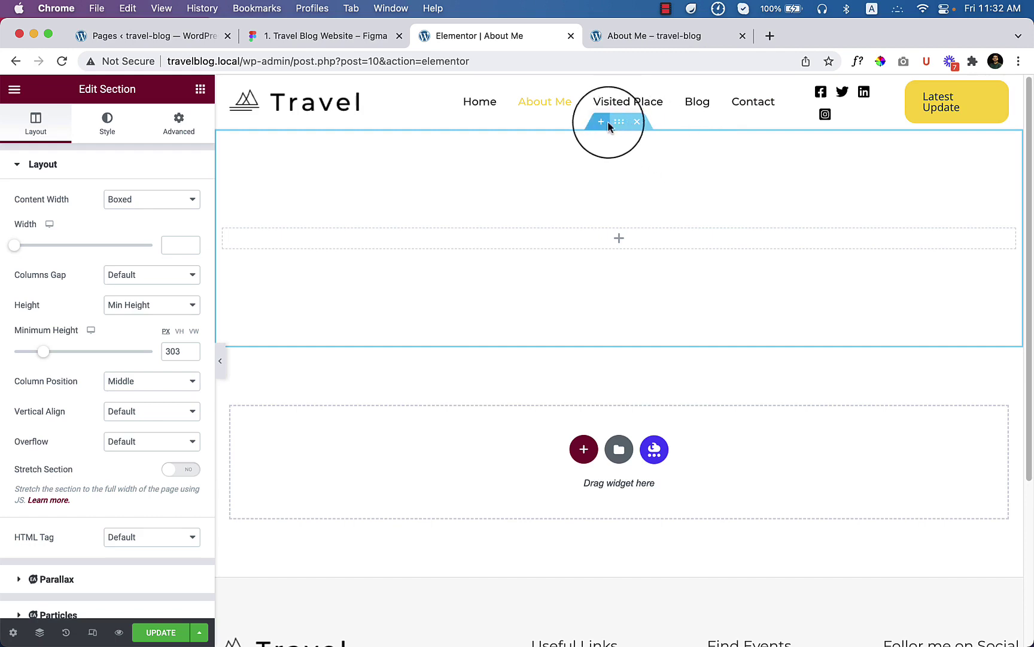
# Add a centered 'About Me' heading and re-check the Figma hero background image
pyautogui.click(201, 89)
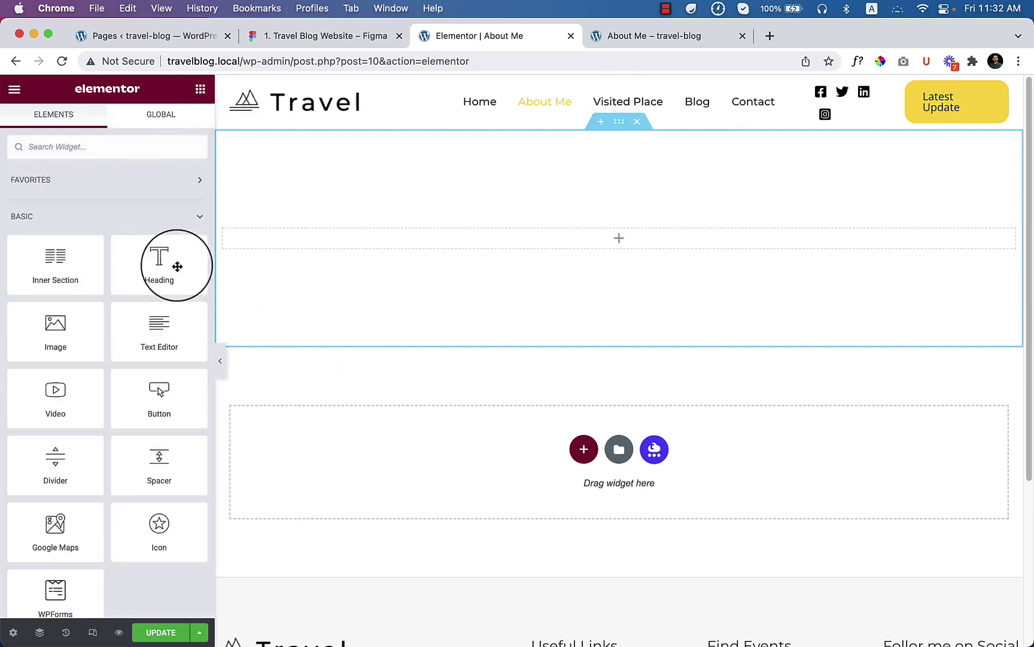
pyautogui.moveTo(159, 259); pyautogui.dragTo(598, 239)
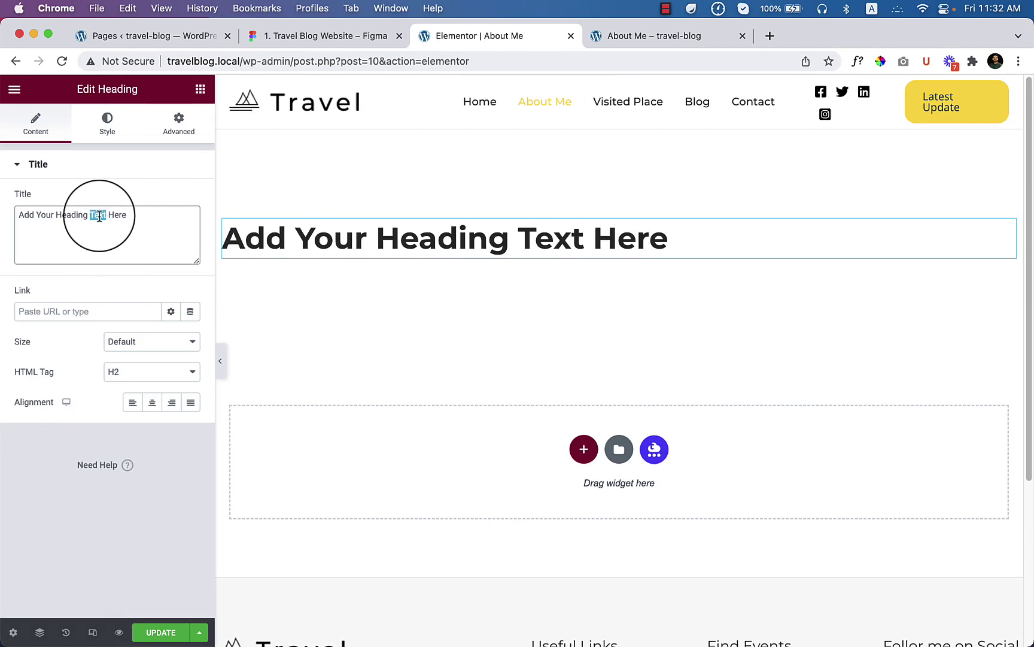
pyautogui.press('super+a')
pyautogui.write('About Me')
pyautogui.click(152, 403)
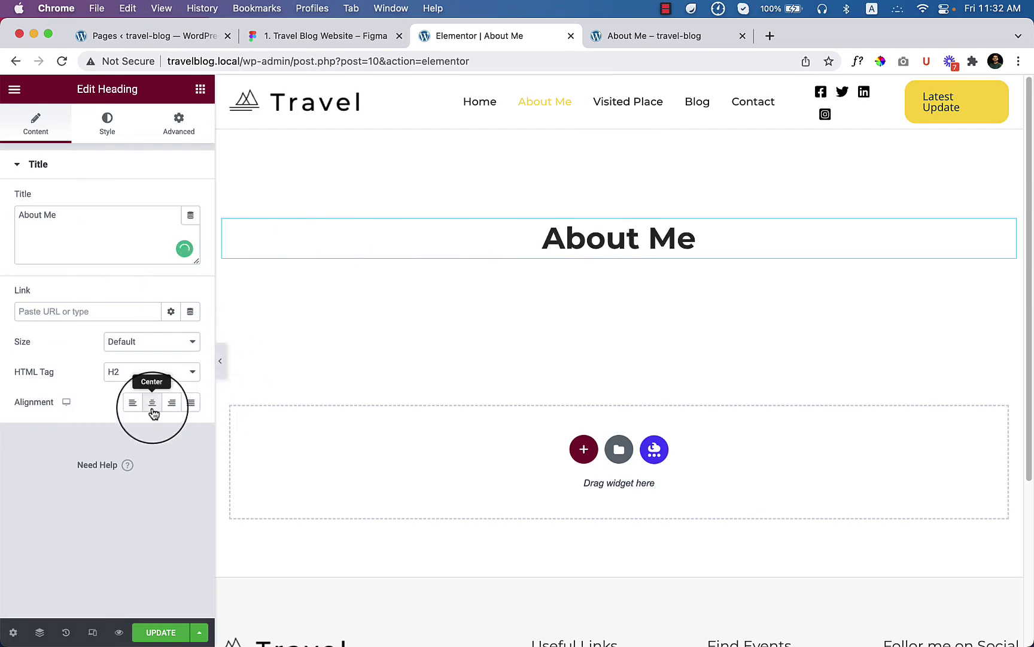
pyautogui.click(325, 35)
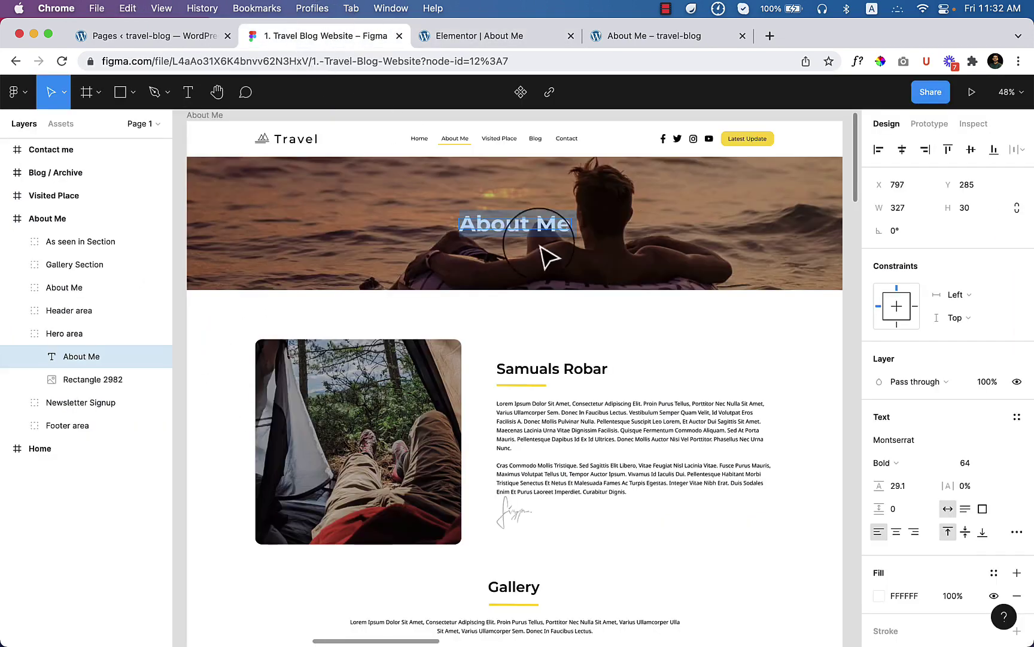
pyautogui.click(501, 259)
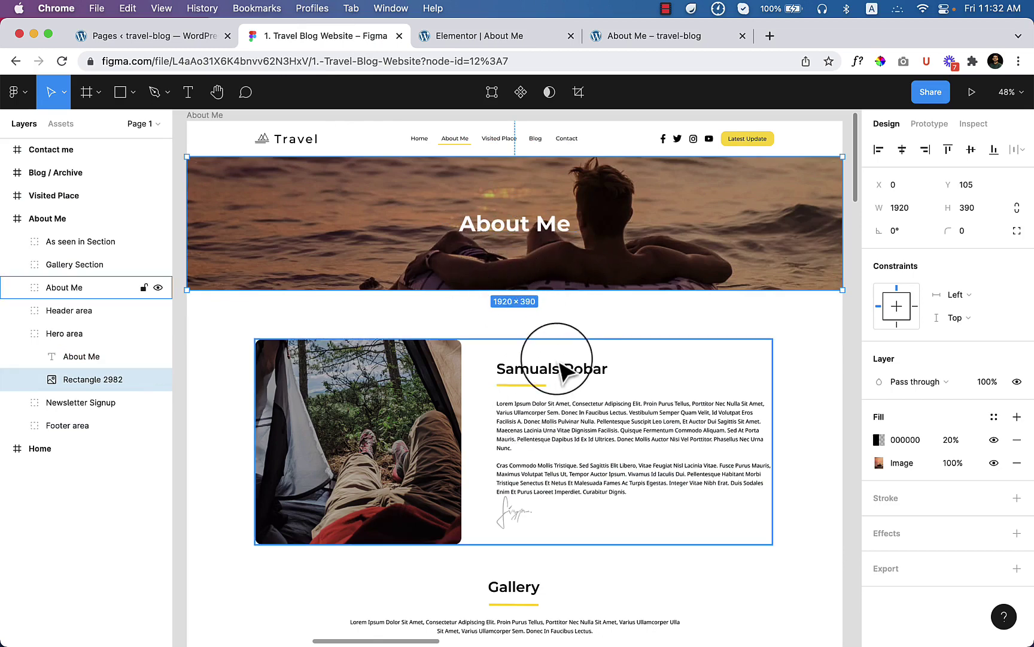
pyautogui.click(479, 35)
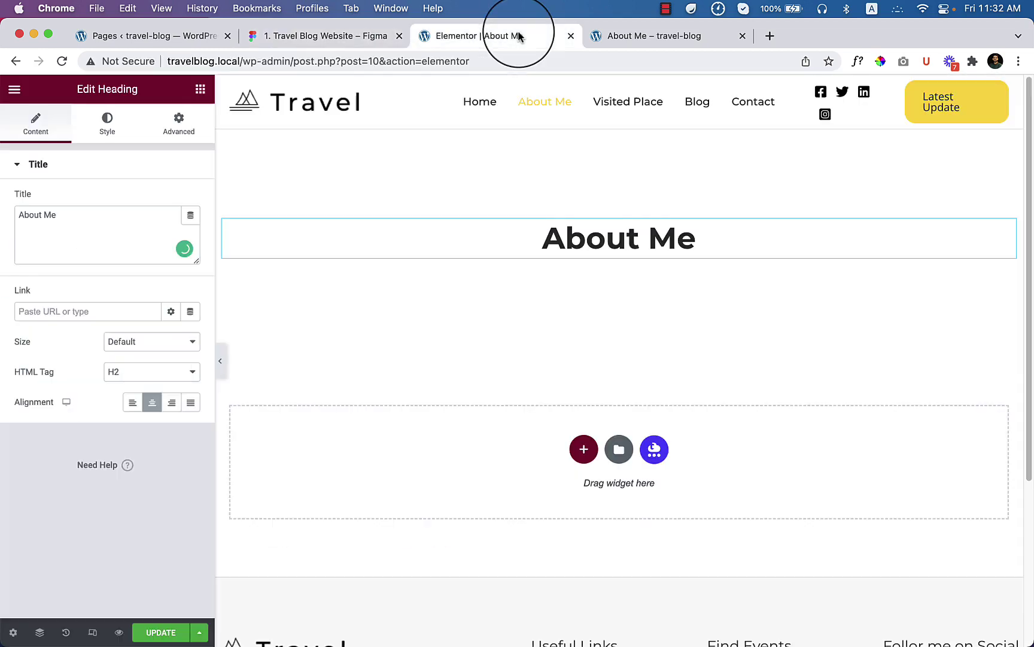
pyautogui.moveTo(176, 620)
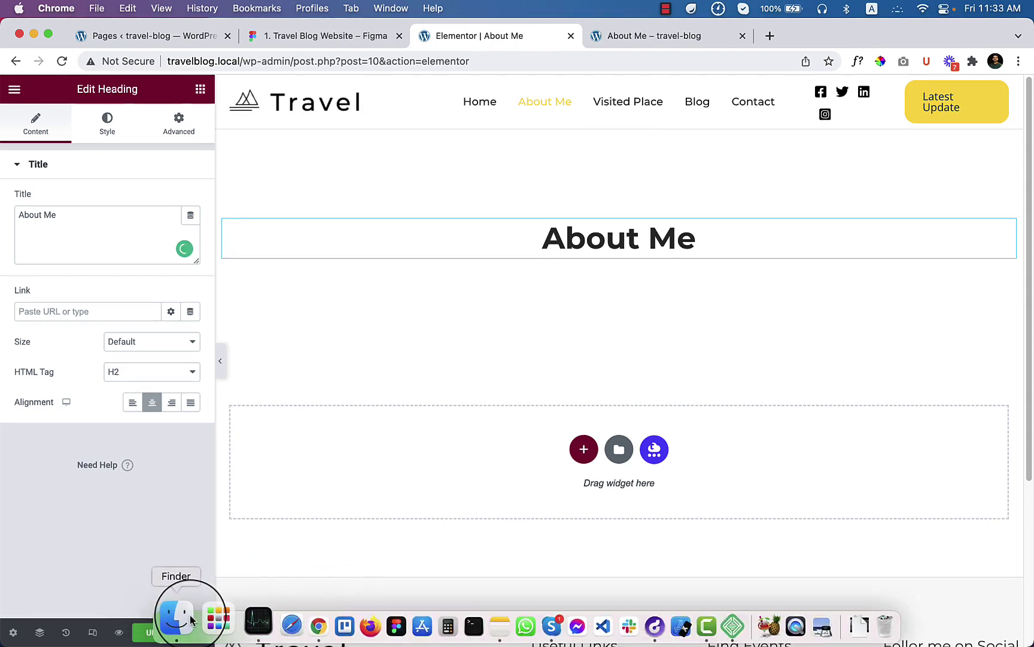
# Browse the blog project's images in Finder: newsletter-bg, call-to-action-bg, eiffel-tower, and hero area.jpg
pyautogui.rightClick(186, 618)
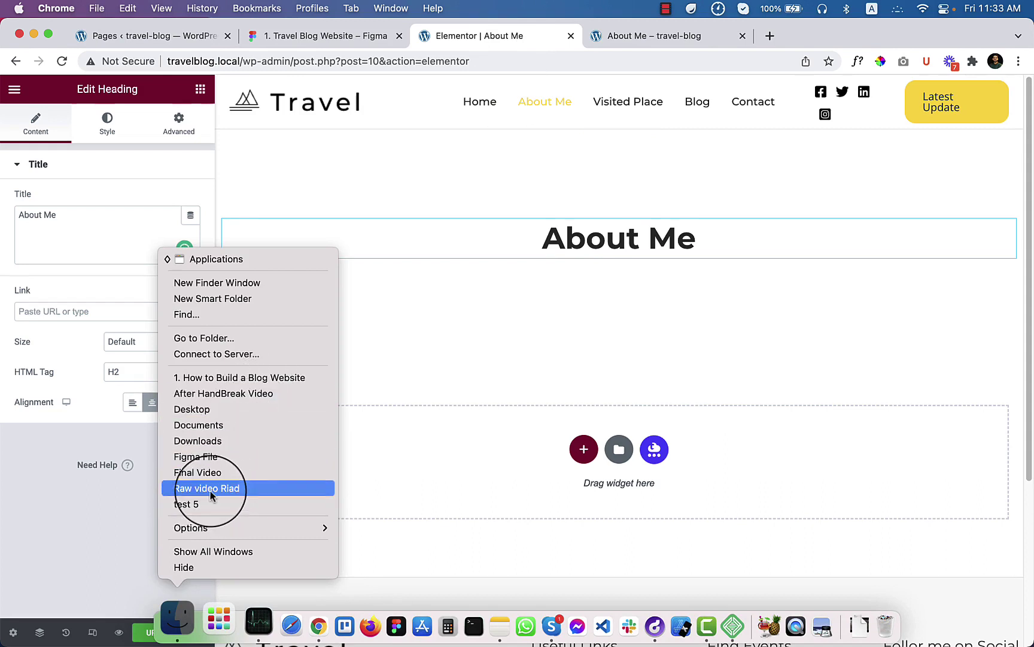
pyautogui.click(215, 458)
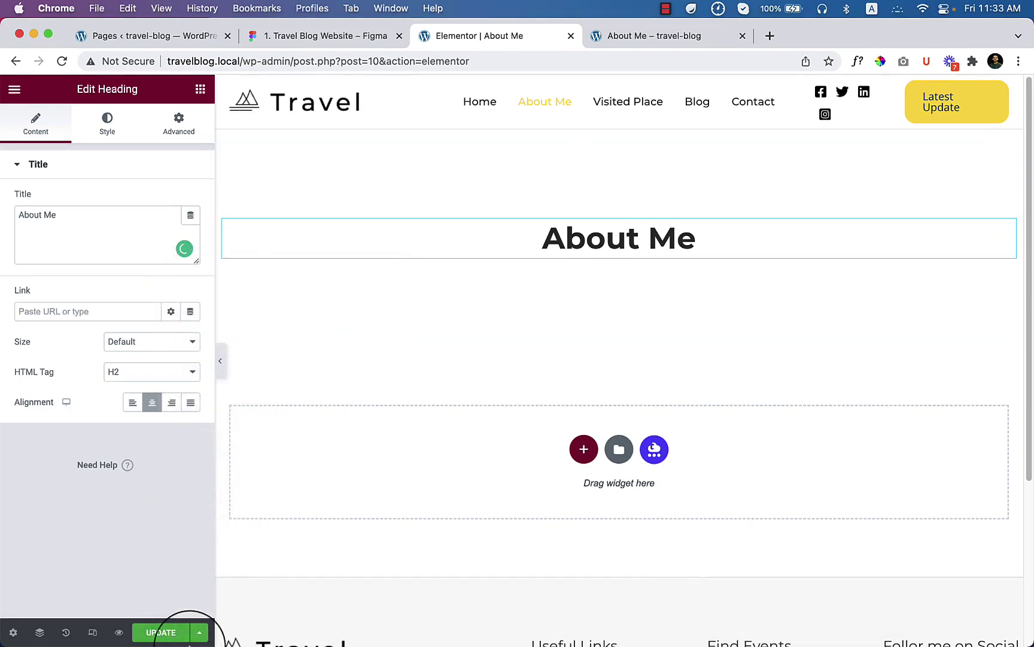
pyautogui.click(179, 623)
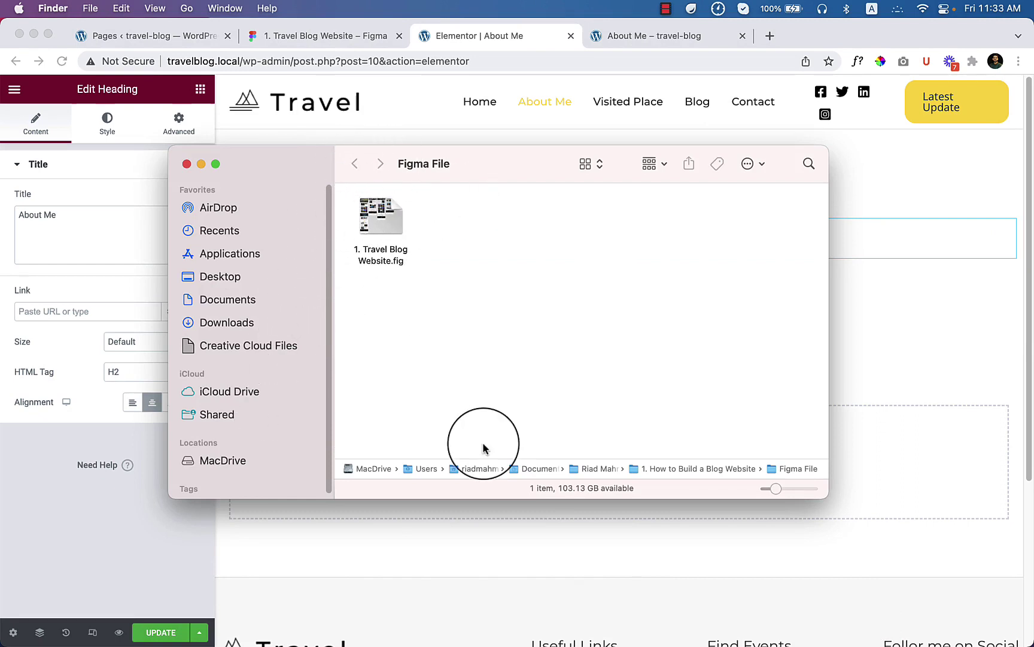
pyautogui.doubleClick(730, 472)
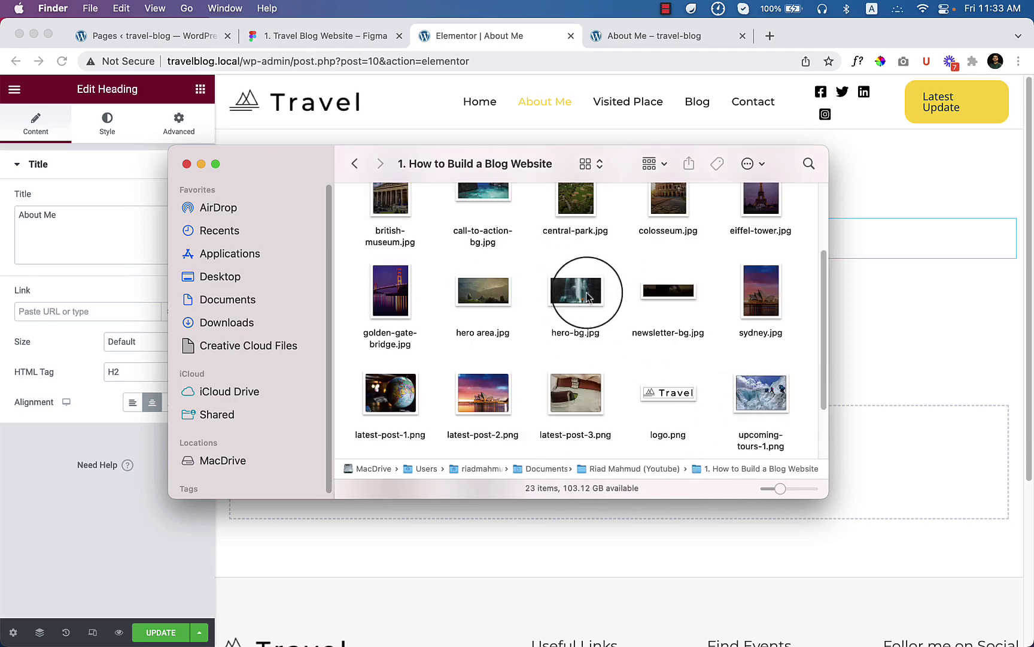
pyautogui.click(671, 298)
pyautogui.scroll(-5, 736, 384)
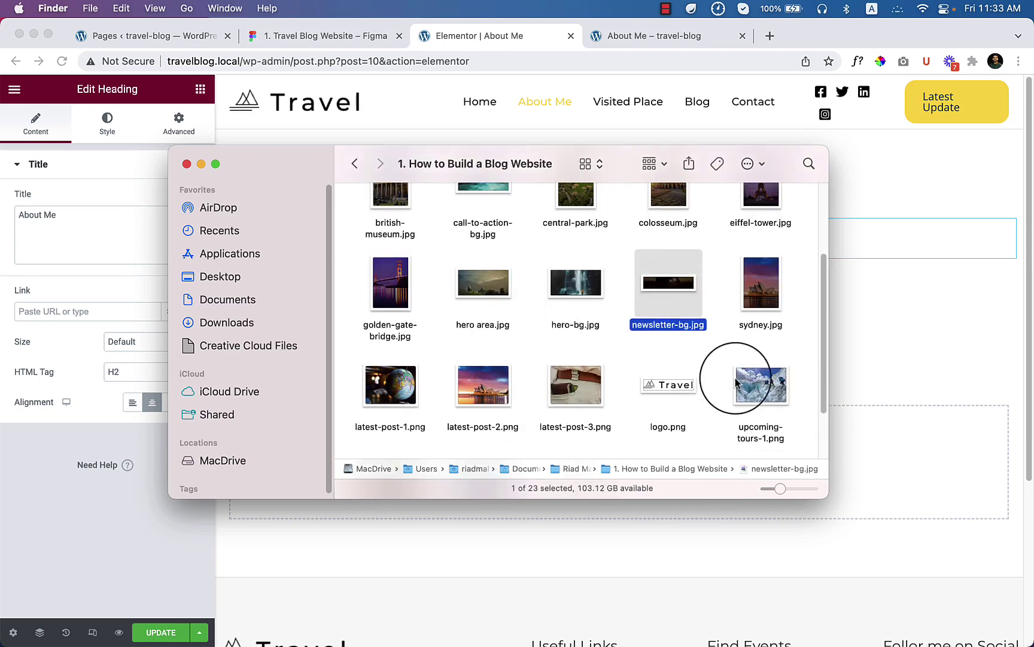
pyautogui.scroll(-5, 735, 385)
pyautogui.scroll(3, 736, 384)
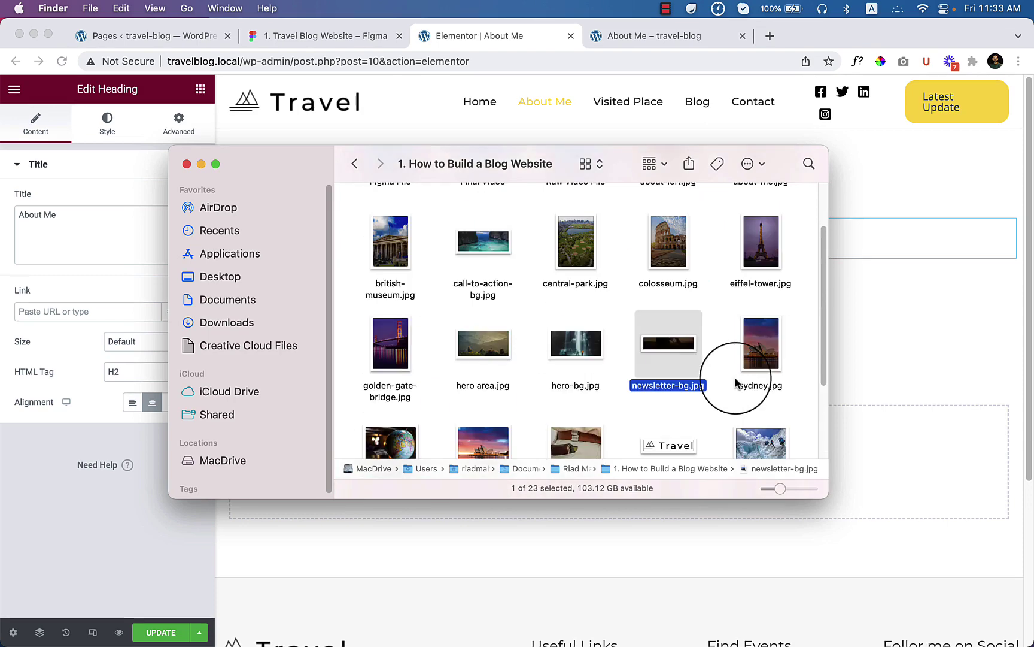
pyautogui.scroll(3, 735, 383)
pyautogui.scroll(2, 736, 384)
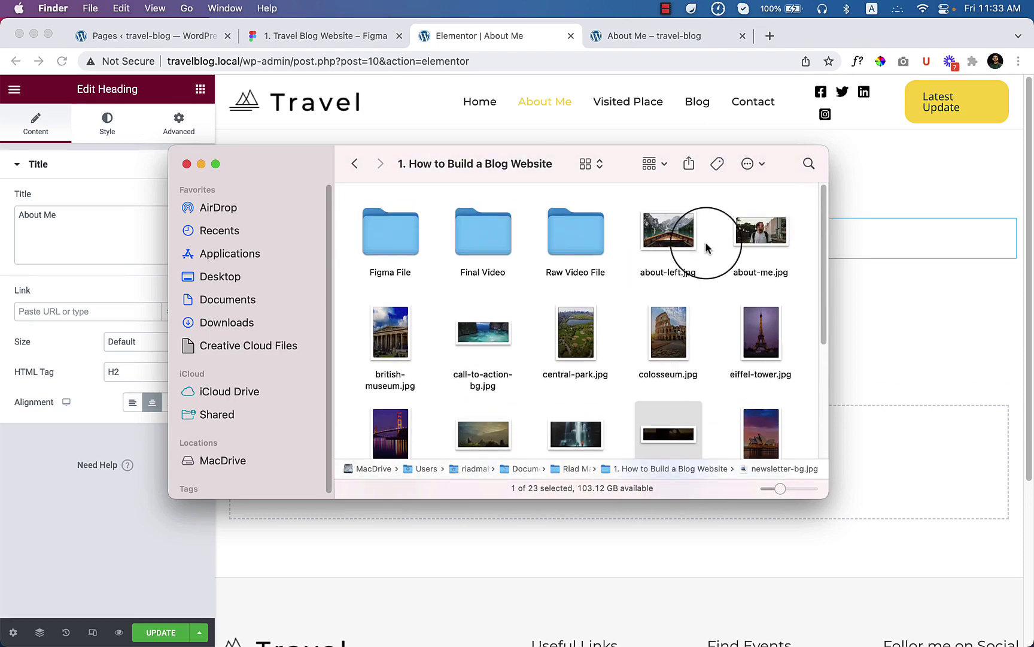
pyautogui.click(469, 374)
pyautogui.click(759, 332)
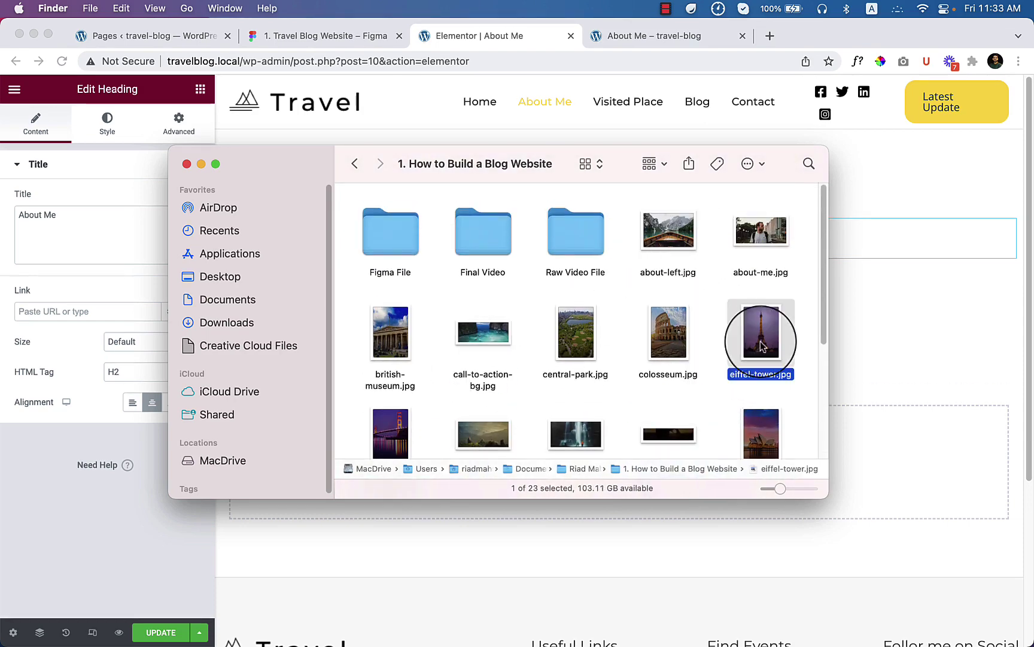
pyautogui.scroll(-2, 648, 364)
pyautogui.click(485, 396)
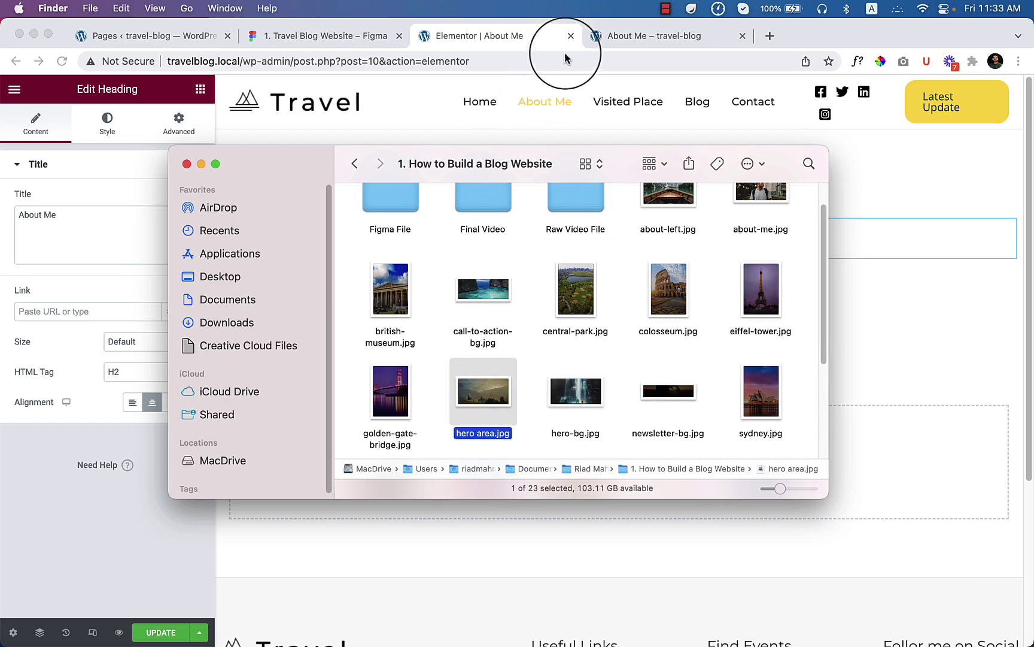
pyautogui.click(502, 36)
pyautogui.click(316, 36)
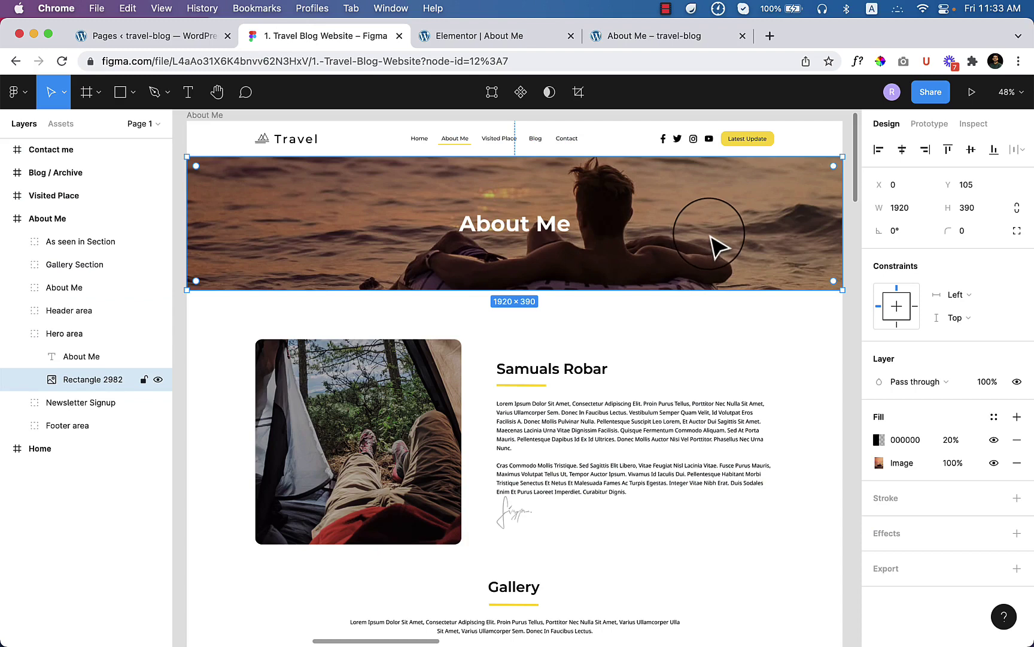
# Inspect the fill type and adjustments of the hero rectangle's image fill
pyautogui.doubleClick(711, 233)
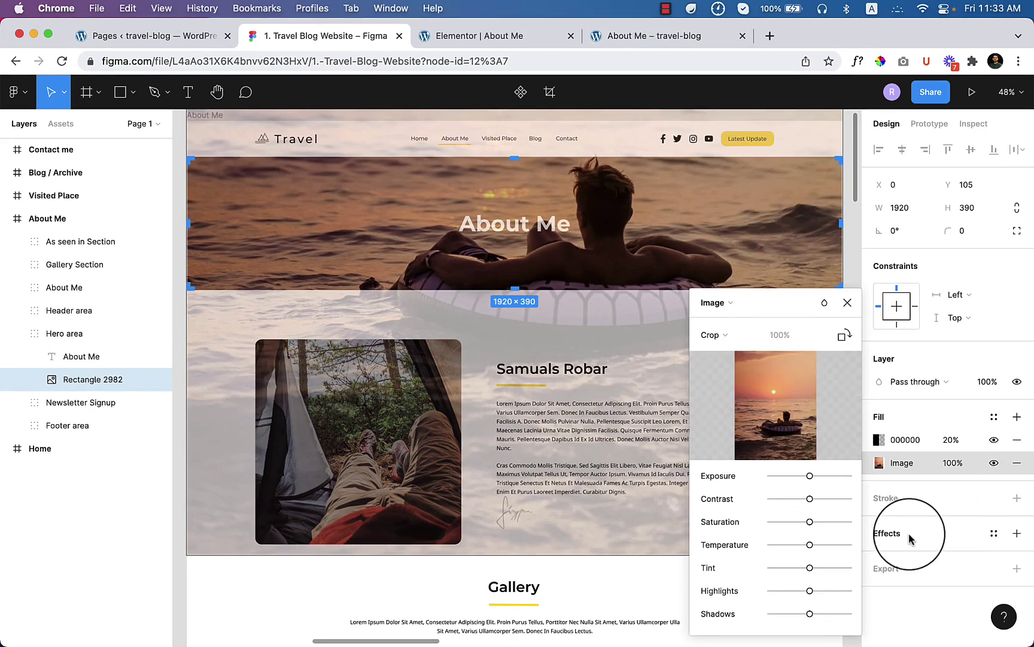
pyautogui.click(930, 577)
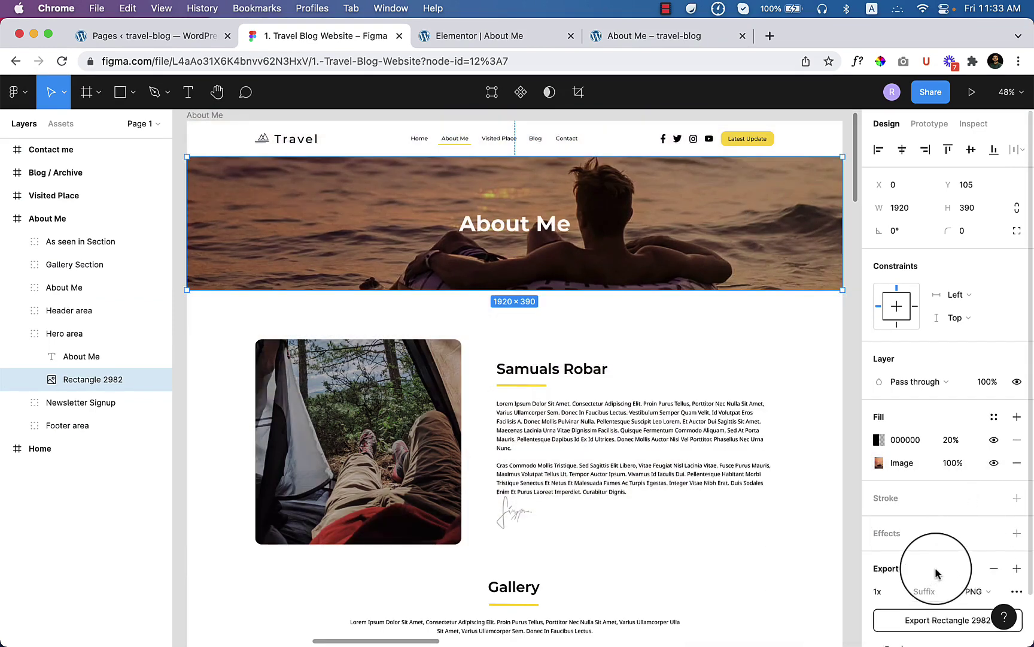
pyautogui.scroll(-2, 938, 572)
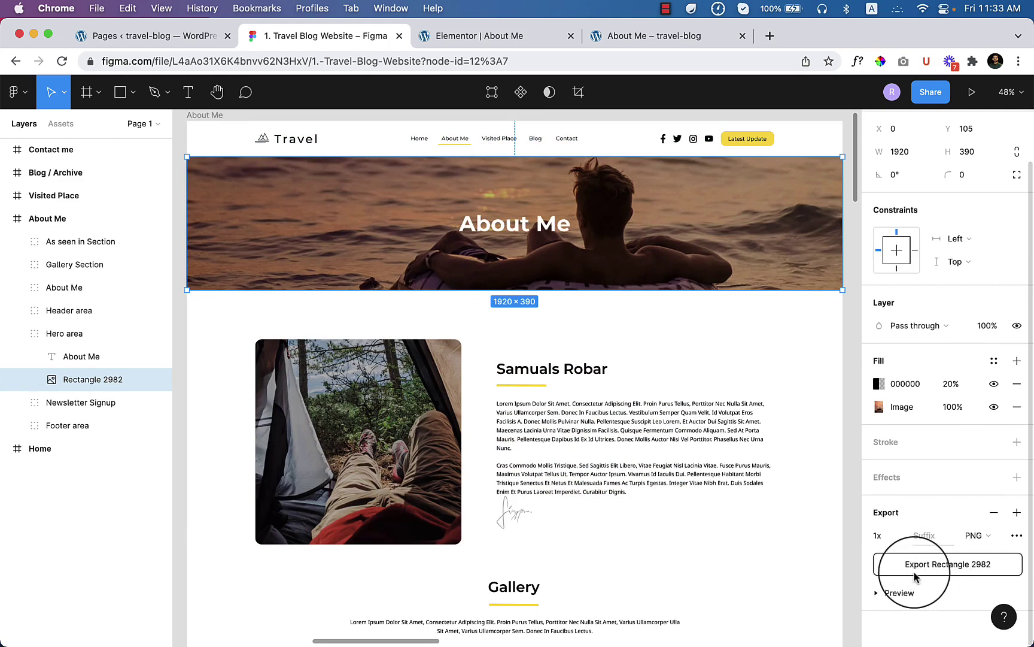
pyautogui.click(902, 406)
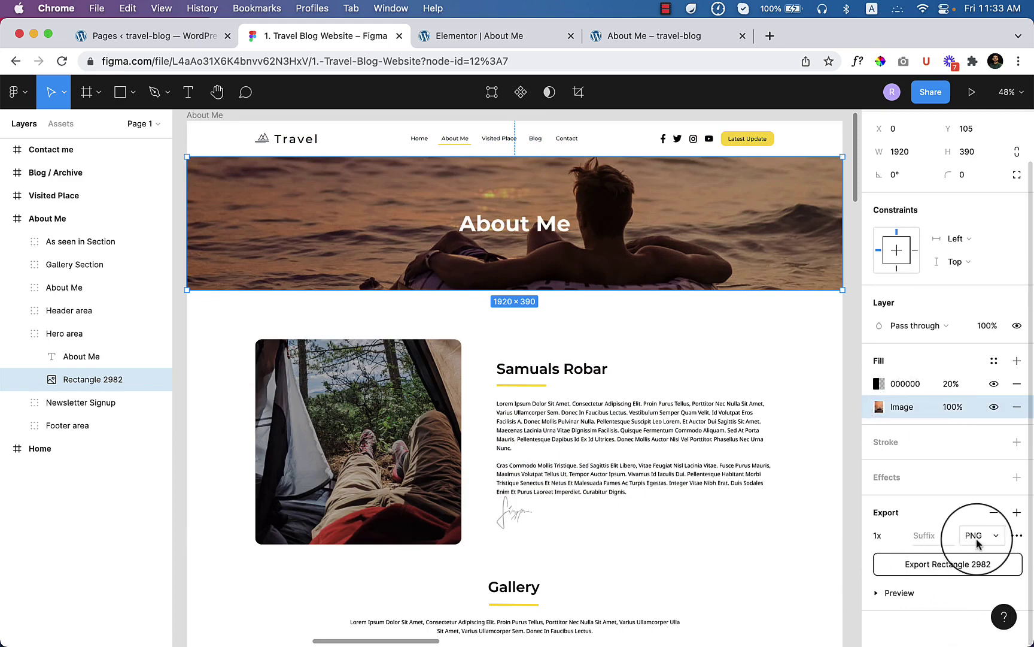
pyautogui.rightClick(405, 246)
pyautogui.click(356, 263)
pyautogui.doubleClick(355, 263)
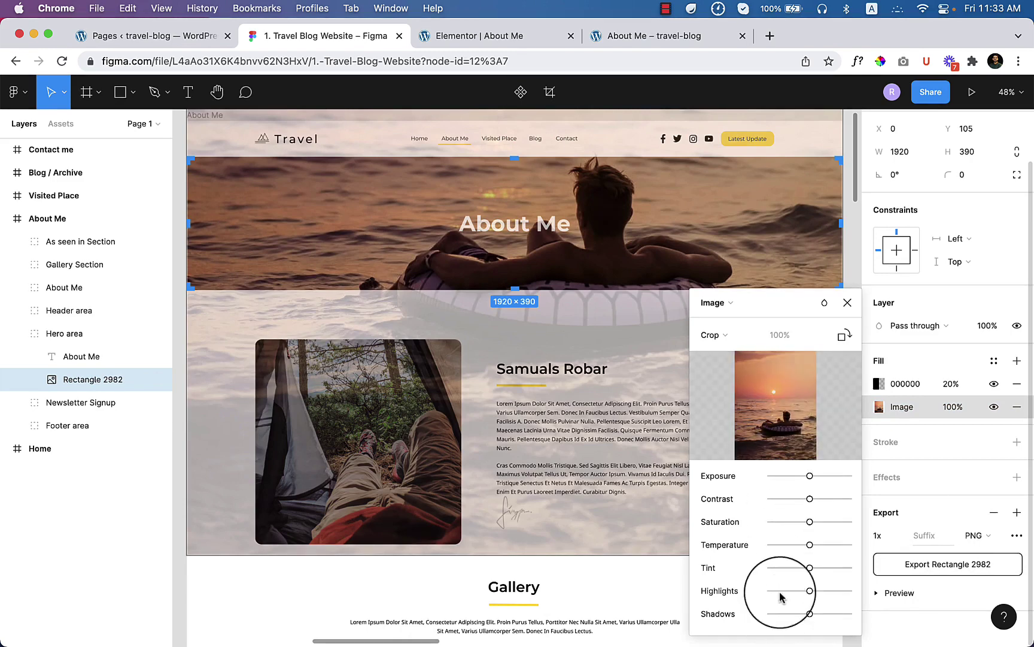
pyautogui.moveTo(777, 405)
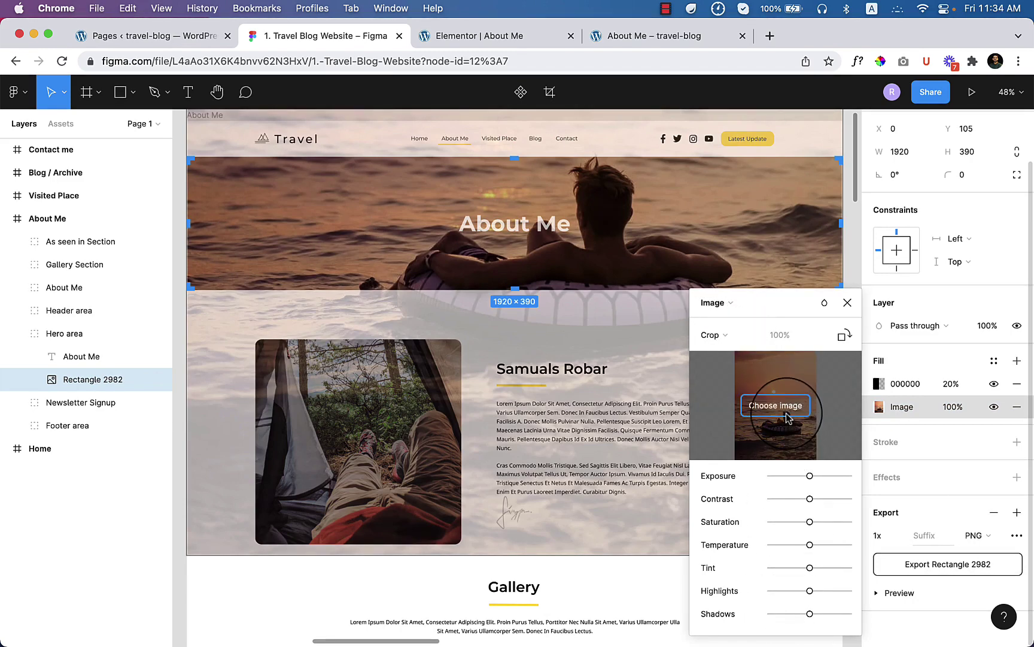
pyautogui.click(718, 301)
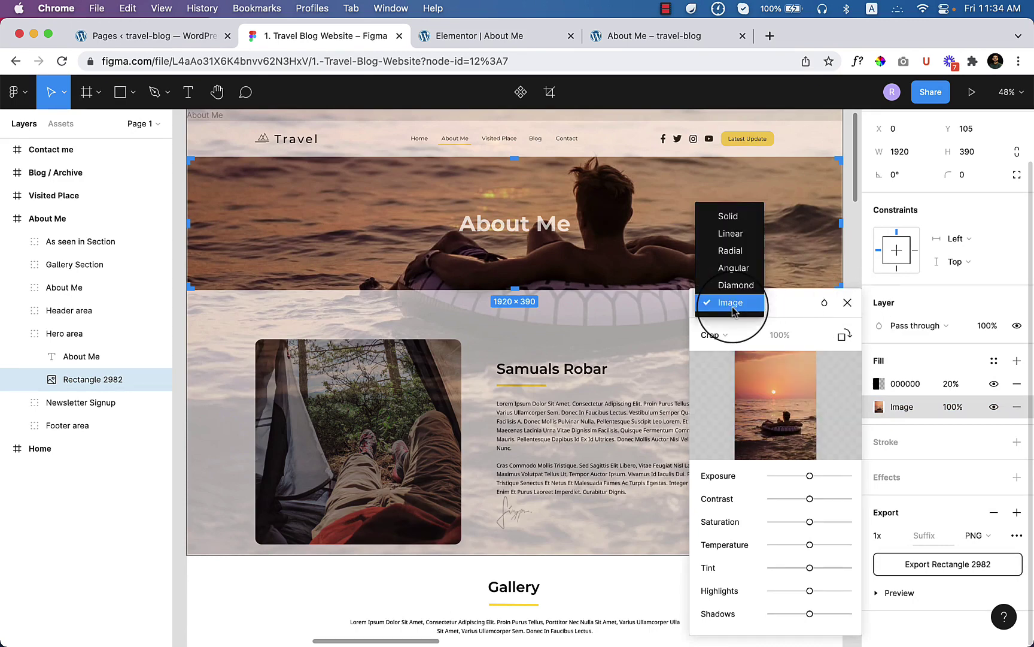
pyautogui.click(847, 303)
pyautogui.click(847, 303)
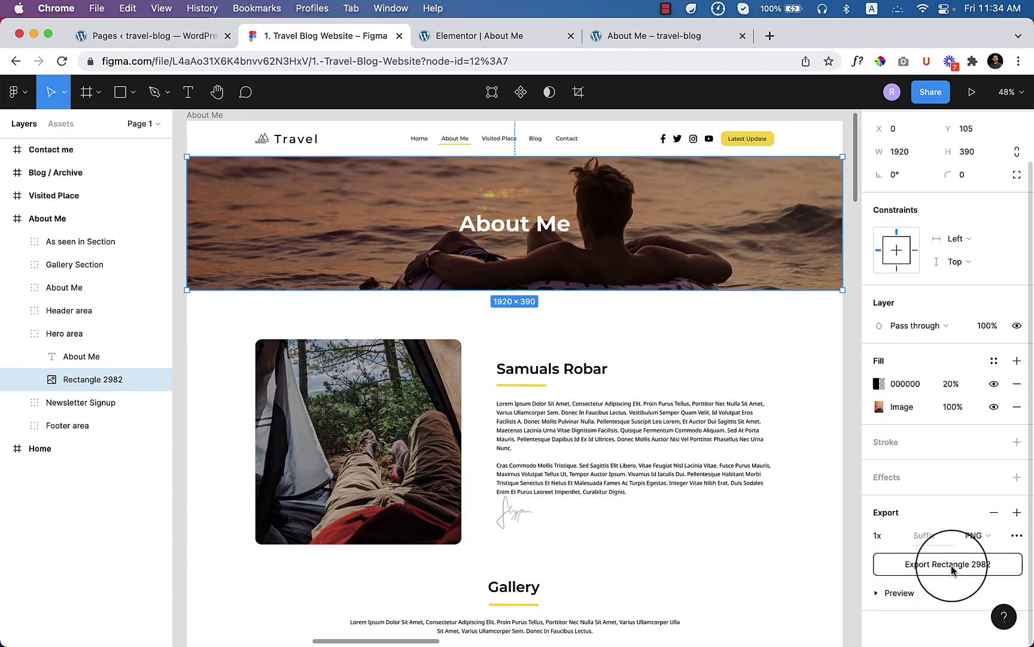
# Export Rectangle 2982 as PNG, preview the download, and export it again
pyautogui.click(979, 535)
pyautogui.click(980, 536)
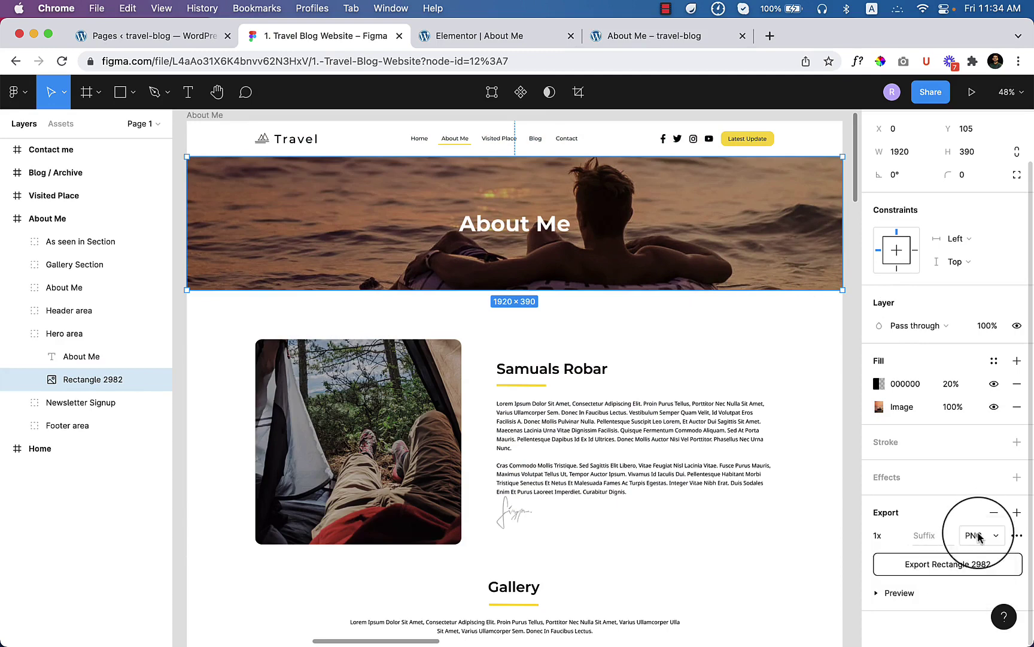
pyautogui.click(1018, 535)
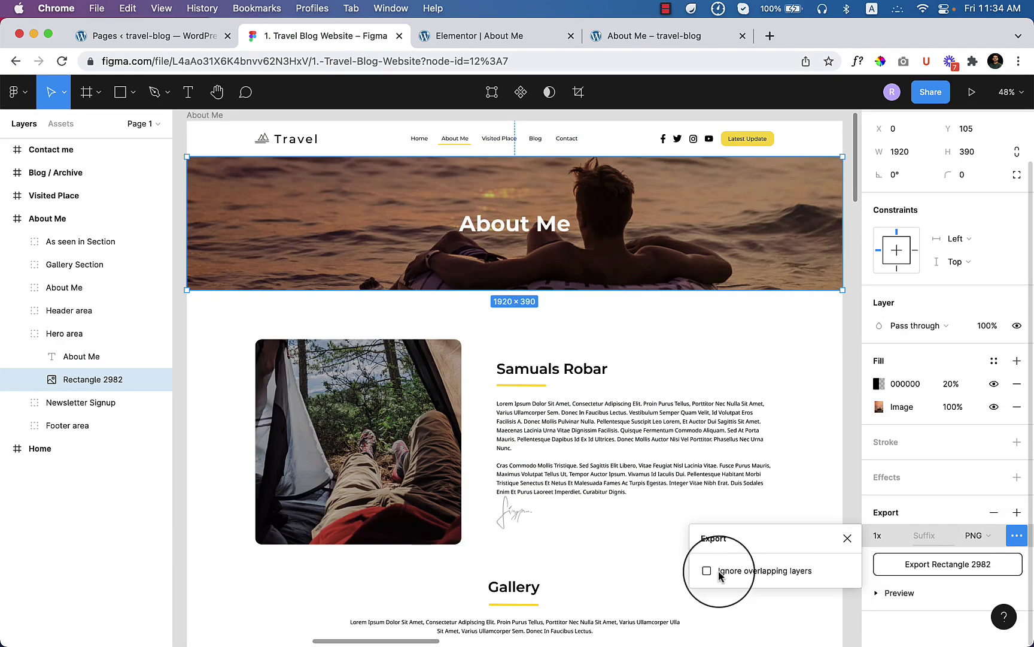
pyautogui.click(952, 564)
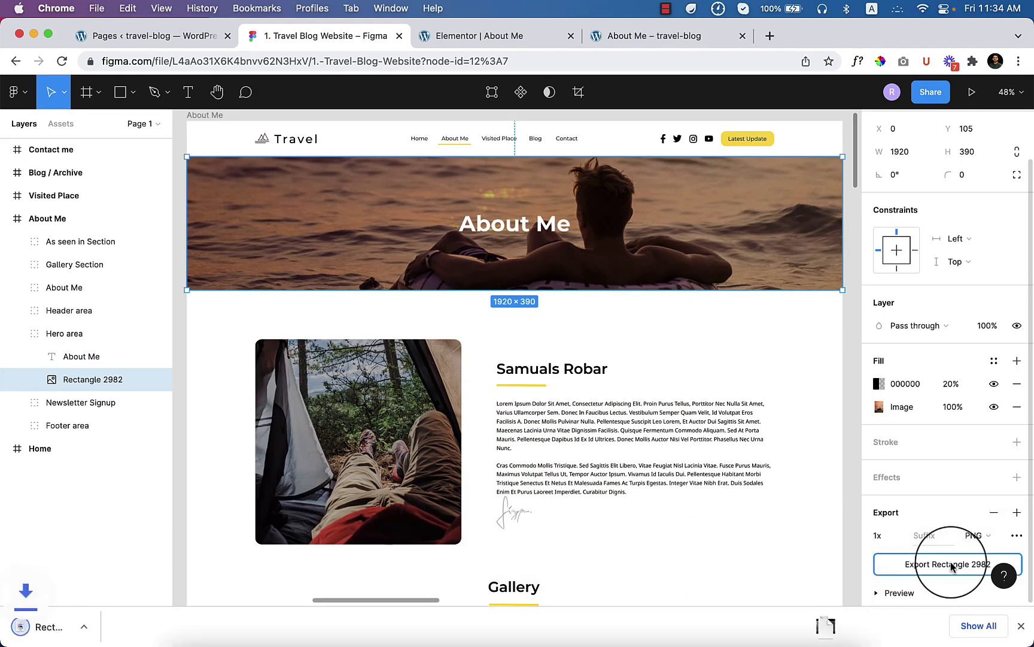
pyautogui.click(77, 628)
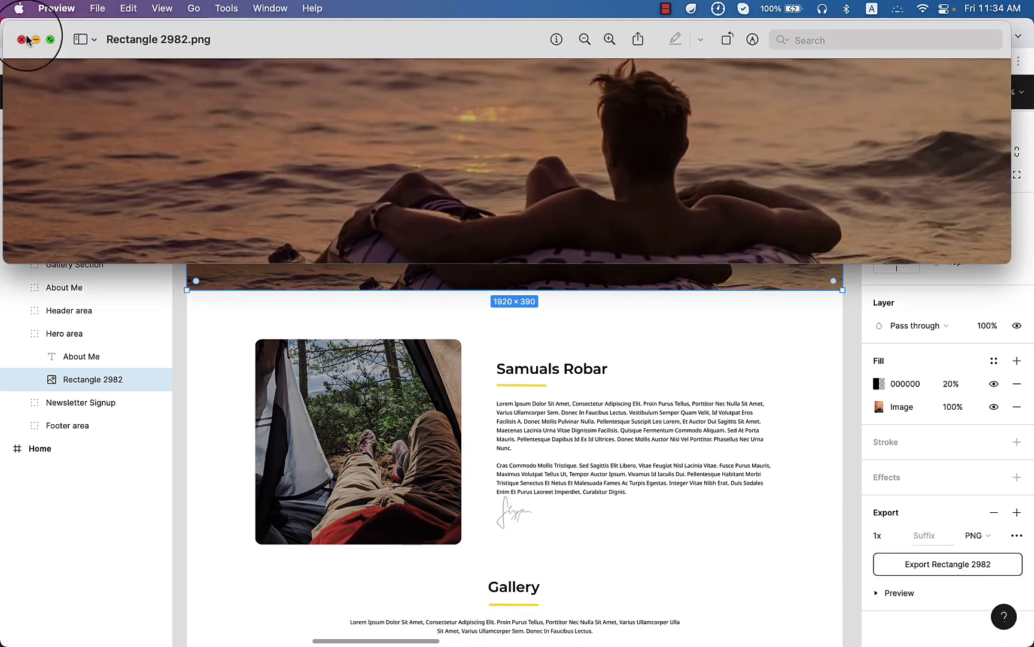
pyautogui.click(23, 38)
pyautogui.click(962, 571)
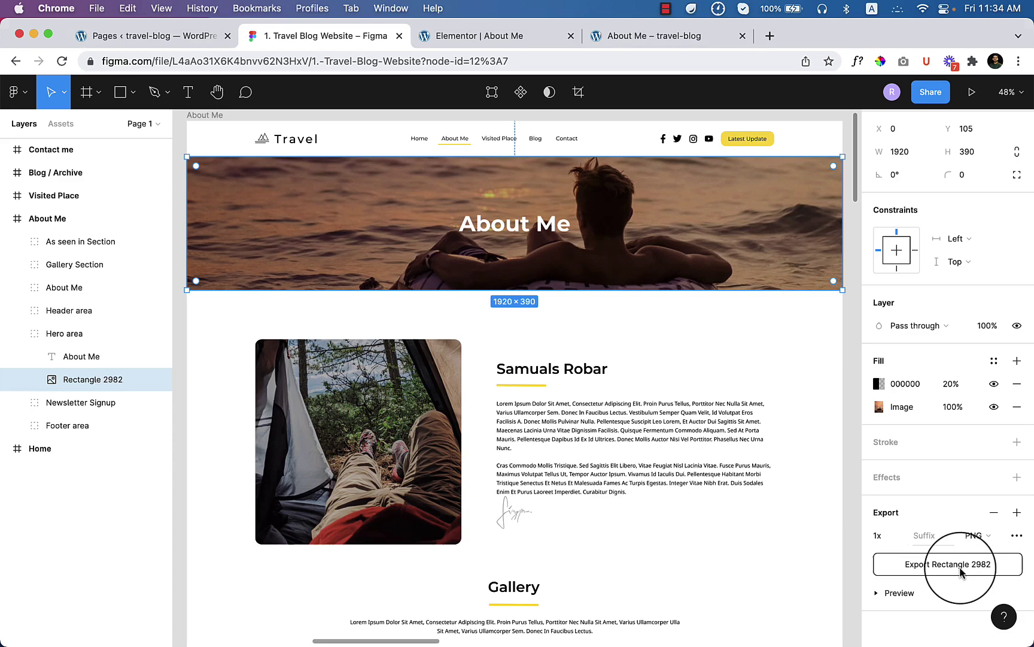
pyautogui.click(923, 570)
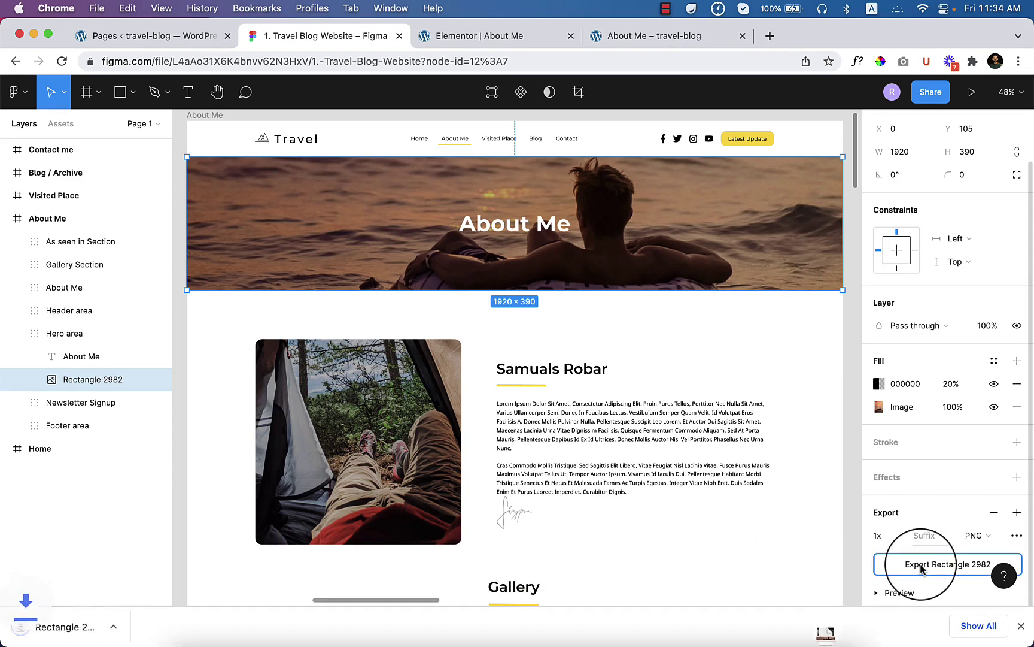
# Give the hero section a Classic background and upload the exported PNG to the media library
pyautogui.click(479, 35)
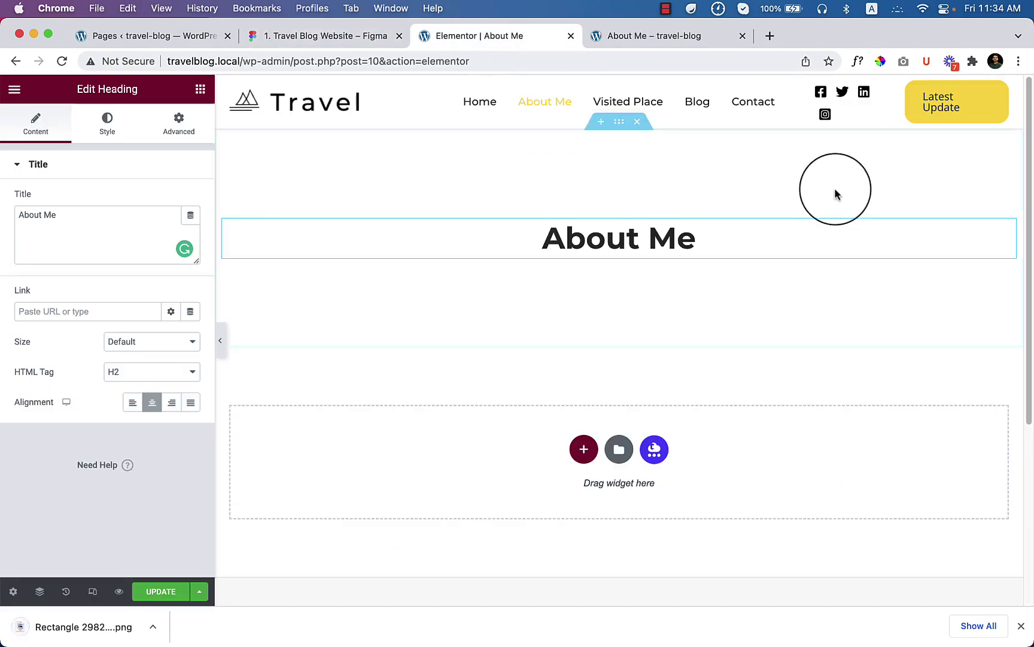
pyautogui.click(619, 122)
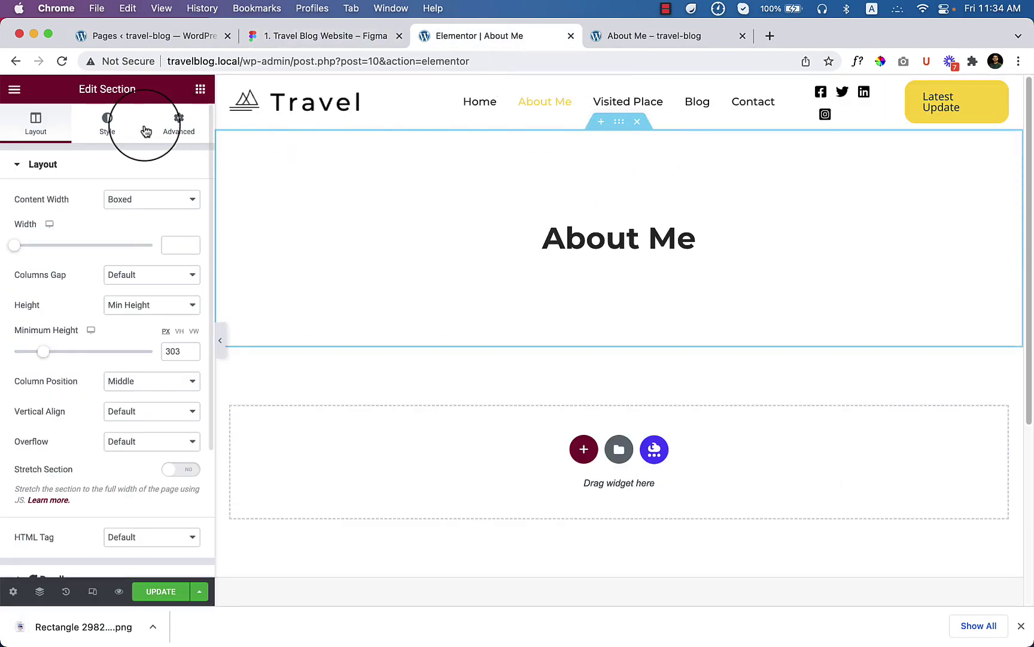
pyautogui.click(107, 123)
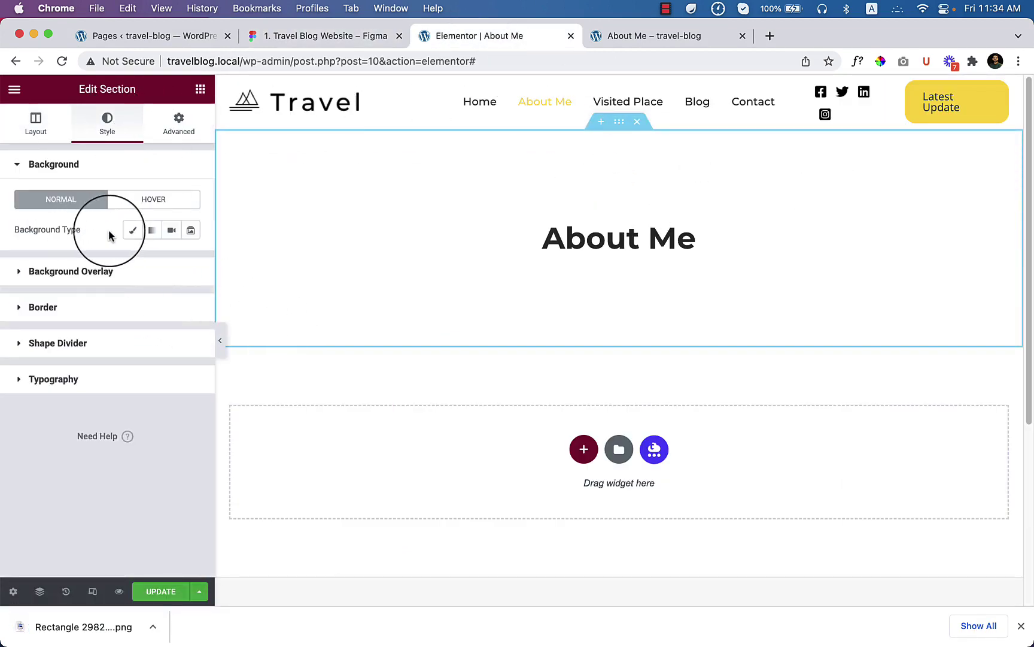
pyautogui.click(133, 230)
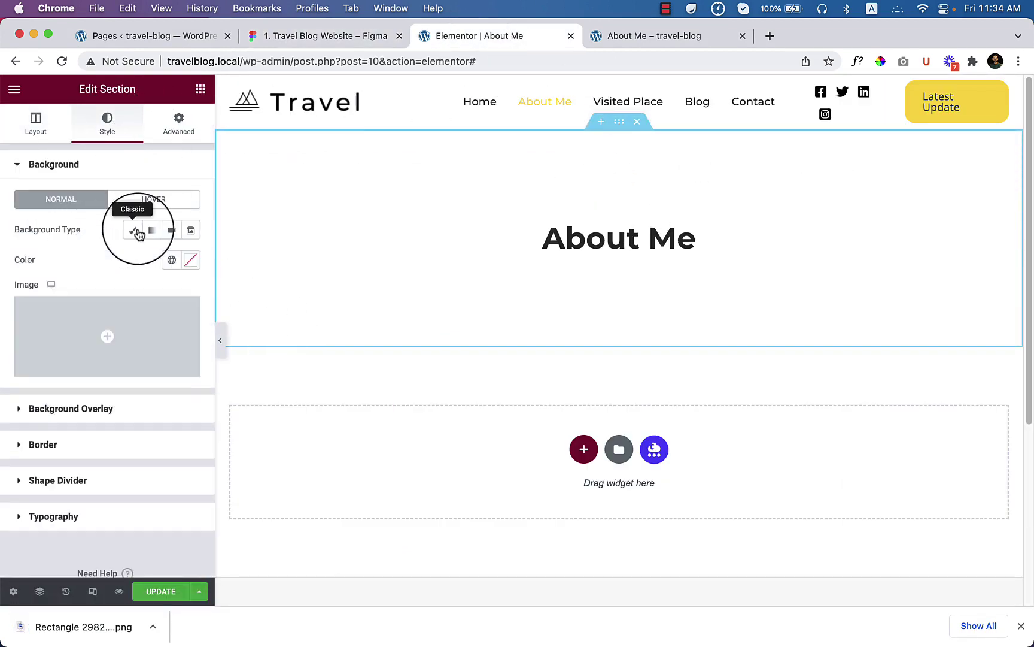
pyautogui.click(156, 329)
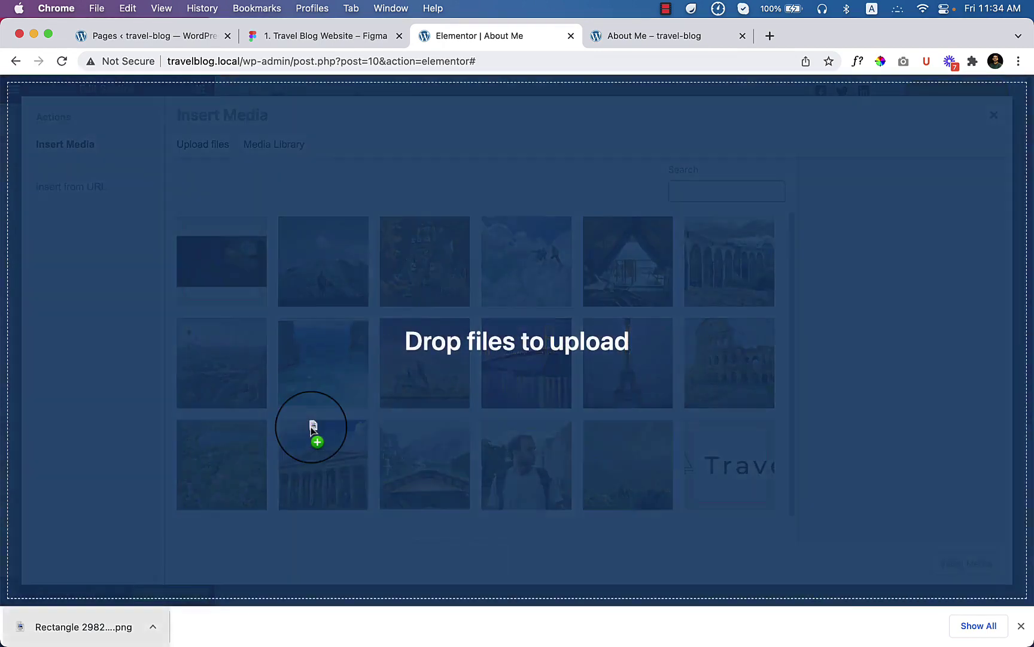
pyautogui.moveTo(52, 631); pyautogui.dragTo(316, 423)
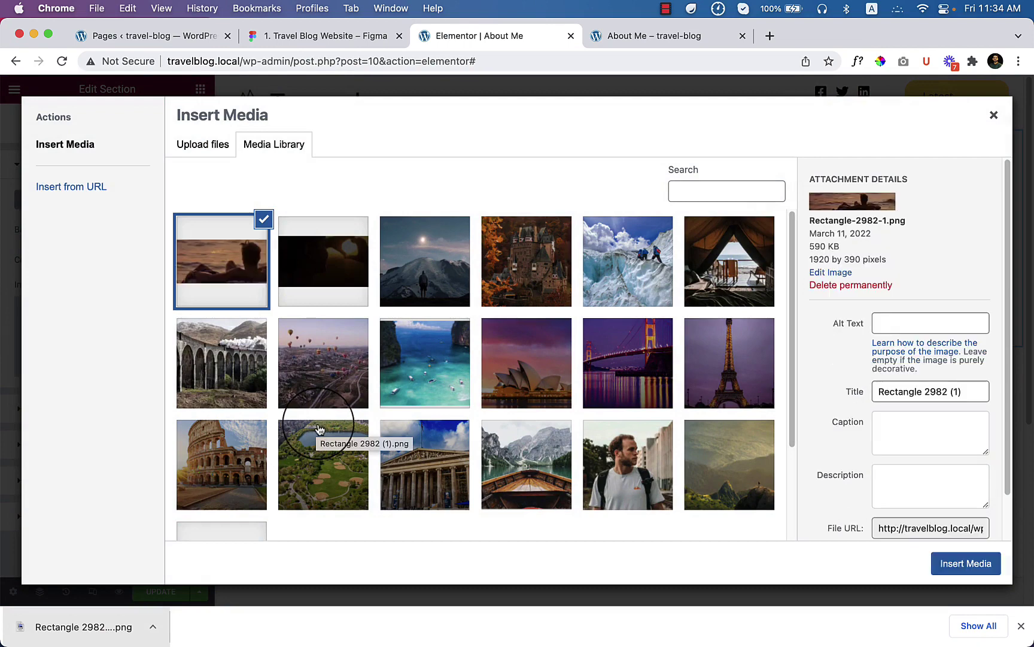
pyautogui.click(929, 361)
pyautogui.write('test')
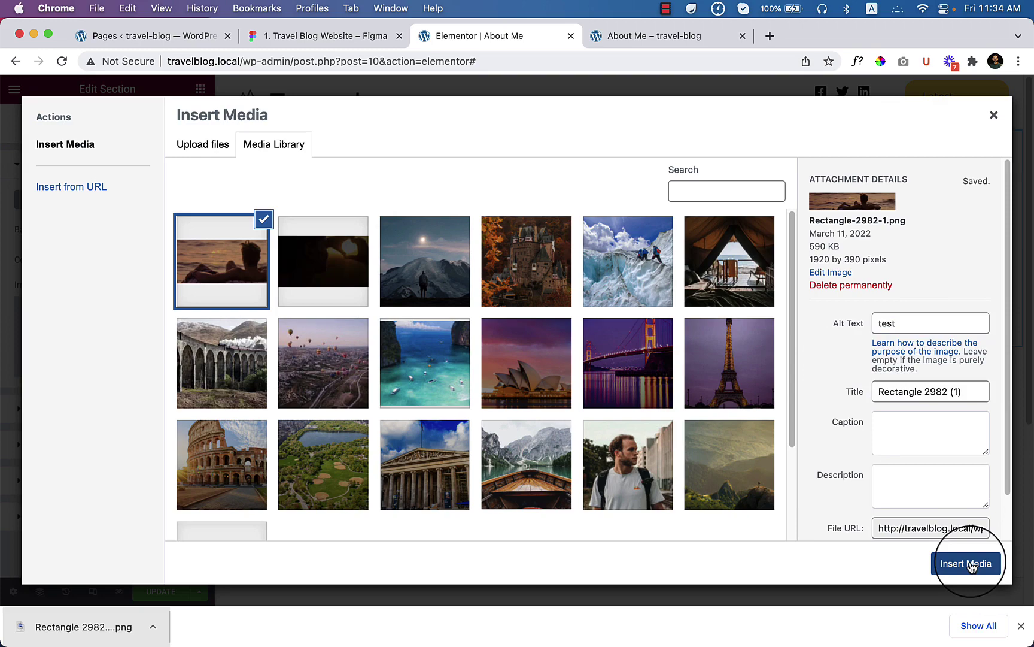
# Insert the uploaded photo with position Center Center, No-repeat and Cover size
pyautogui.click(966, 563)
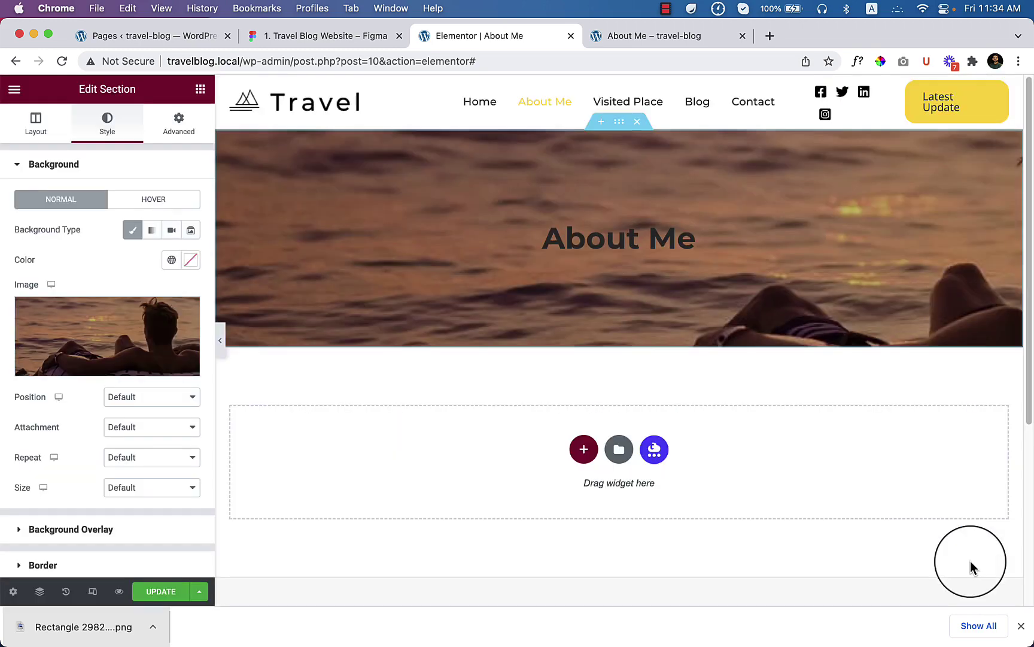
pyautogui.click(151, 397)
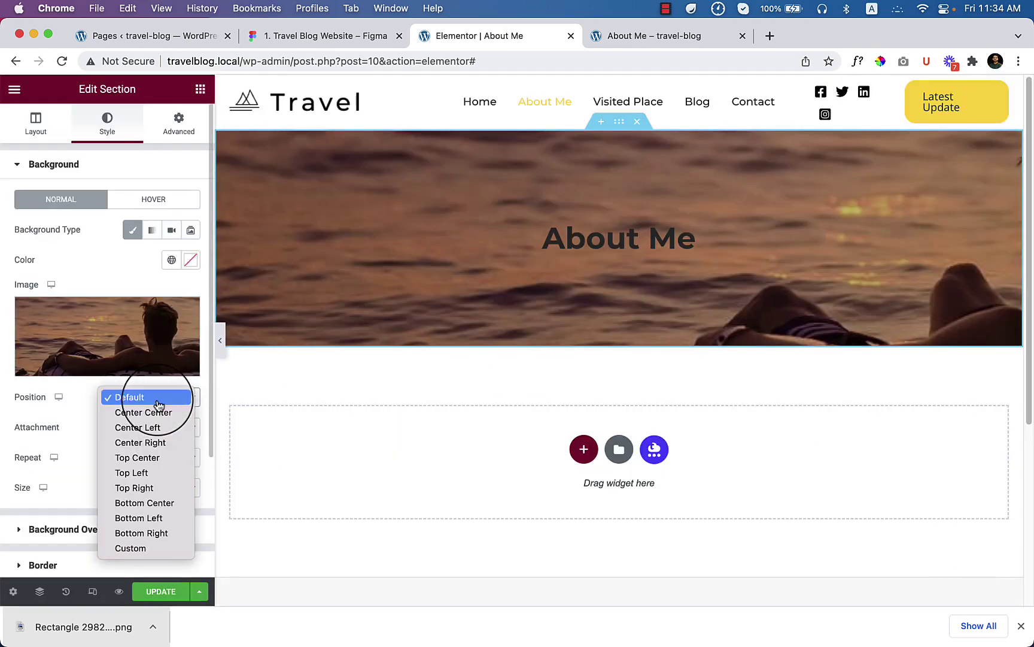
pyautogui.click(142, 413)
pyautogui.click(152, 457)
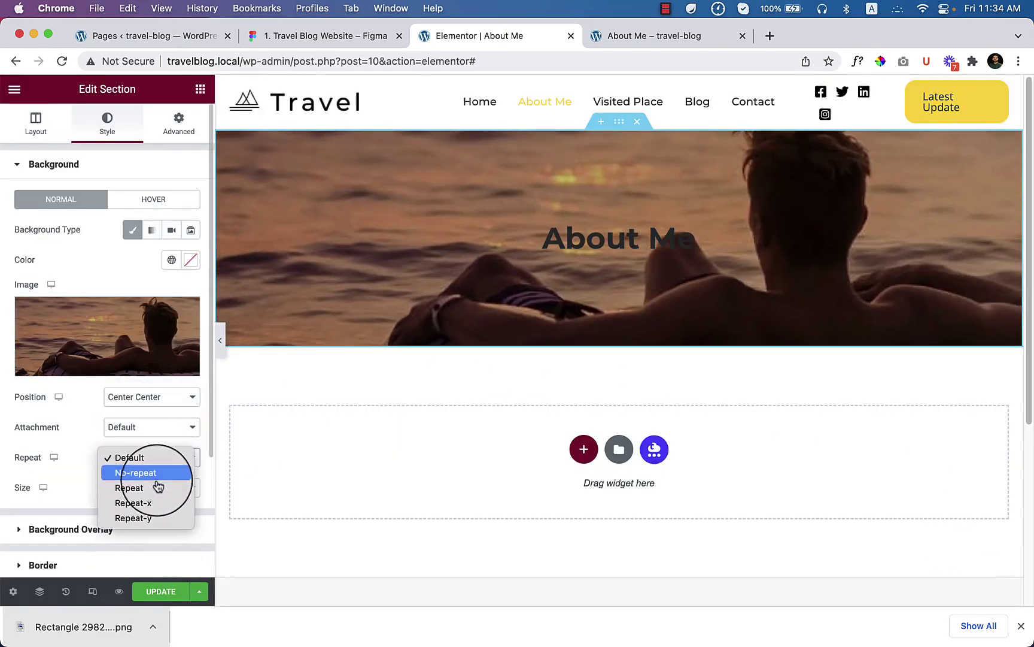
pyautogui.click(135, 472)
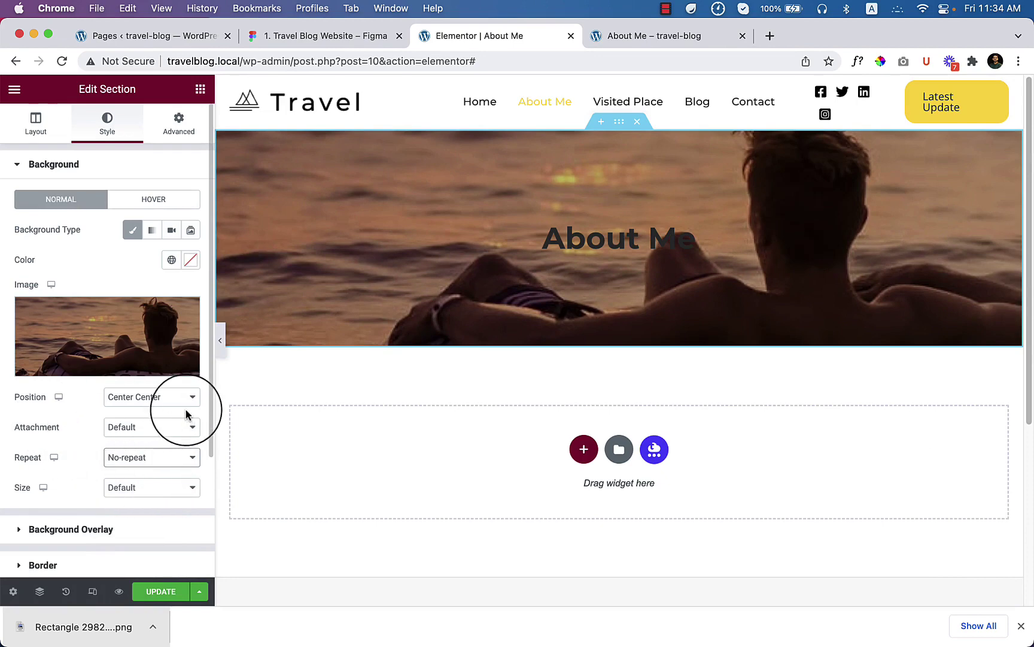
pyautogui.click(152, 487)
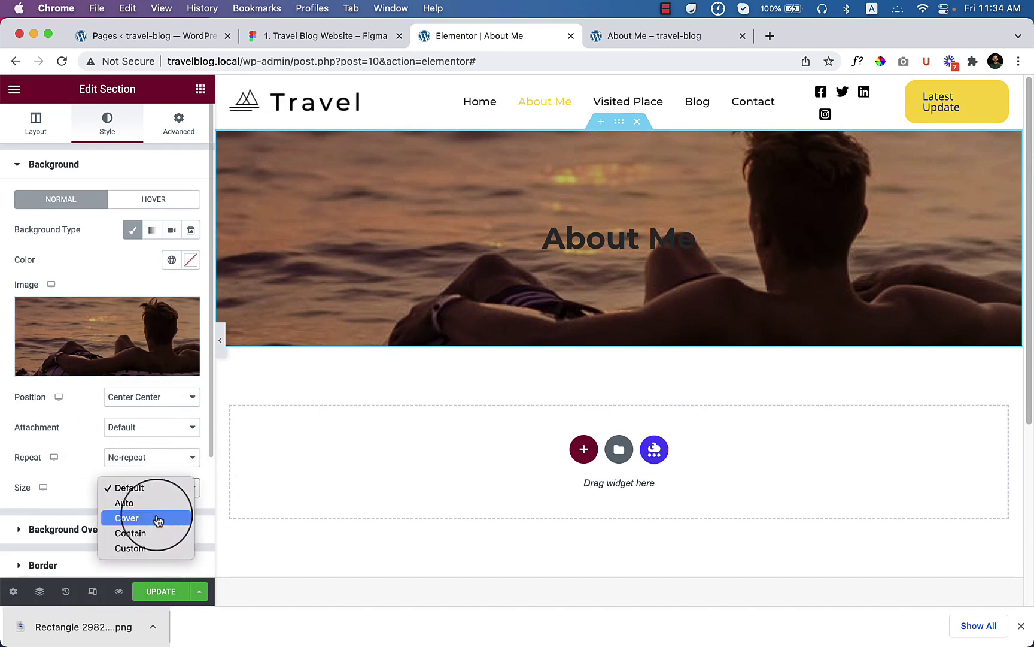
pyautogui.click(127, 517)
pyautogui.click(606, 237)
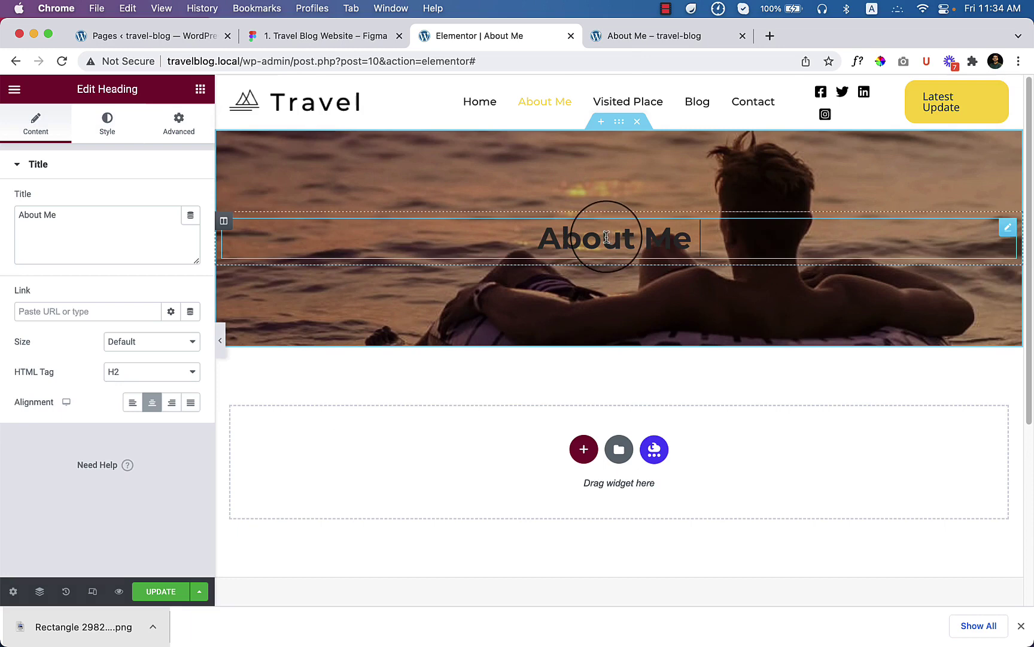
# Set the About Me heading's text colour to global Theme Color 6 (#FFFFFF)
pyautogui.click(331, 36)
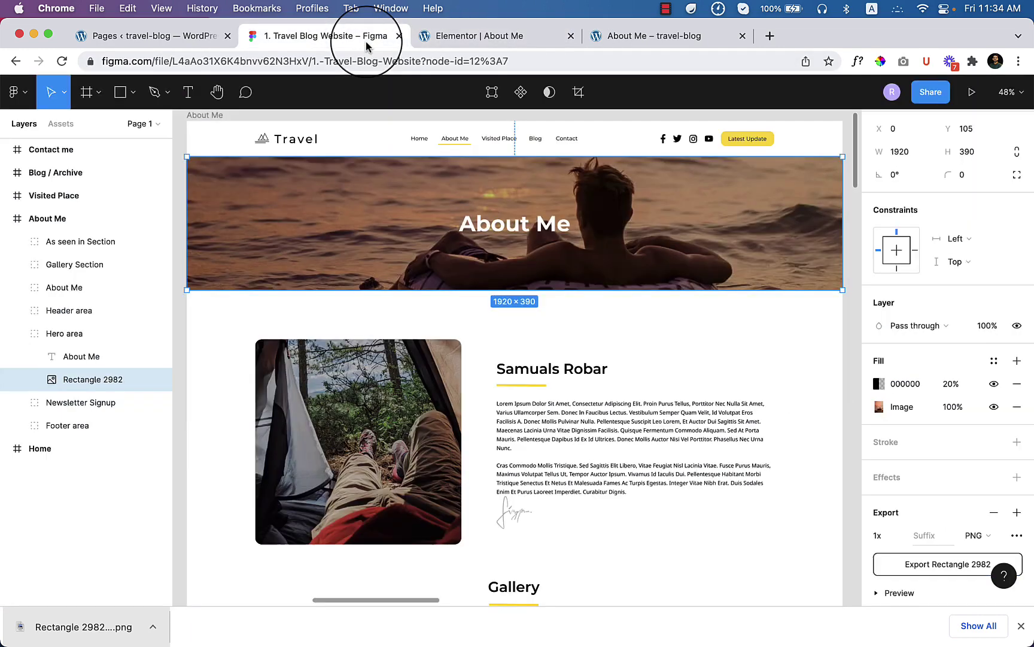
pyautogui.click(480, 36)
pyautogui.click(107, 123)
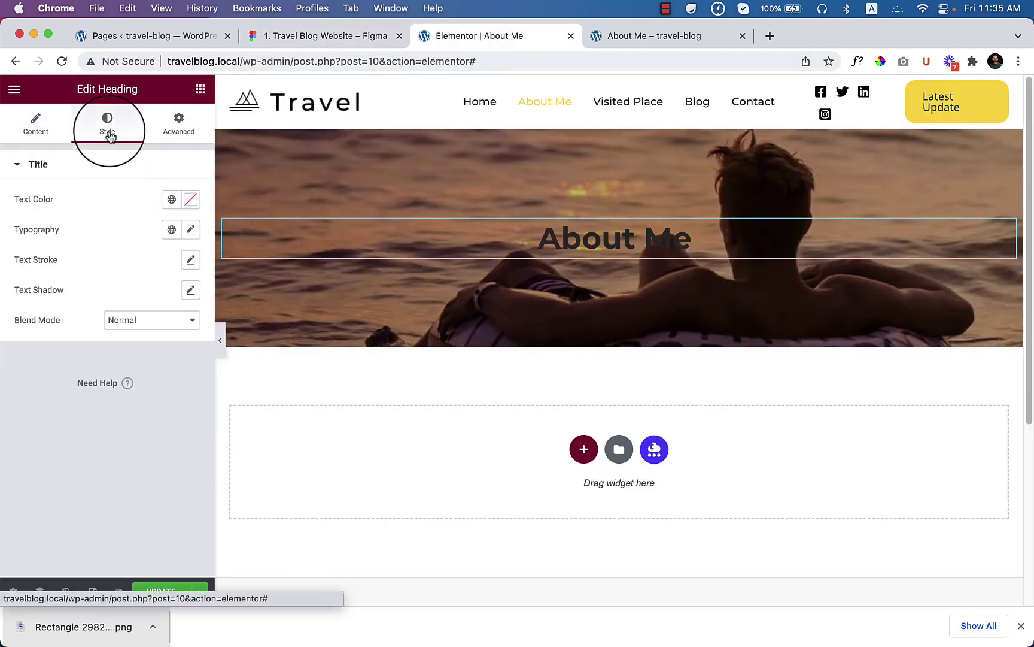
pyautogui.click(171, 200)
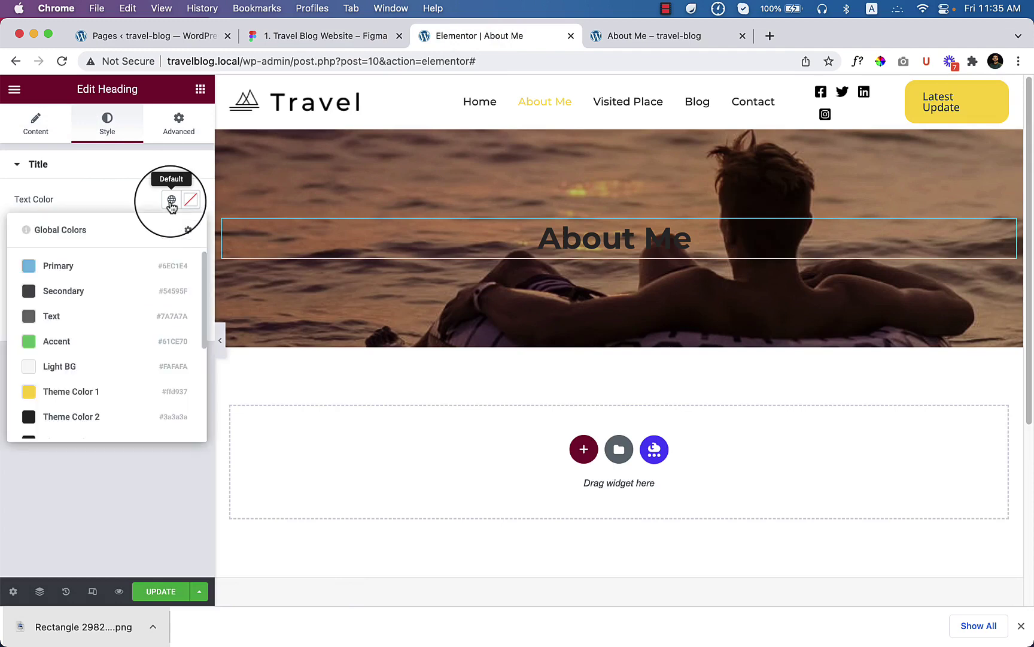
pyautogui.scroll(-5, 97, 372)
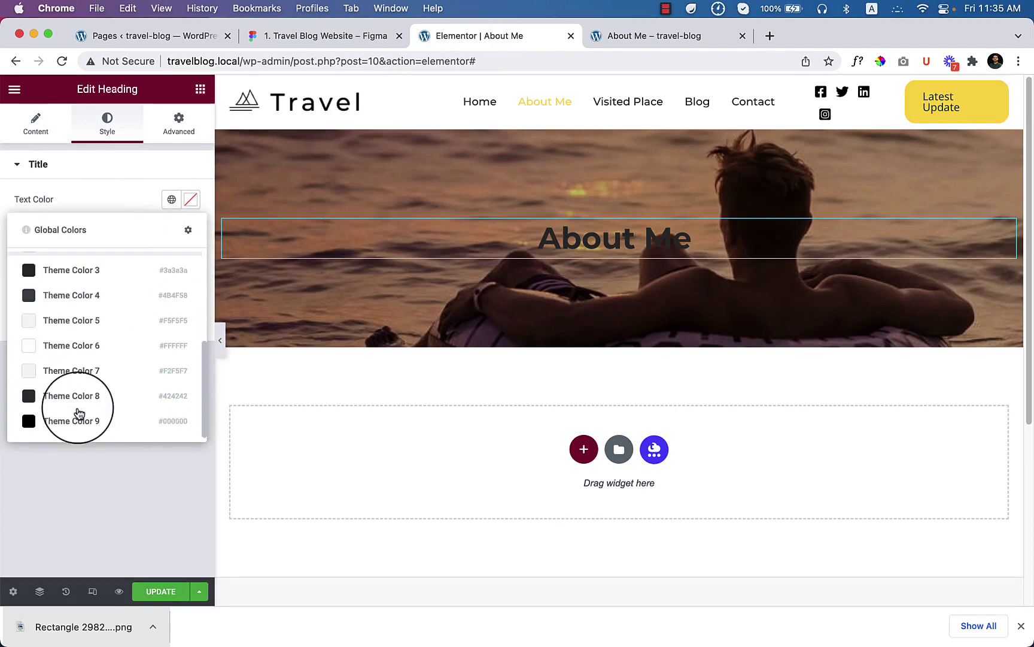
pyautogui.click(110, 347)
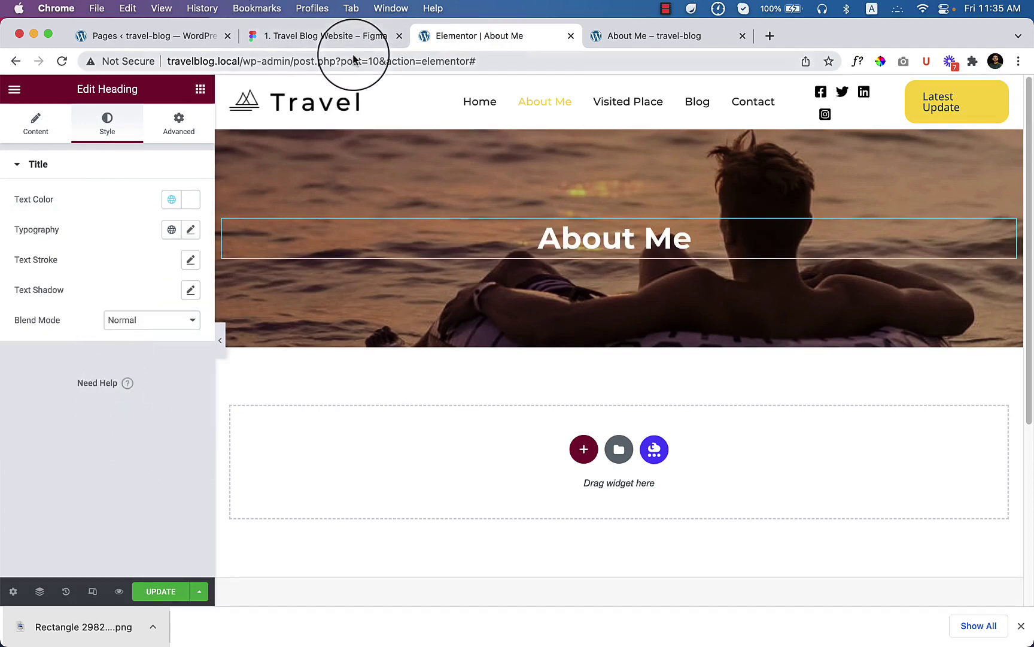
pyautogui.click(326, 36)
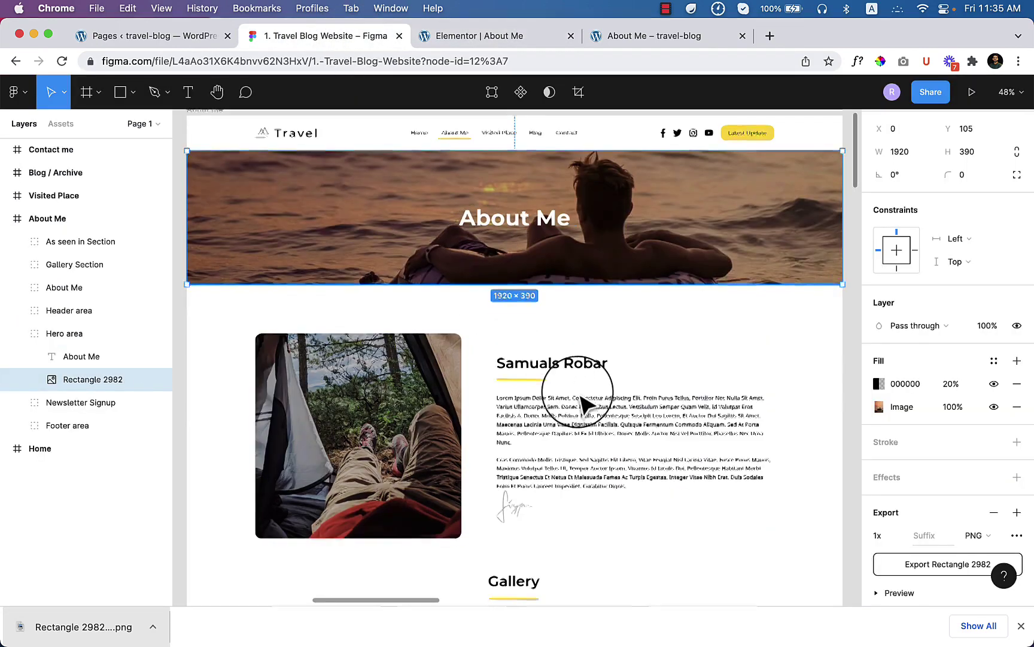
pyautogui.scroll(-3, 565, 410)
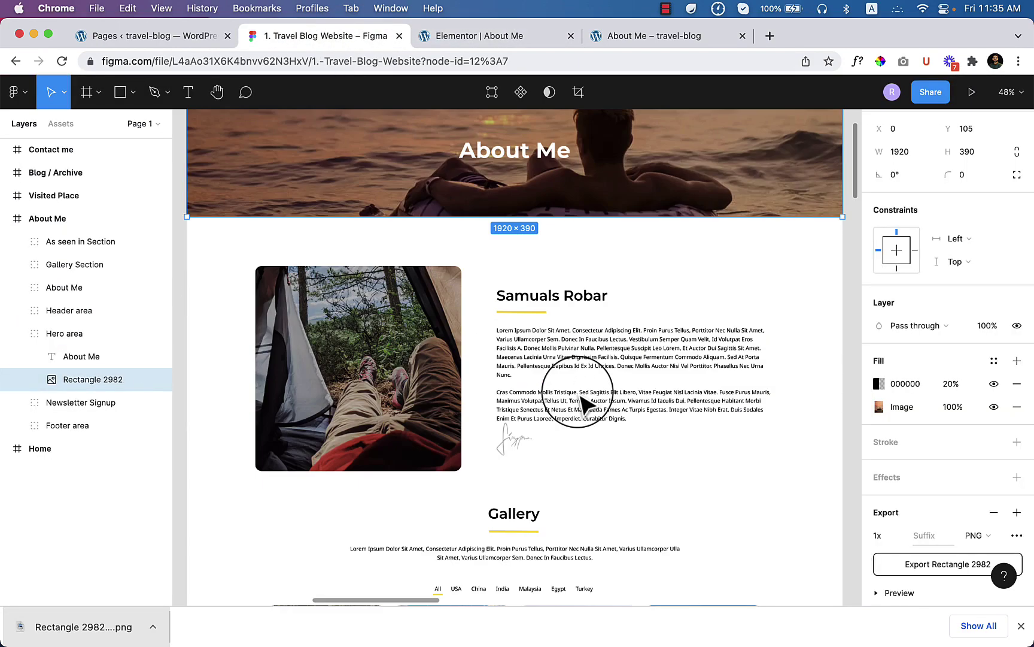
pyautogui.click(542, 314)
pyautogui.doubleClick(546, 299)
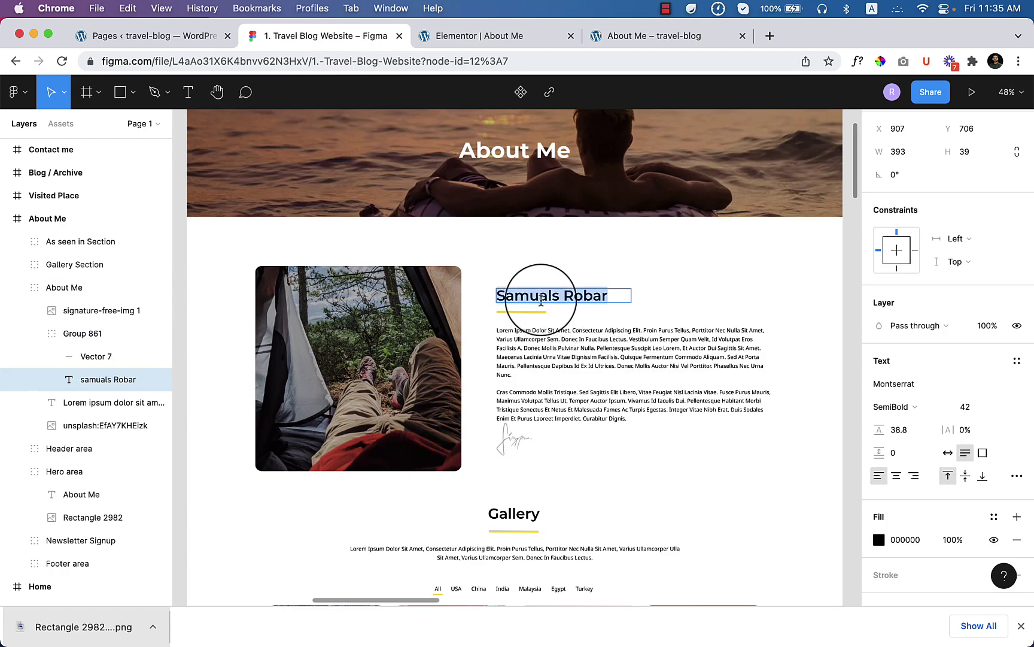
pyautogui.press('super+c')
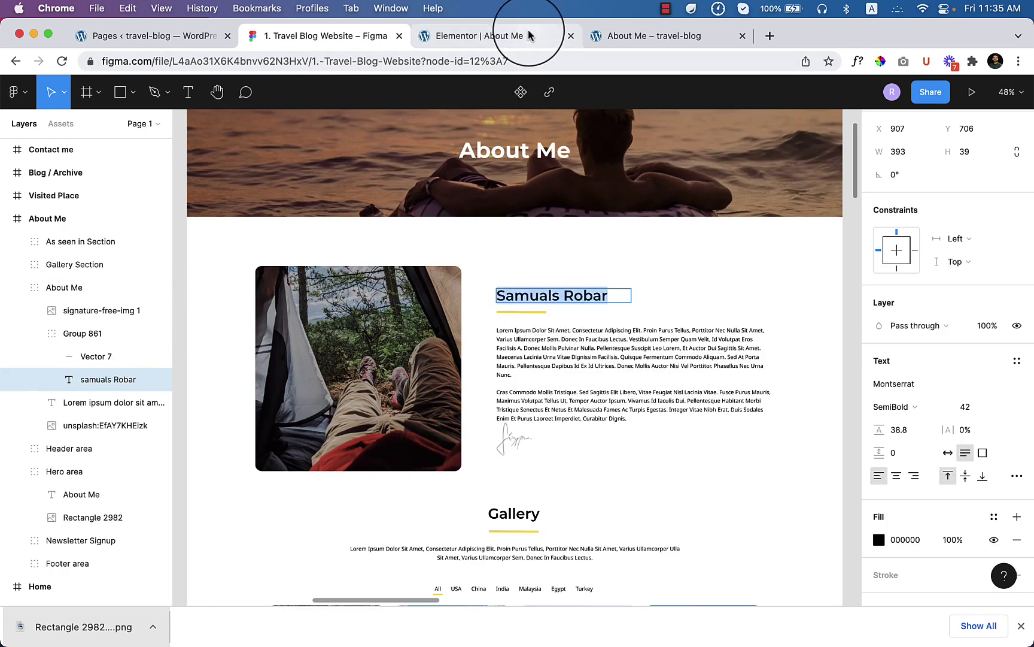
pyautogui.click(479, 36)
pyautogui.click(581, 449)
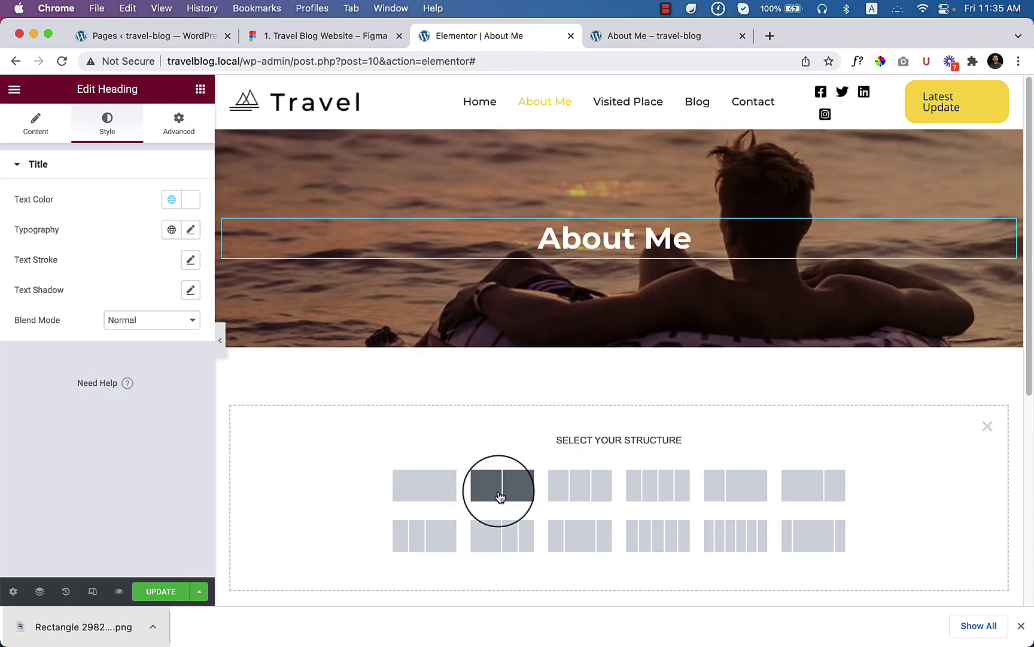
# Inspect the bio paragraph's text style in the Figma design
pyautogui.click(325, 35)
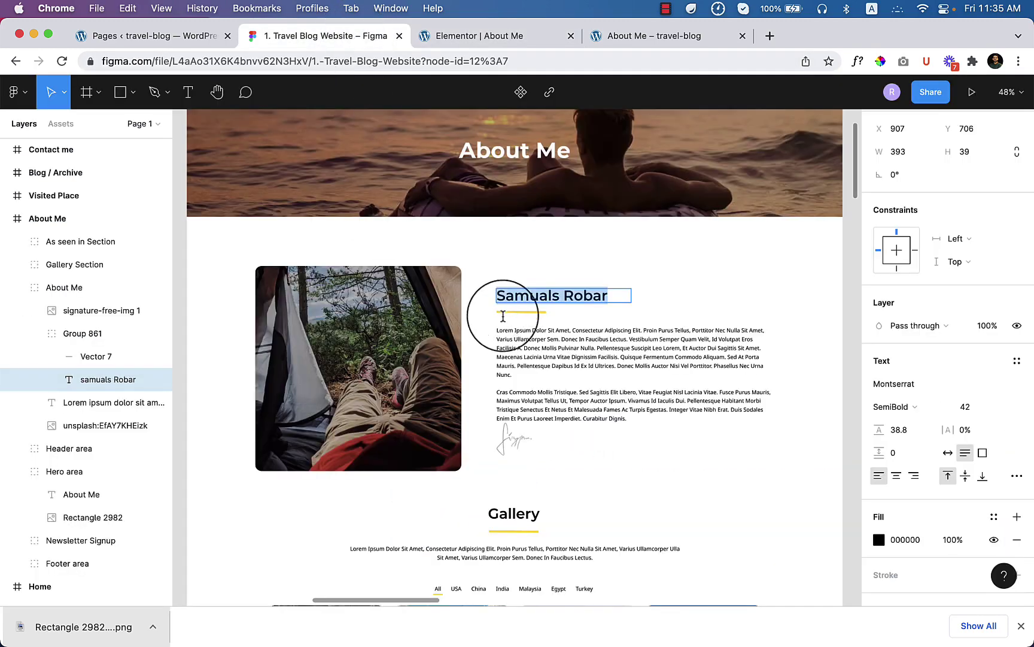
pyautogui.scroll(-5, 510, 315)
pyautogui.scroll(2, 525, 314)
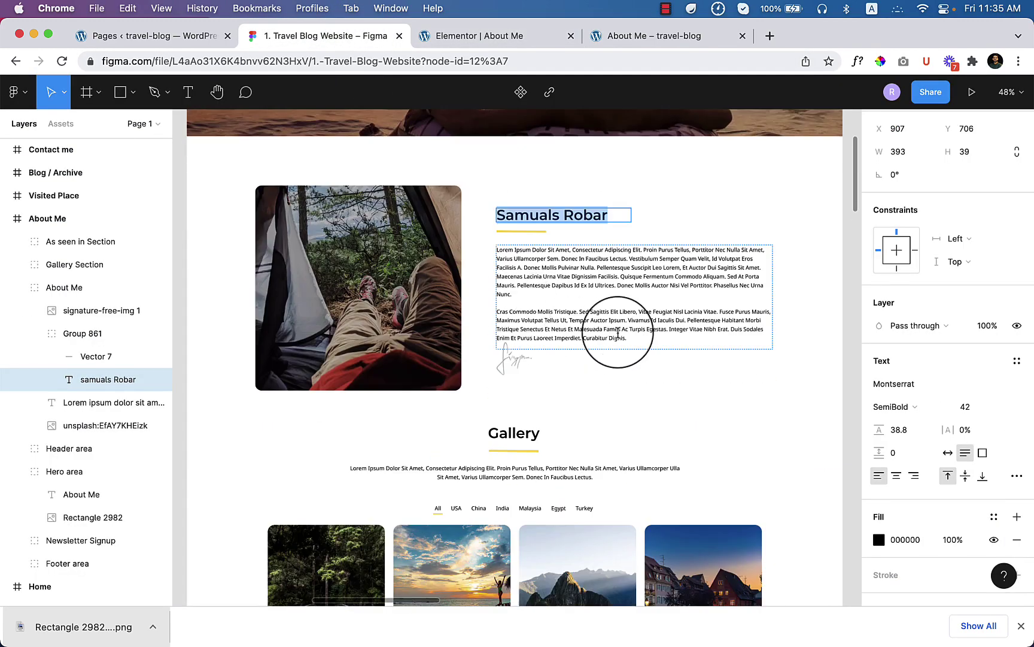
pyautogui.click(618, 331)
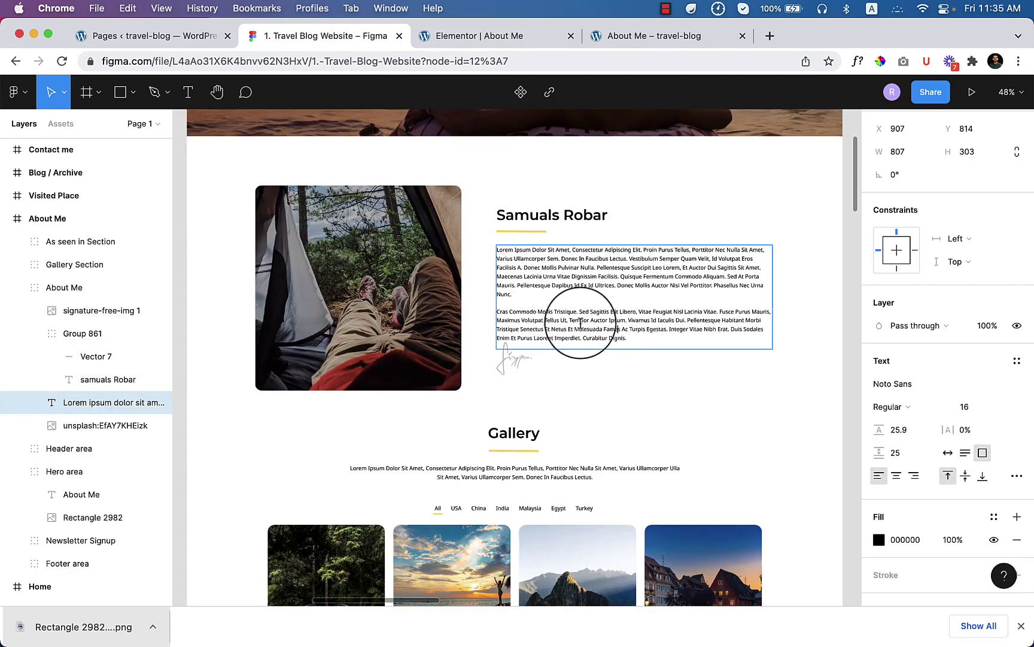
pyautogui.click(508, 36)
# Create the two-column section and open its Advanced padding fields, still all zero
pyautogui.click(502, 483)
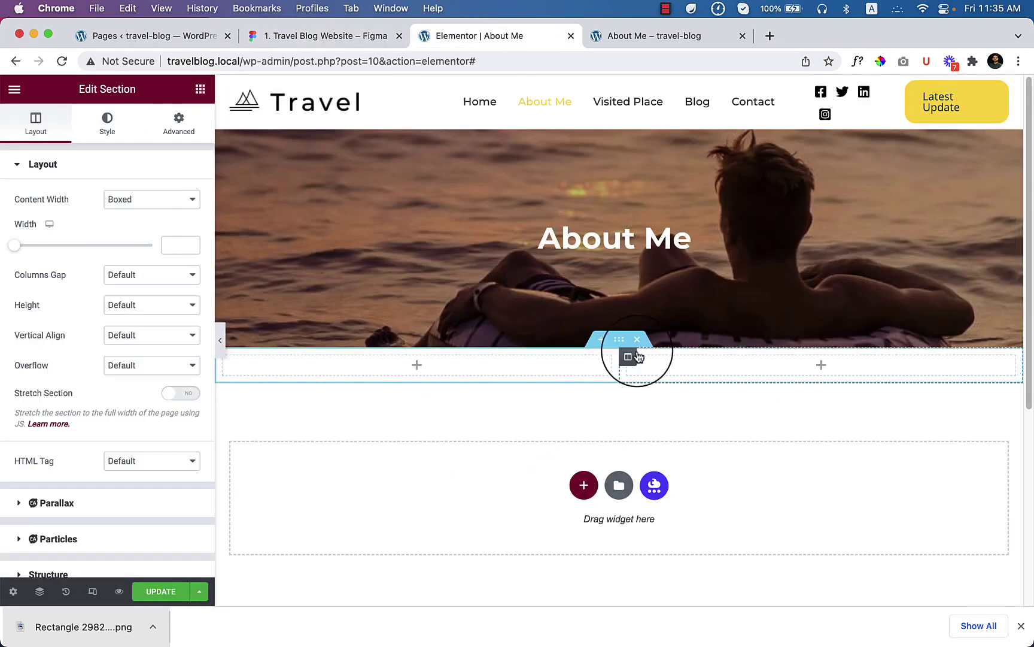
pyautogui.click(619, 342)
pyautogui.click(179, 123)
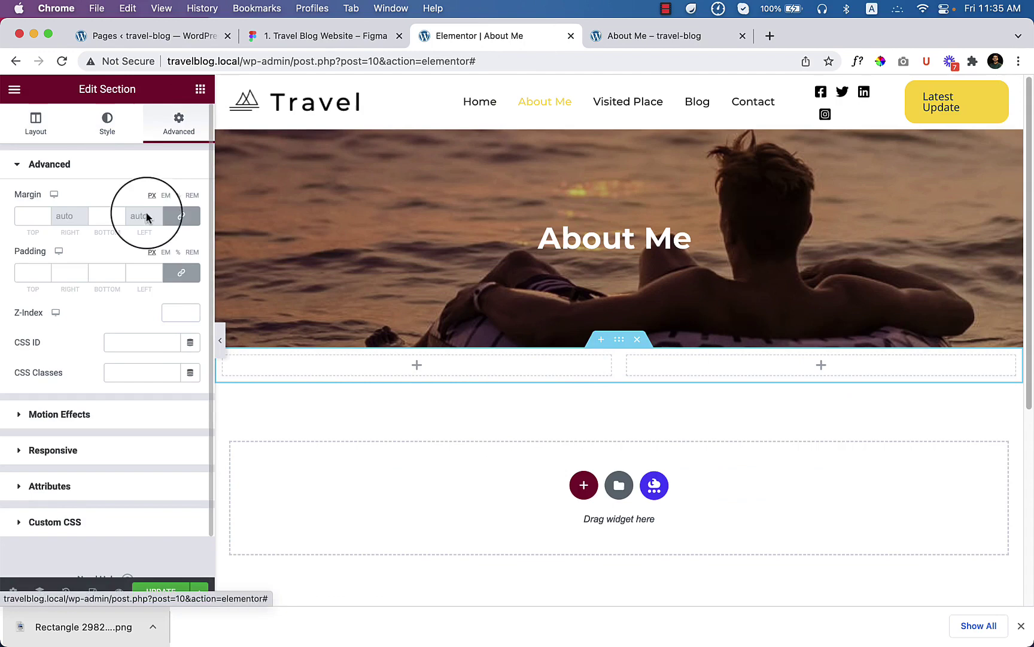
pyautogui.click(181, 272)
pyautogui.write('0')
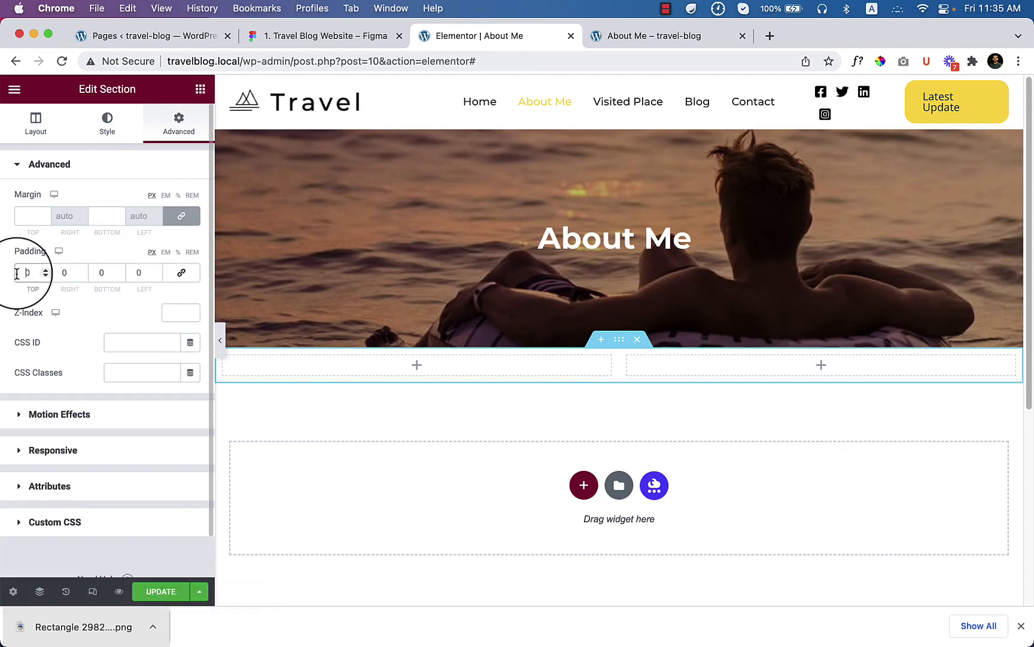
pyautogui.write('120120')
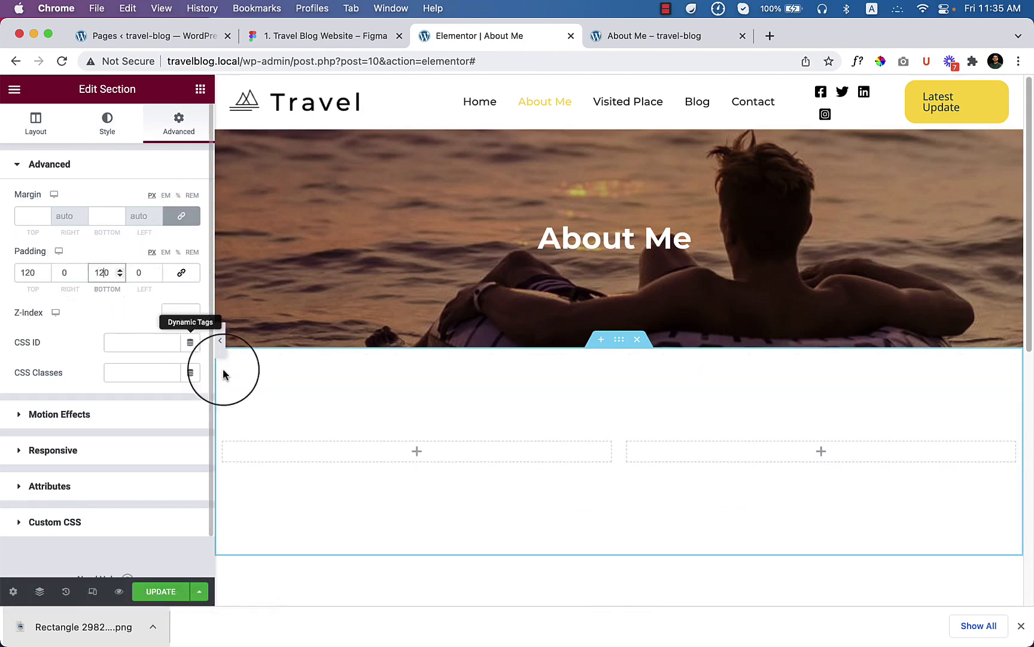
# Export the unsplash tent photo layer from Figma as a PNG
pyautogui.click(325, 36)
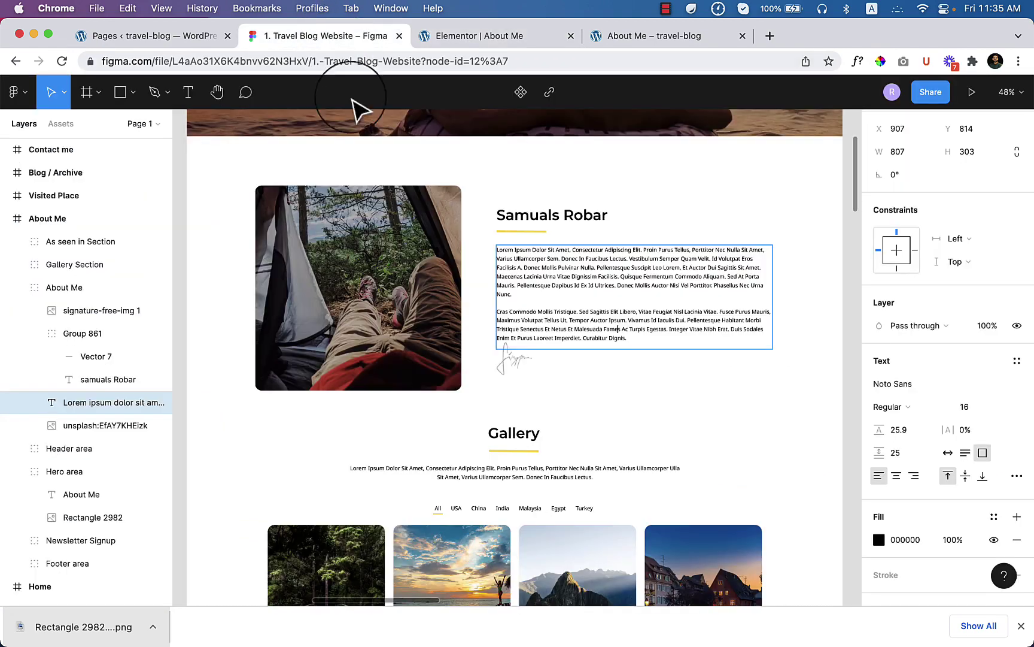
pyautogui.click(370, 313)
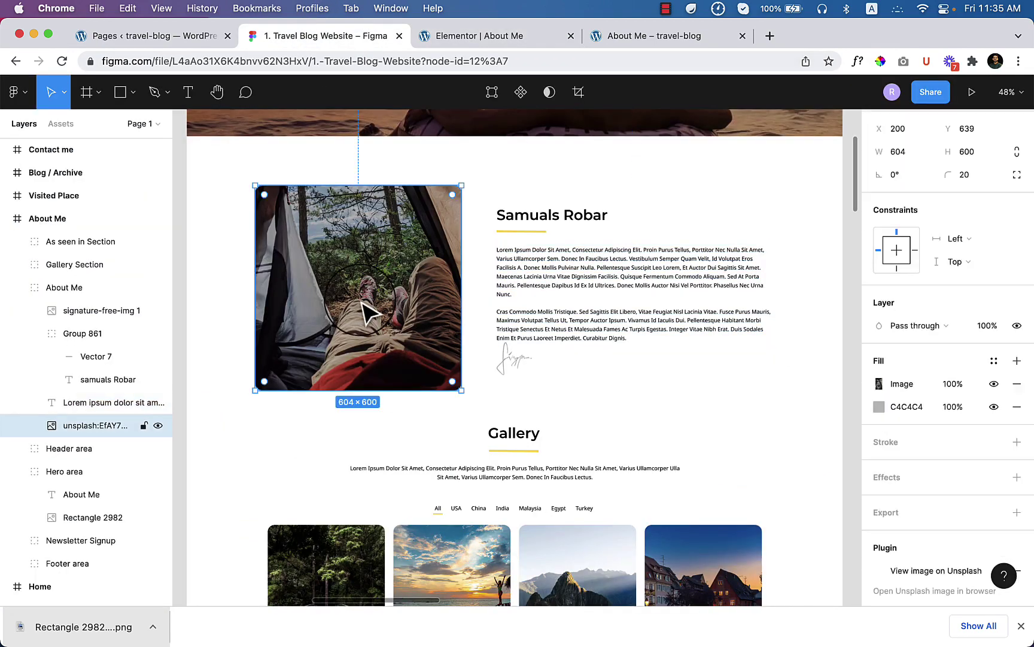
pyautogui.click(879, 383)
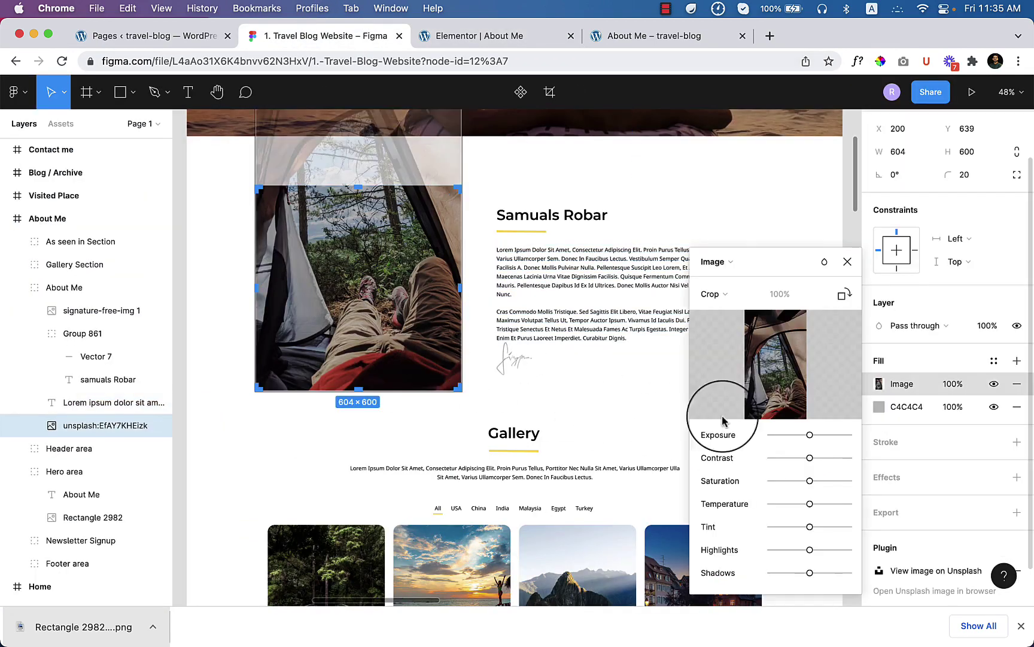
pyautogui.scroll(-2, 928, 485)
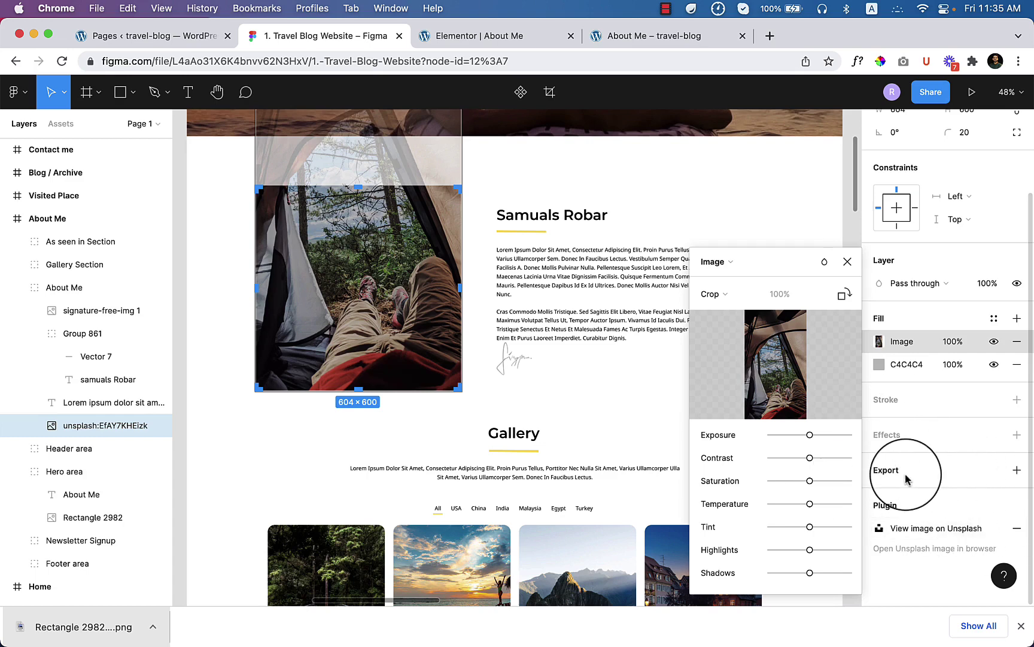
pyautogui.click(930, 477)
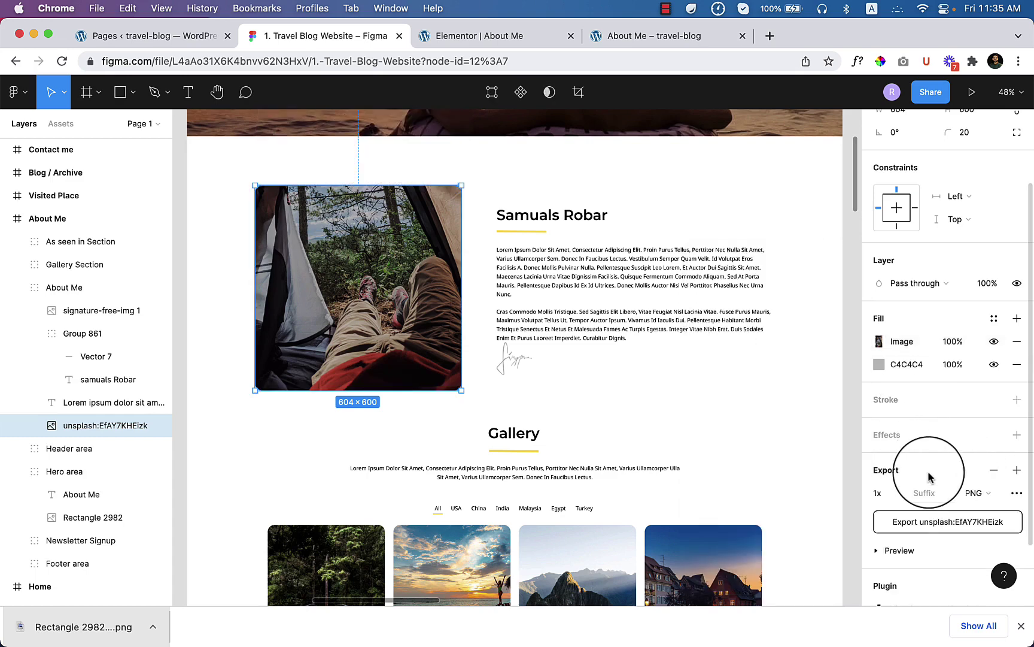
pyautogui.click(959, 523)
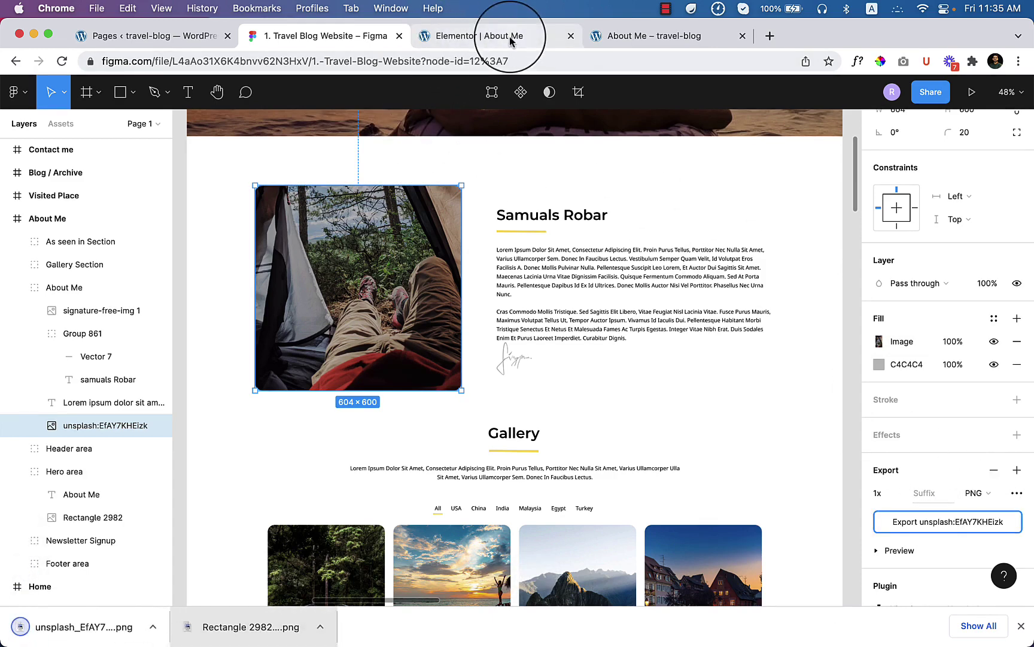
pyautogui.click(470, 35)
# Add an Image widget to the left column with the uploaded tent PNG and alt text
pyautogui.click(417, 450)
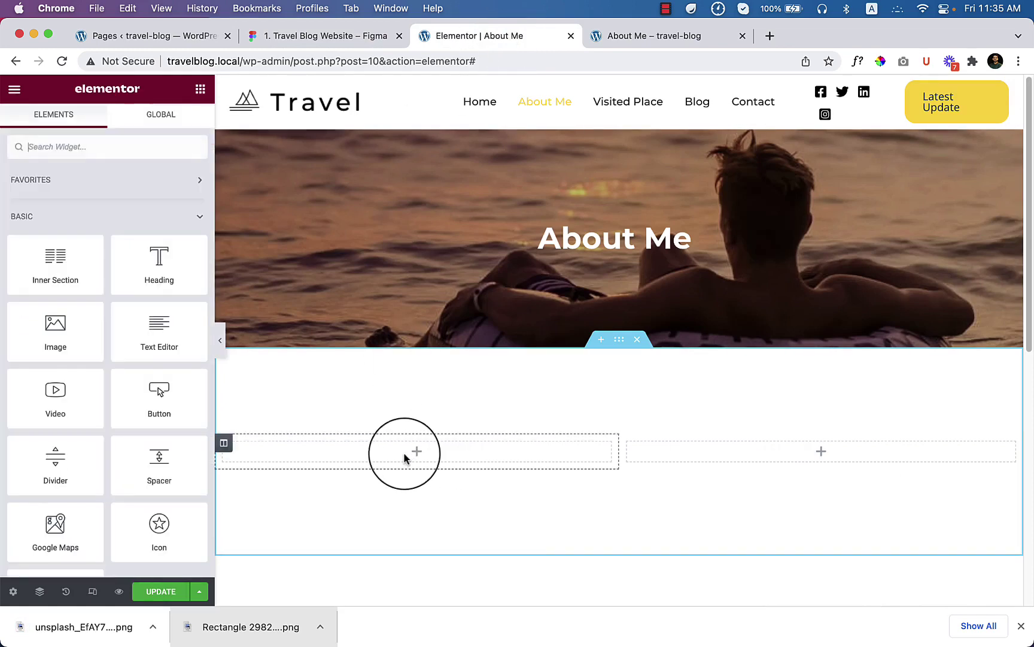
pyautogui.moveTo(55, 332); pyautogui.dragTo(431, 461)
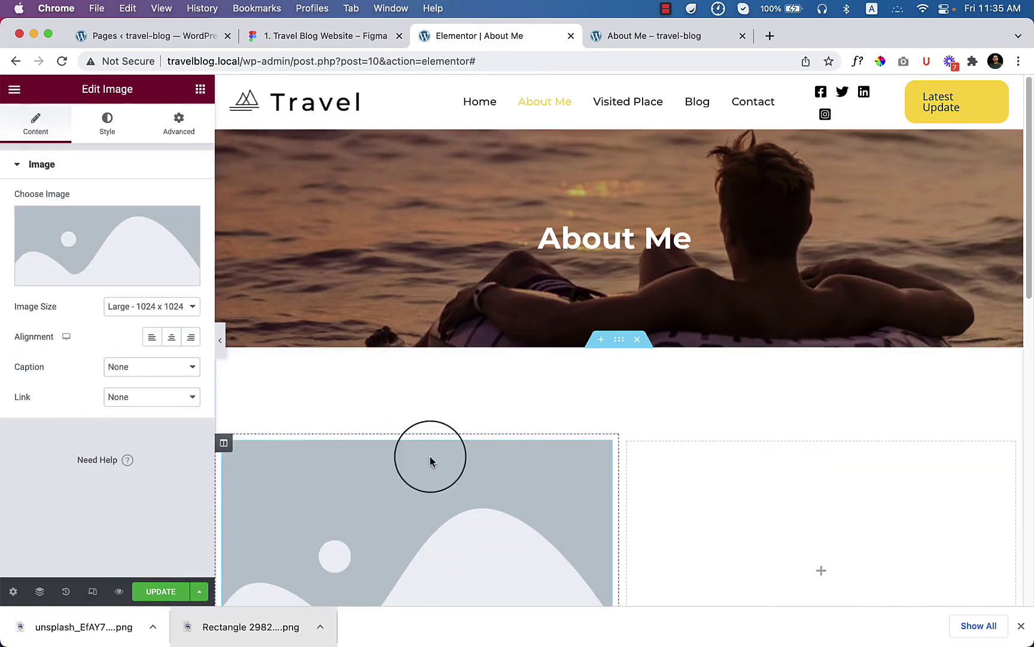
pyautogui.click(65, 243)
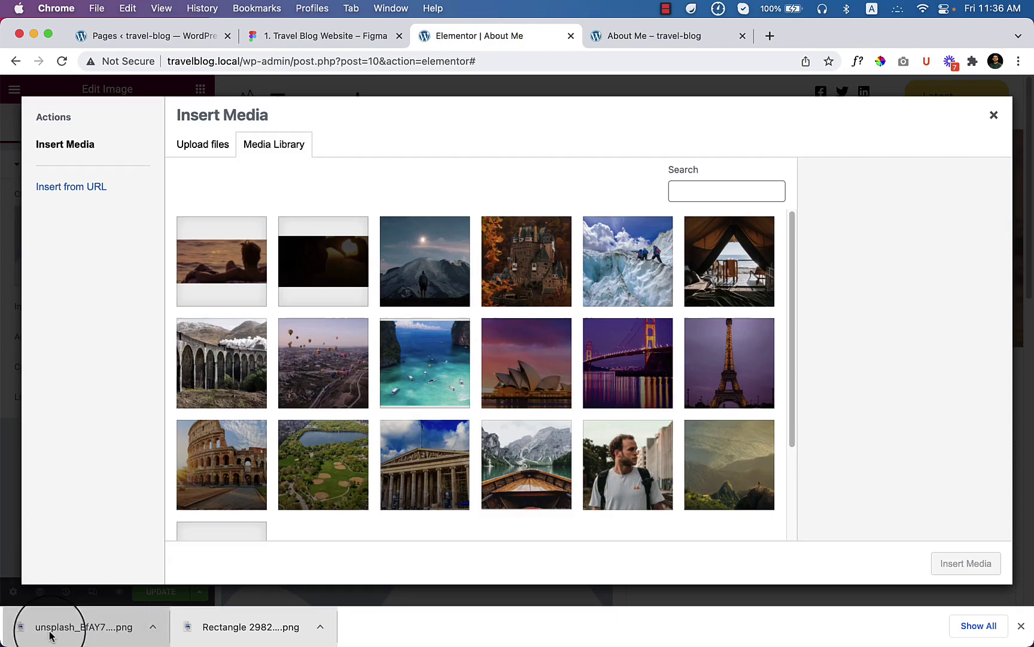
pyautogui.moveTo(48, 627); pyautogui.dragTo(367, 420)
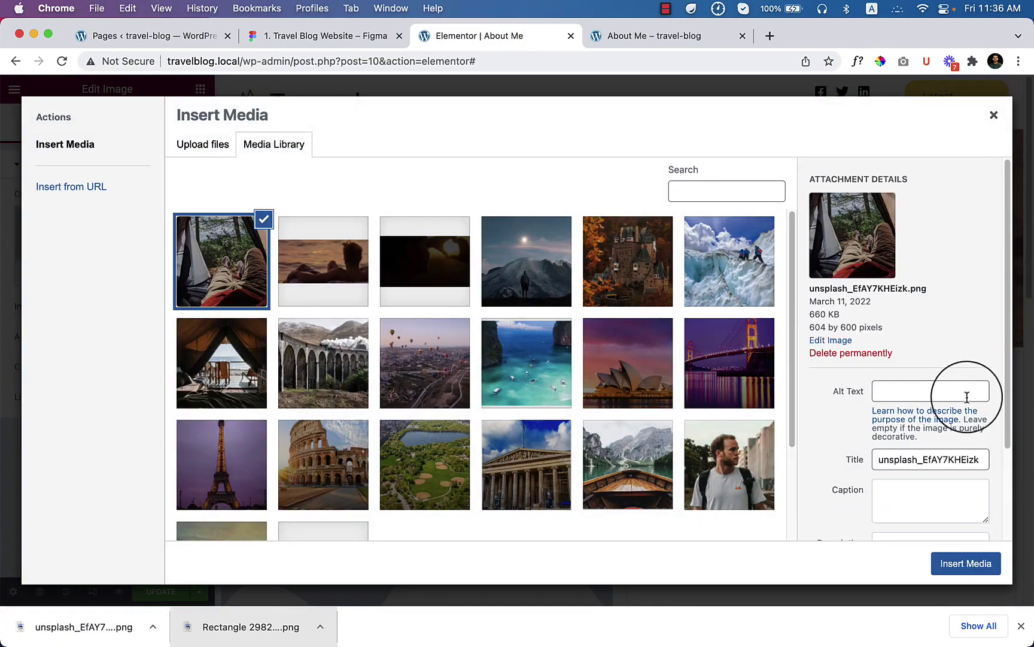
pyautogui.click(966, 391)
pyautogui.write('test')
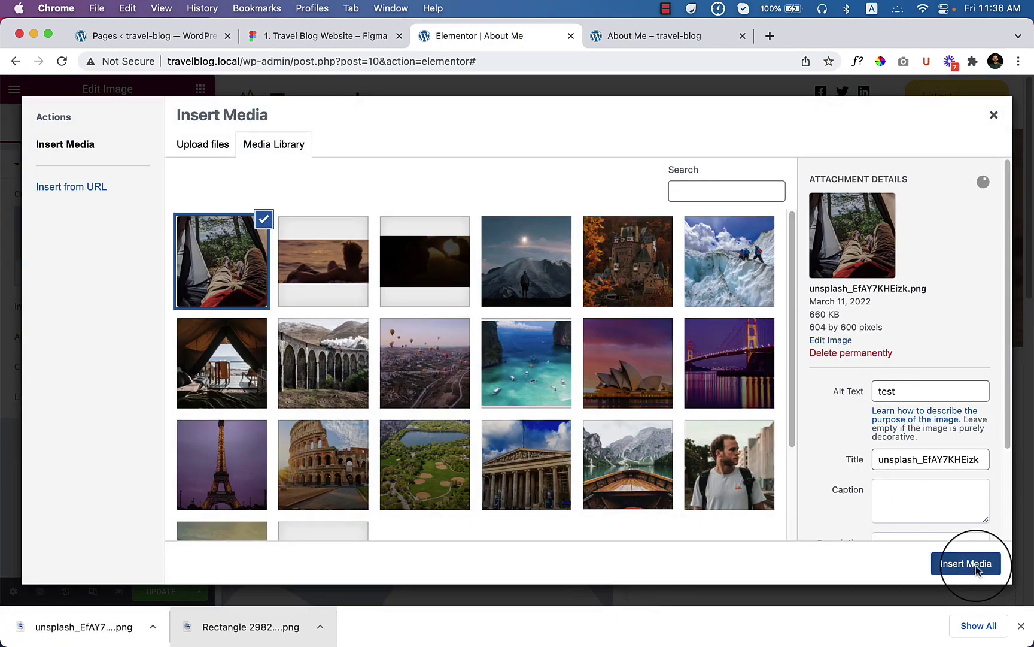
pyautogui.click(967, 562)
pyautogui.scroll(-5, 903, 455)
pyautogui.scroll(2, 903, 456)
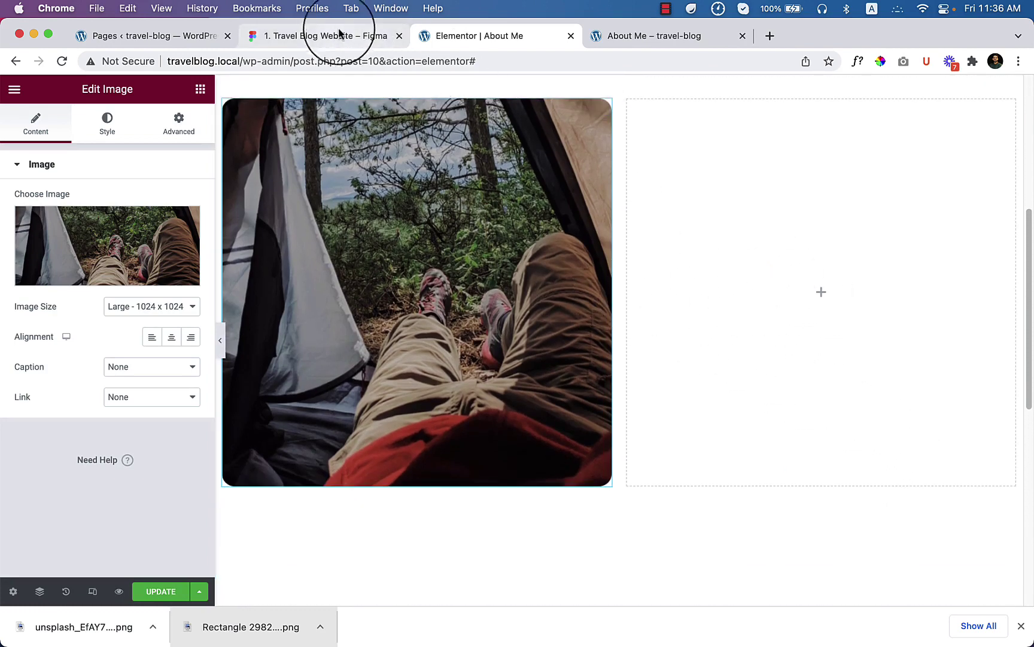
# Copy 'Samuals Robar' from Figma into a new Heading widget in the right column
pyautogui.click(325, 36)
pyautogui.click(540, 212)
pyautogui.doubleClick(540, 211)
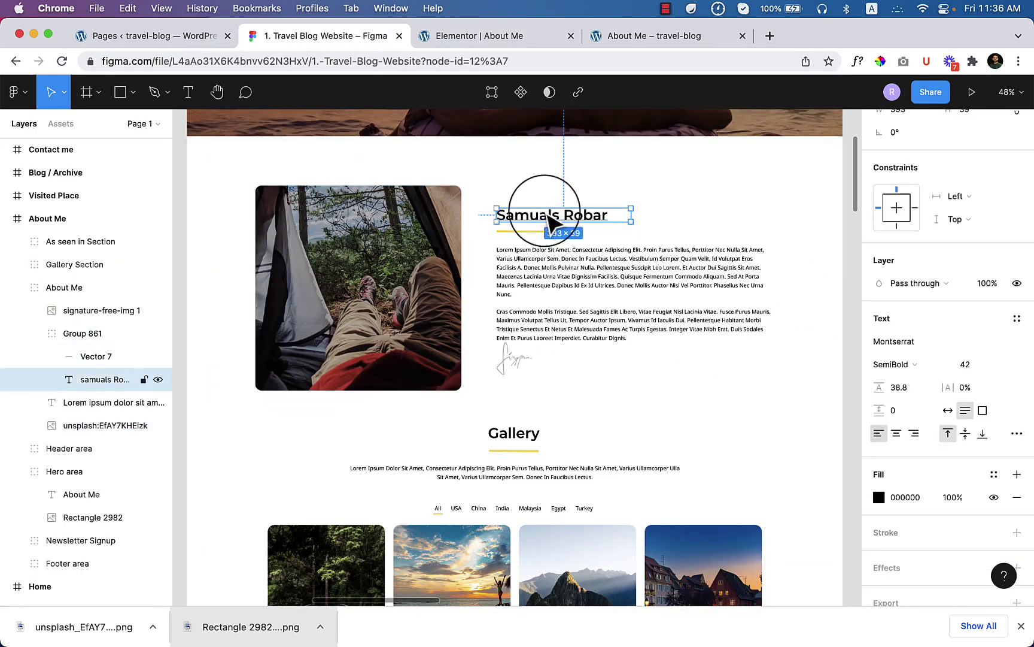
pyautogui.press('super+c')
pyautogui.click(479, 36)
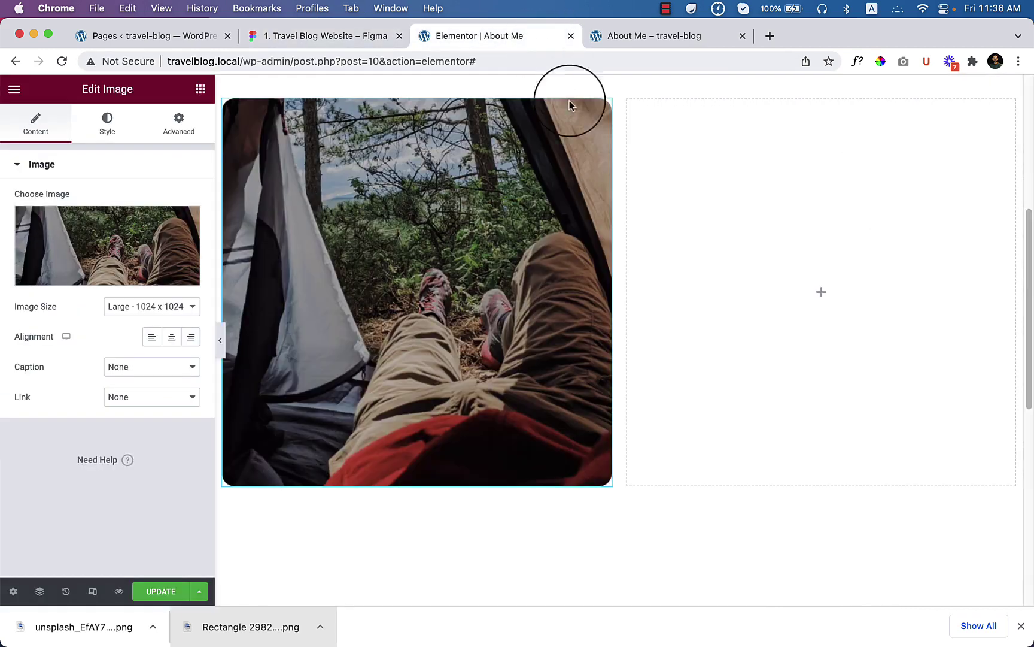
pyautogui.click(854, 286)
pyautogui.moveTo(159, 262); pyautogui.dragTo(808, 288)
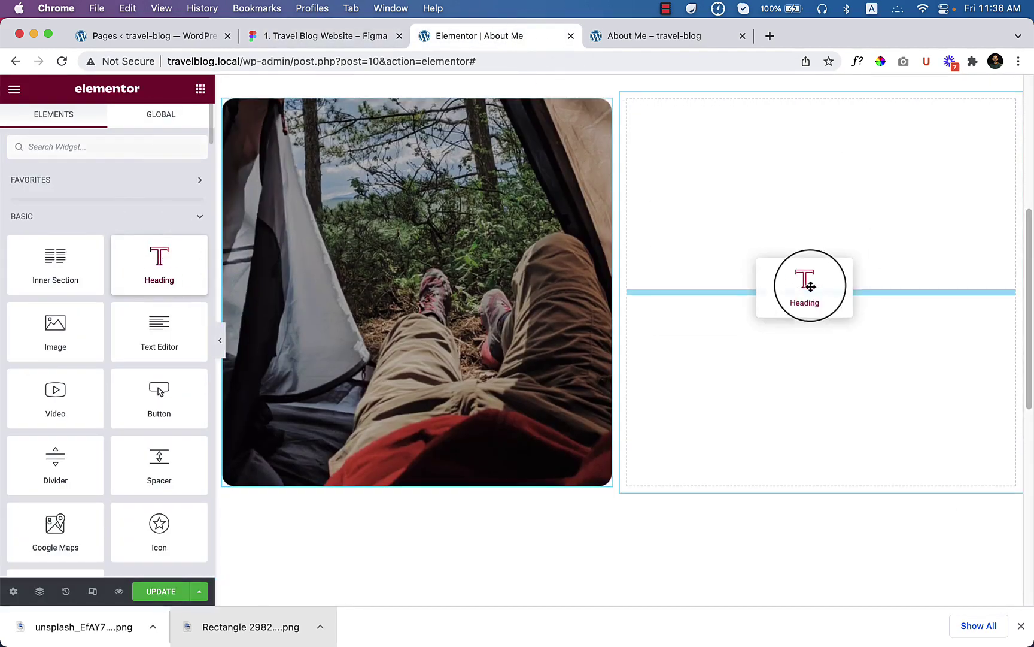
pyautogui.tripleClick(79, 226)
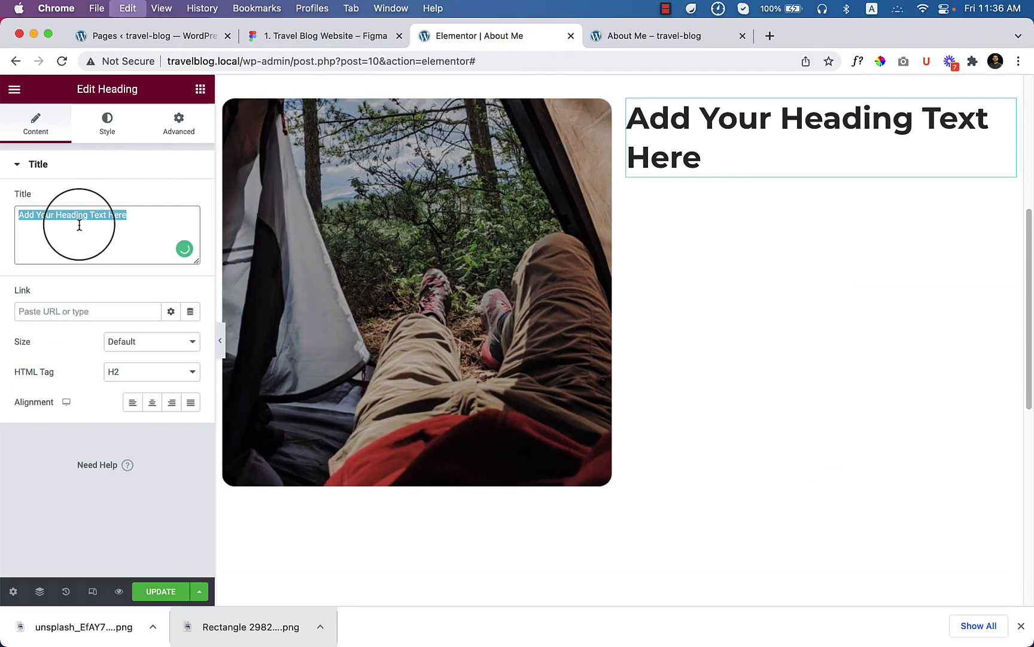
pyautogui.press('super+v')
# Paste the Figma bio into a Text Editor under the heading, breaking a paragraph at 'Quisque'
pyautogui.click(325, 36)
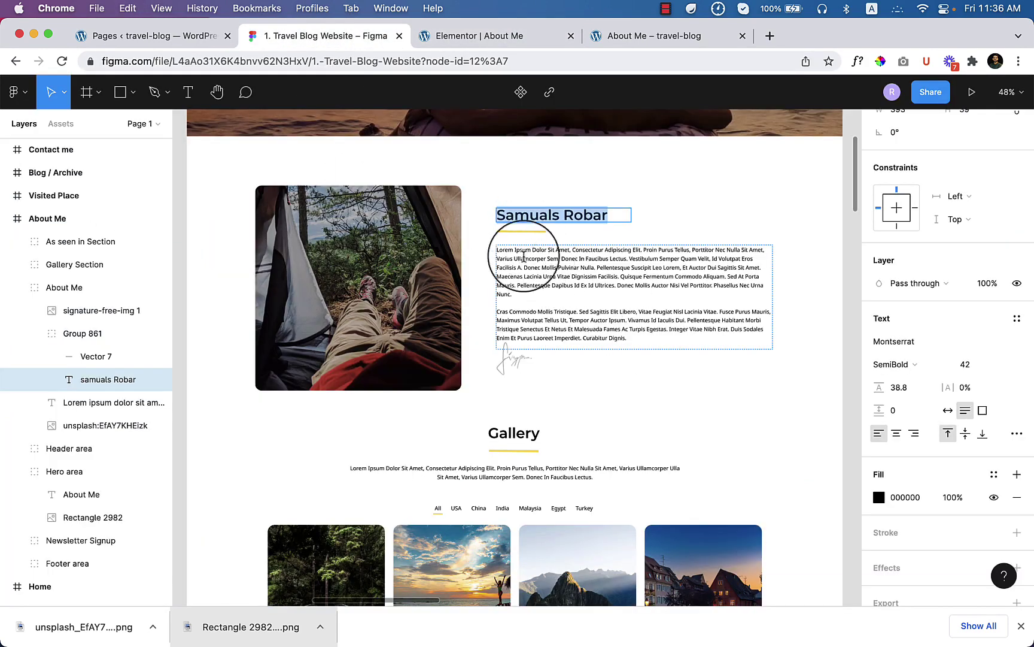
pyautogui.click(524, 257)
pyautogui.moveTo(633, 333); pyautogui.dragTo(497, 261)
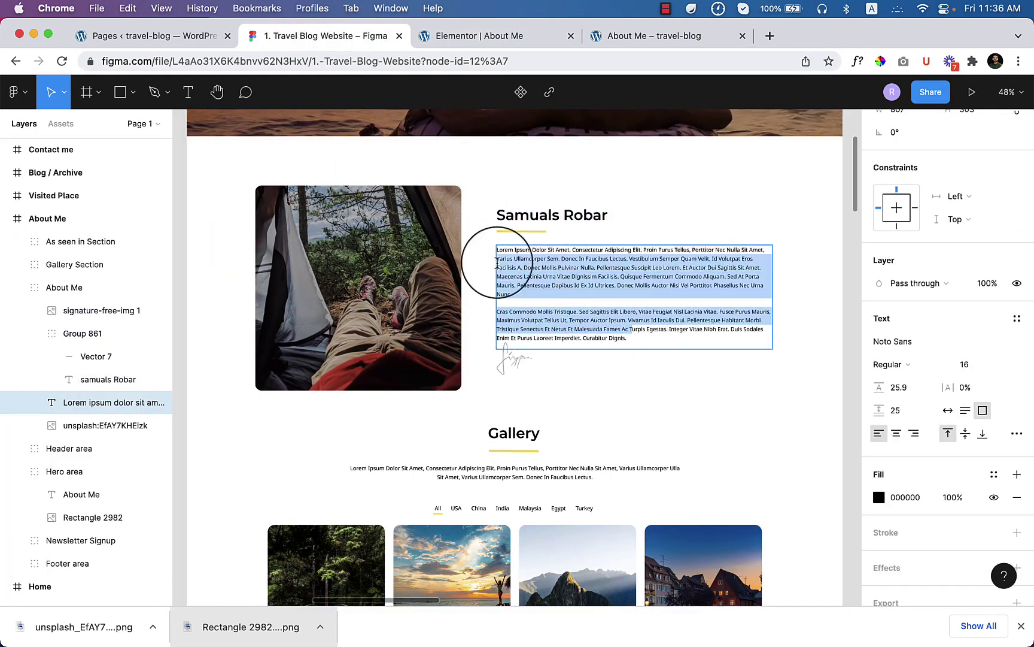
pyautogui.moveTo(629, 337); pyautogui.dragTo(495, 236)
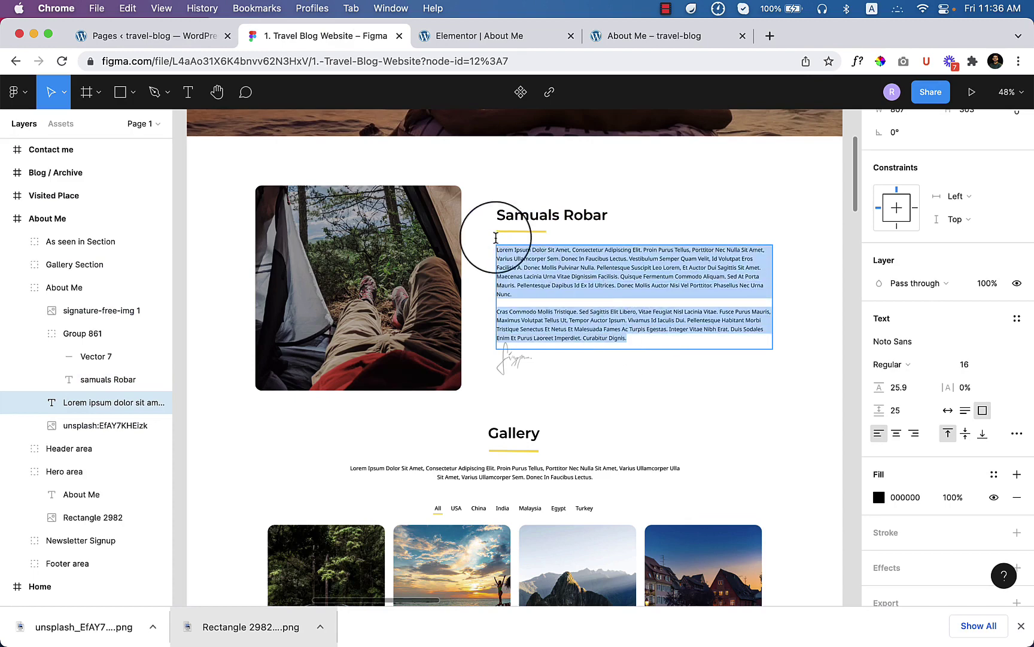
pyautogui.press('super+c')
pyautogui.click(479, 35)
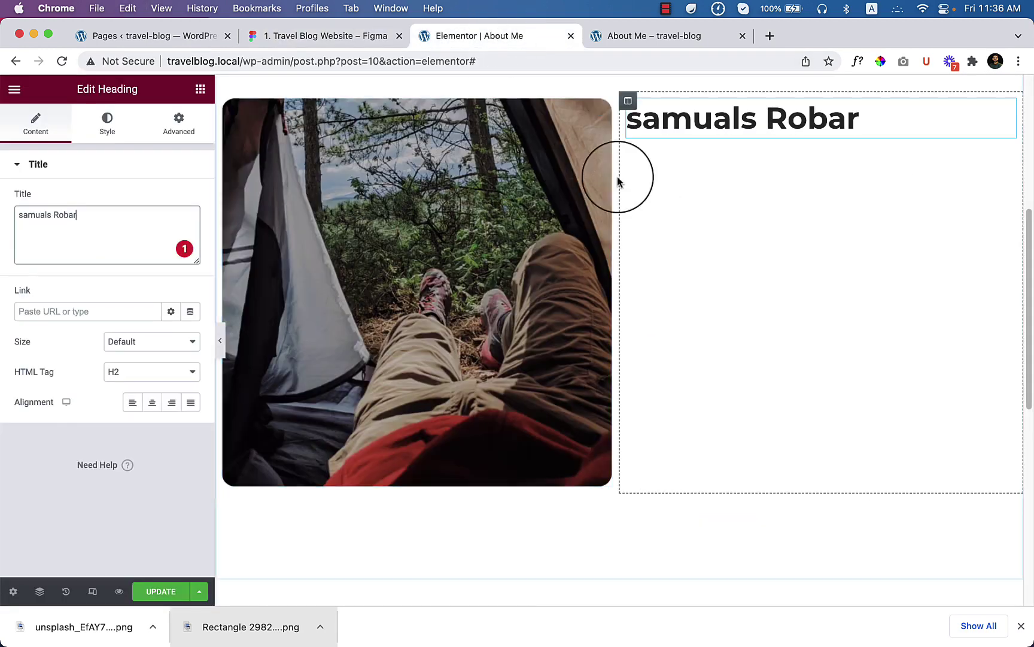
pyautogui.click(200, 88)
pyautogui.moveTo(158, 327); pyautogui.dragTo(701, 141)
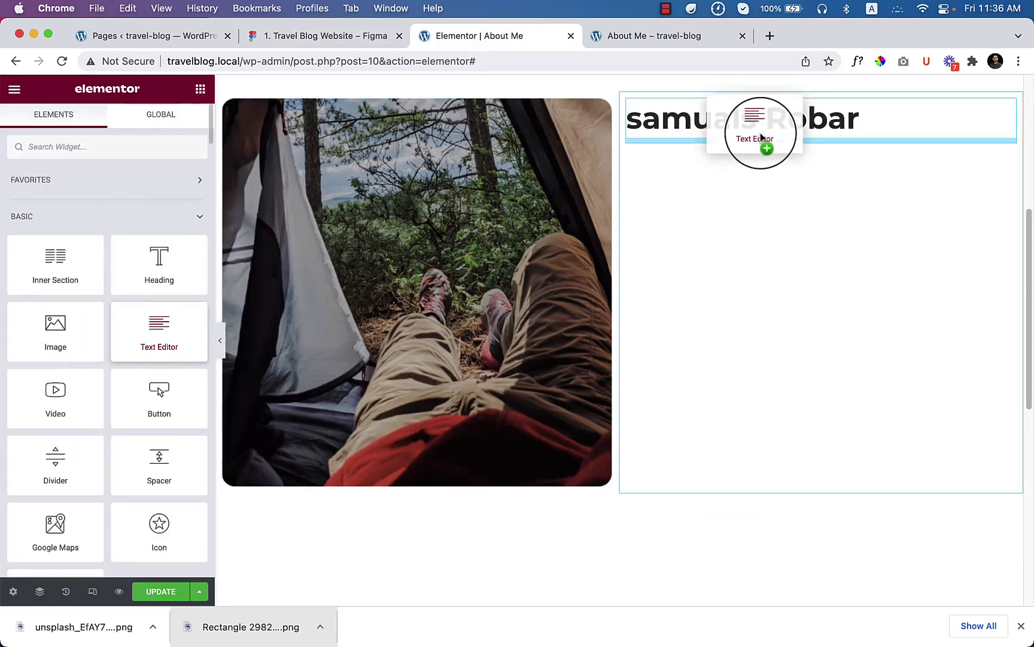
pyautogui.click(166, 206)
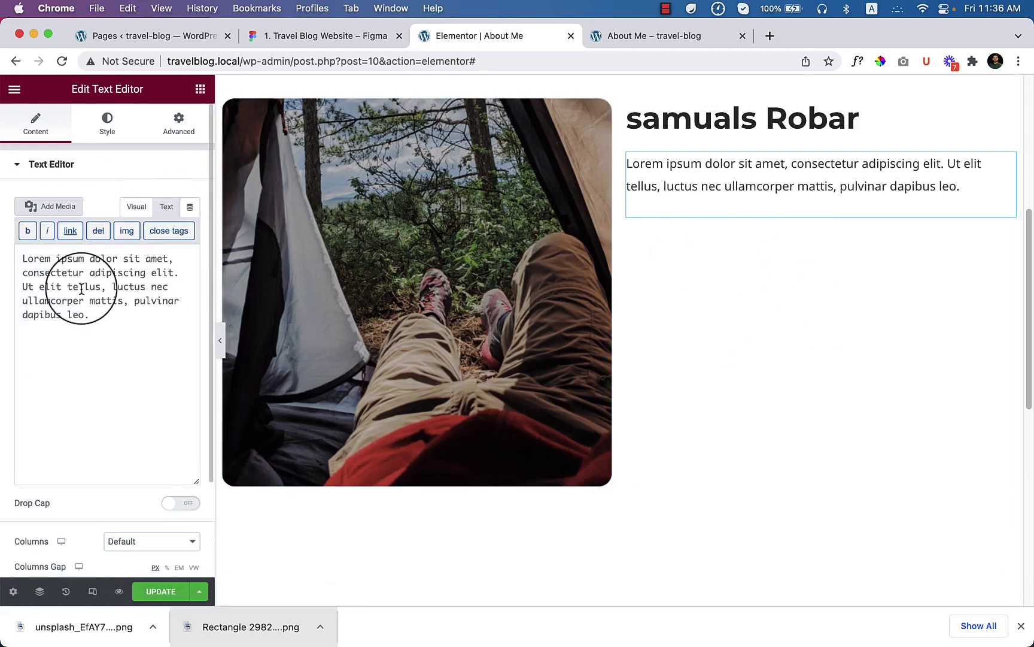
pyautogui.press('super+a')
pyautogui.press('super+v')
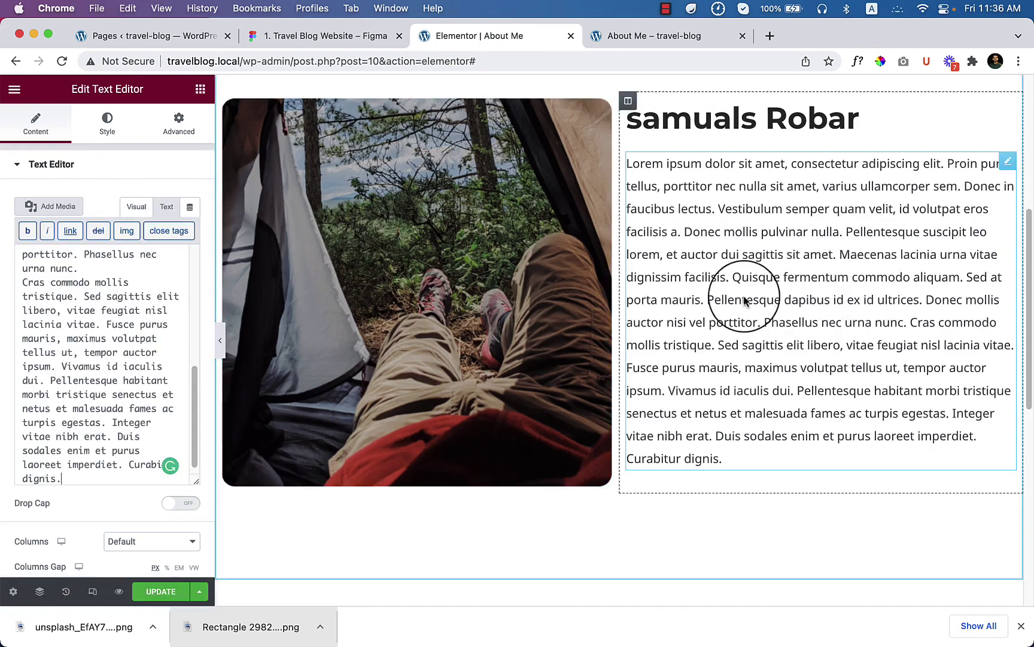
pyautogui.click(738, 279)
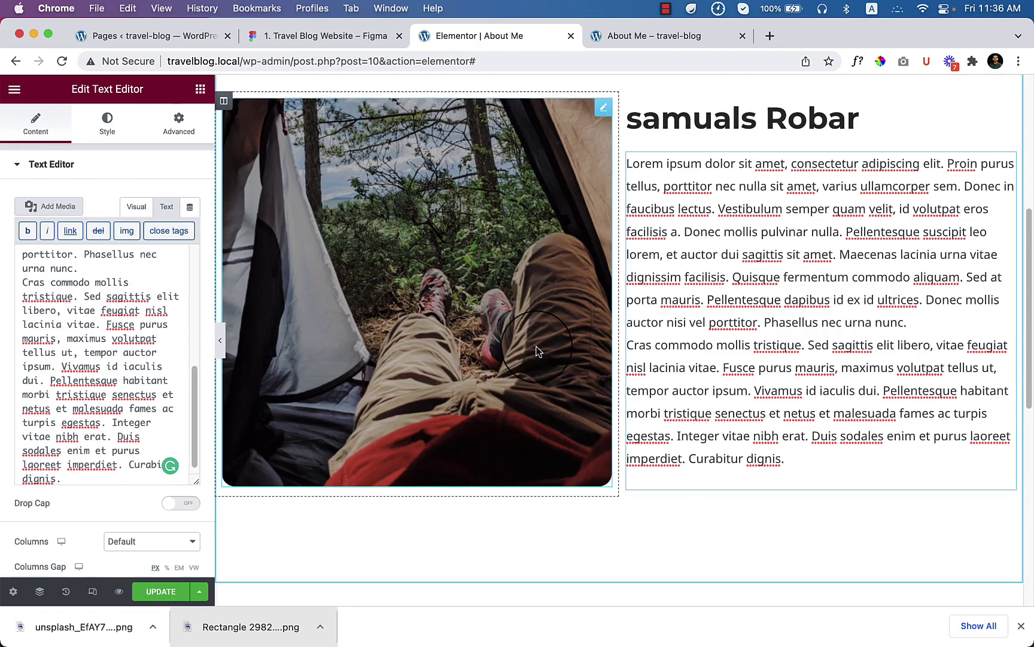
pyautogui.press('Return')
# Delete the heading's lowercase first letter so the name can be capitalized
pyautogui.click(628, 102)
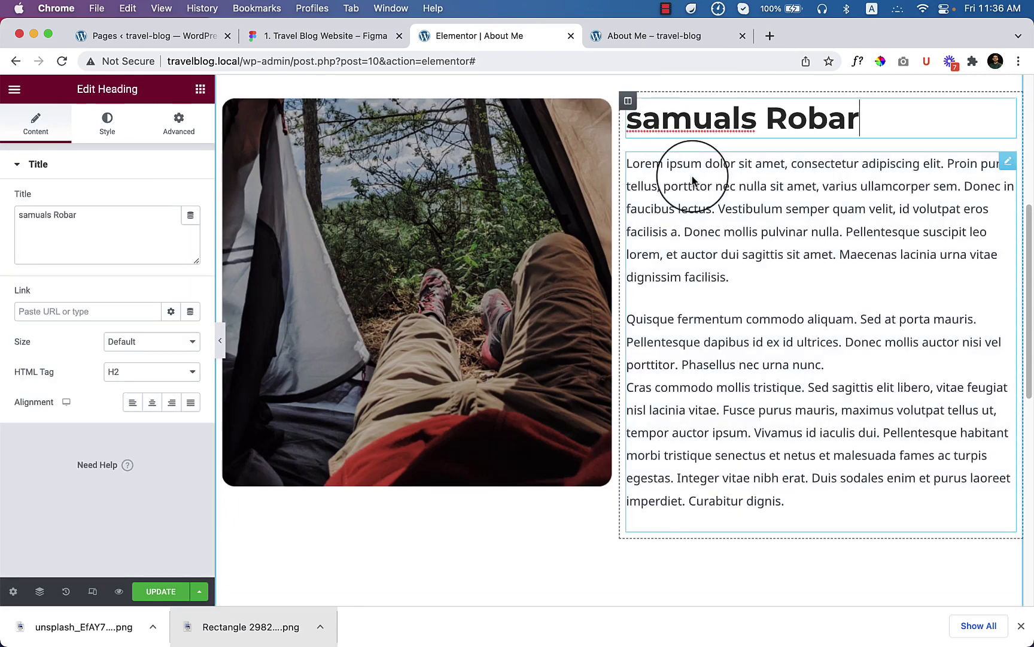
pyautogui.click(638, 118)
pyautogui.press('BackSpace')
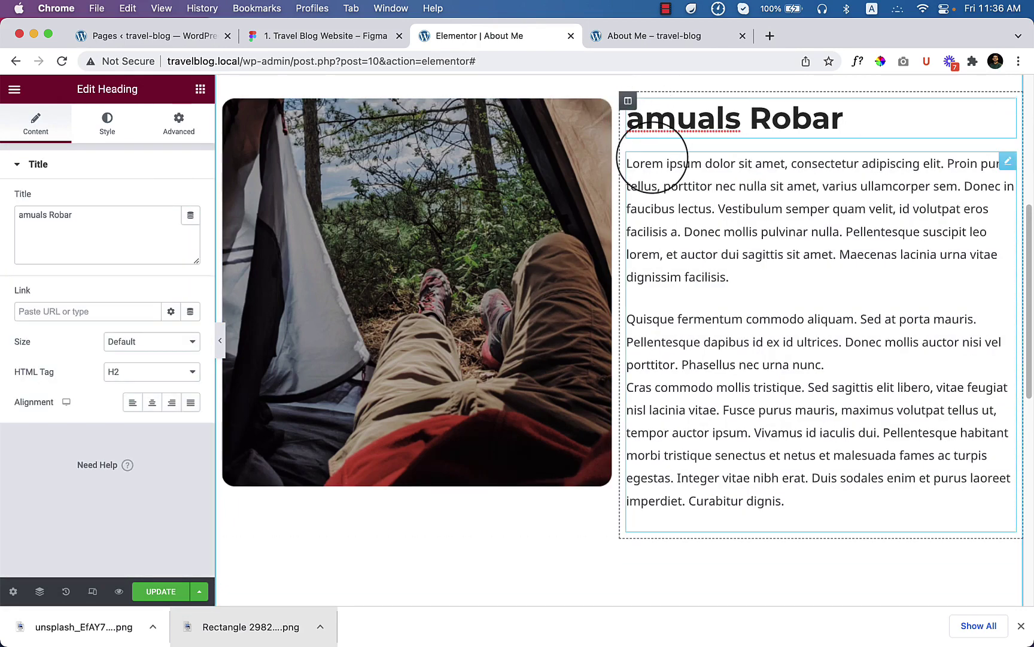
pyautogui.write('S')
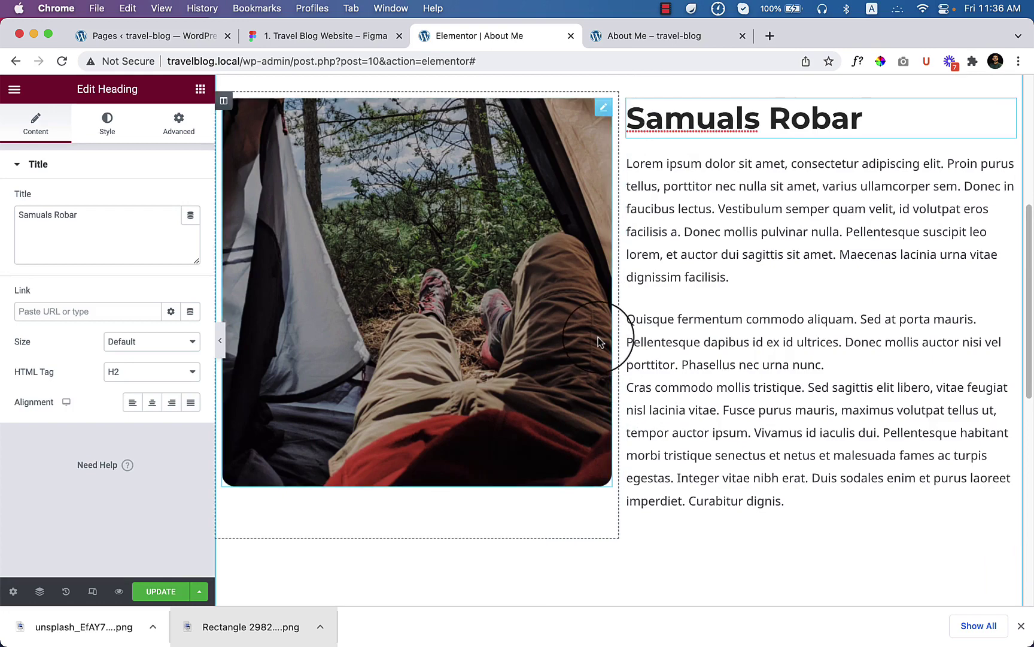
# Delete the bio text from 'Vivamus' to the end
pyautogui.click(221, 340)
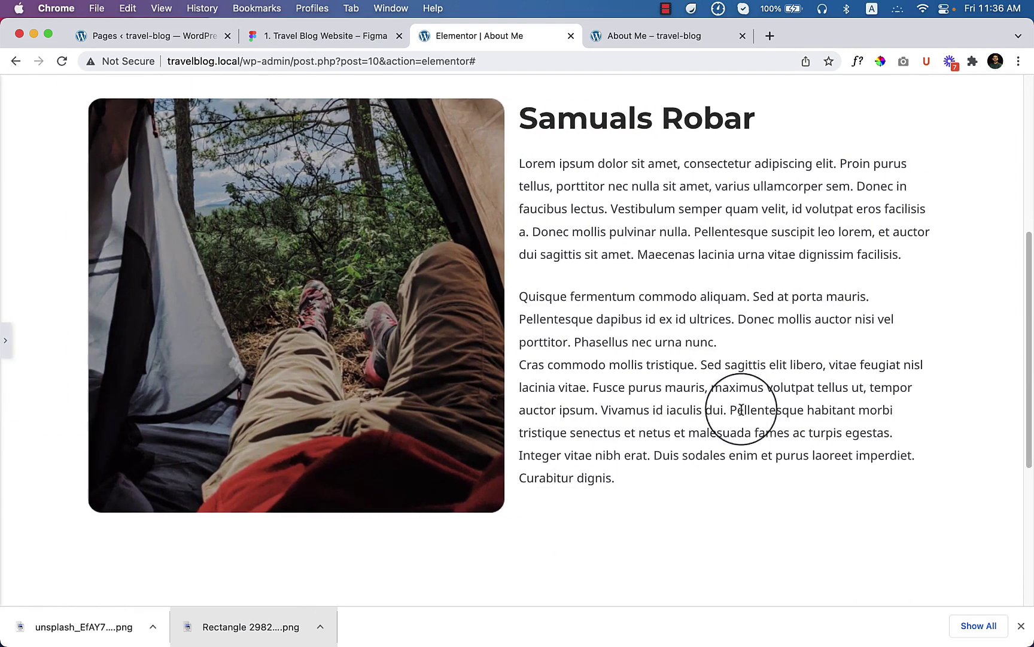
pyautogui.scroll(10, 689, 453)
pyautogui.scroll(-10, 690, 459)
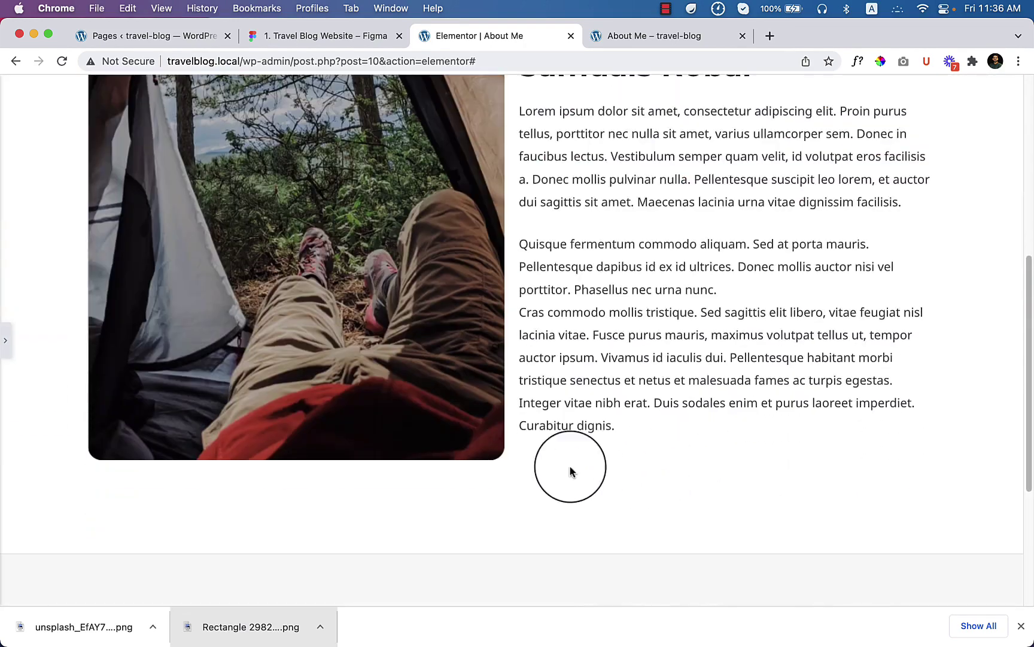
pyautogui.click(5, 330)
pyautogui.click(764, 389)
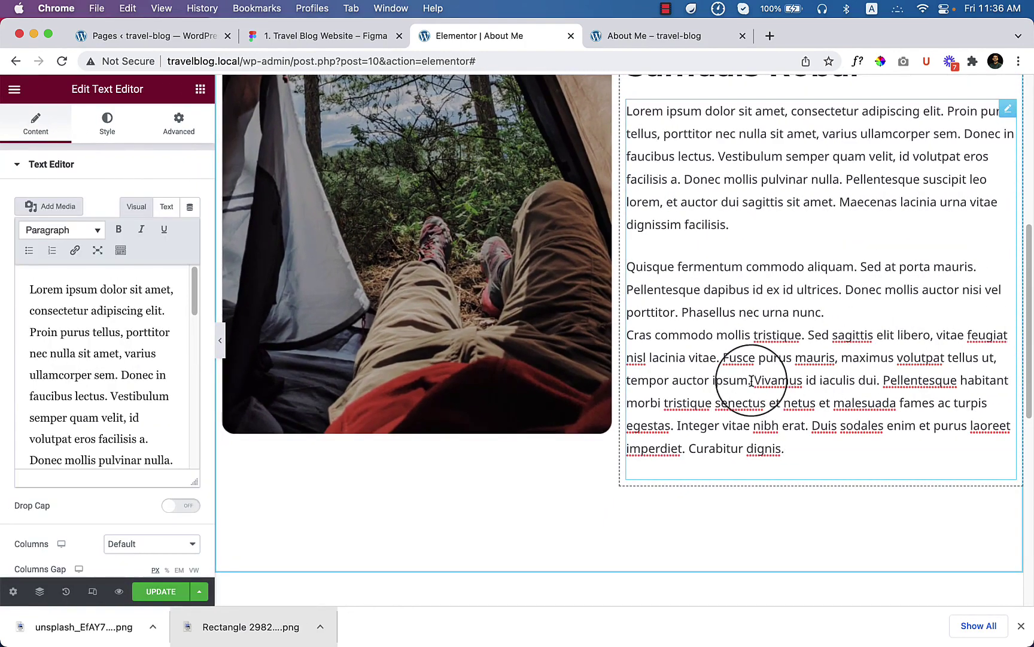
pyautogui.moveTo(748, 379); pyautogui.dragTo(806, 458)
pyautogui.press('BackSpace')
# Join the 'Quisque' paragraph onto the first bio paragraph
pyautogui.click(709, 478)
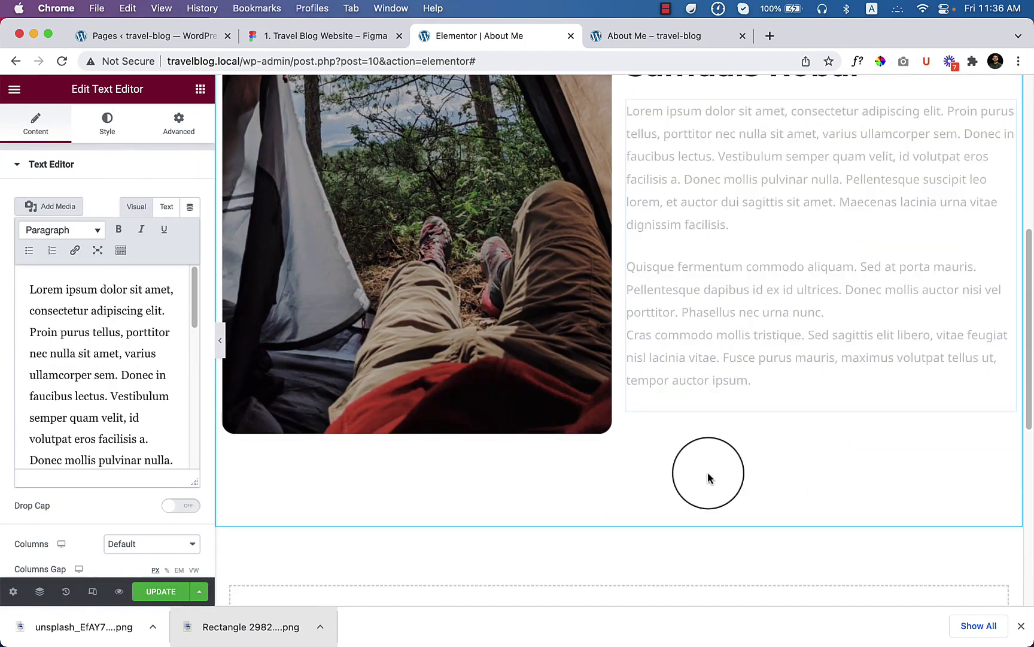
pyautogui.click(833, 313)
pyautogui.press('Return')
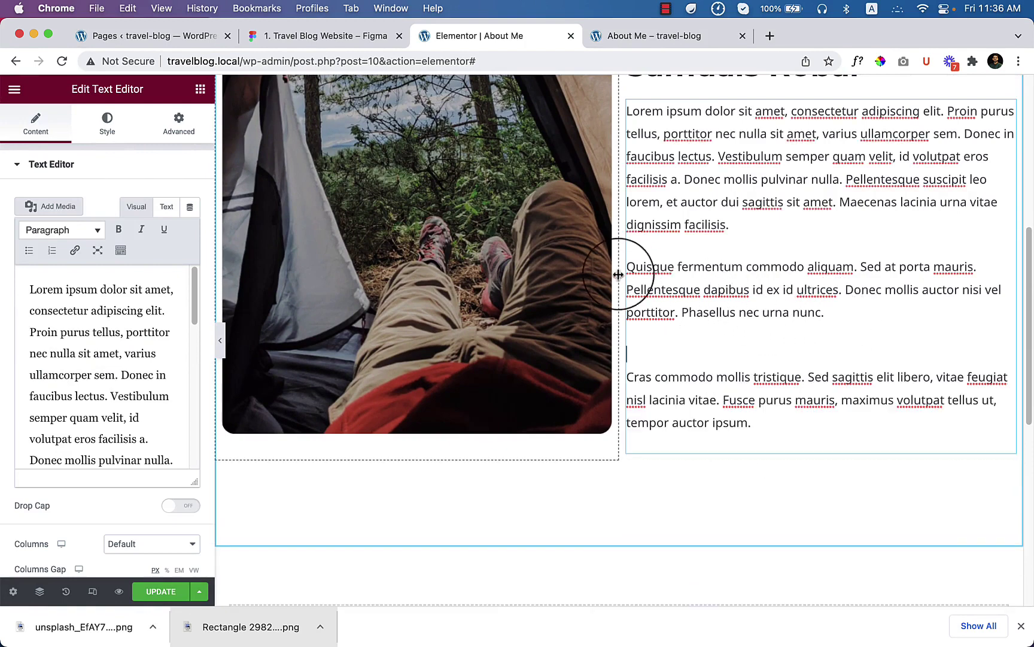
pyautogui.click(627, 267)
pyautogui.press('BackSpace')
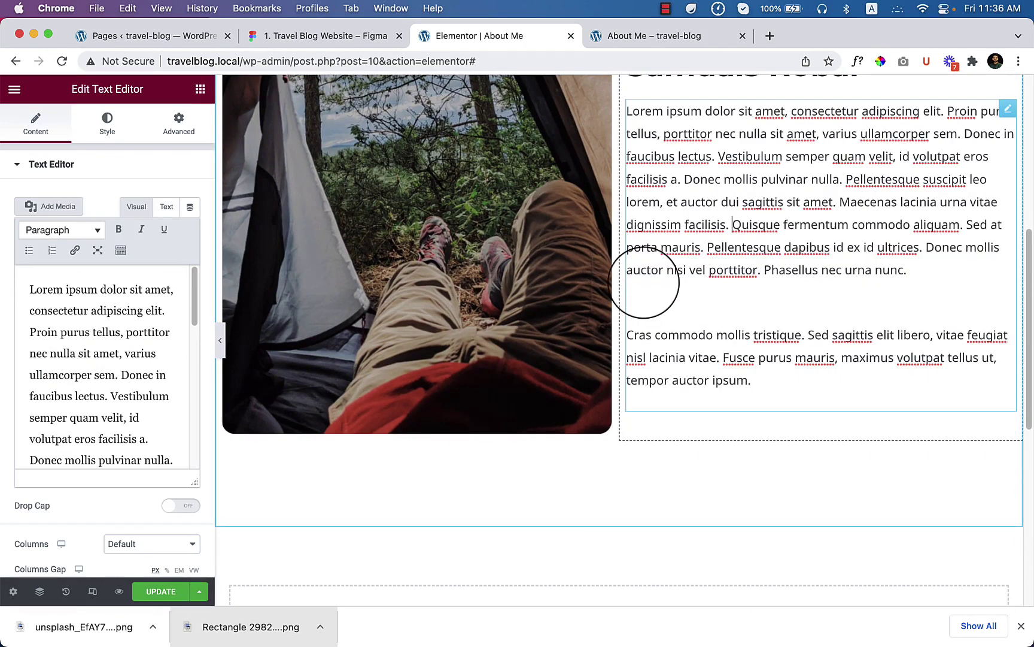
pyautogui.scroll(5, 562, 323)
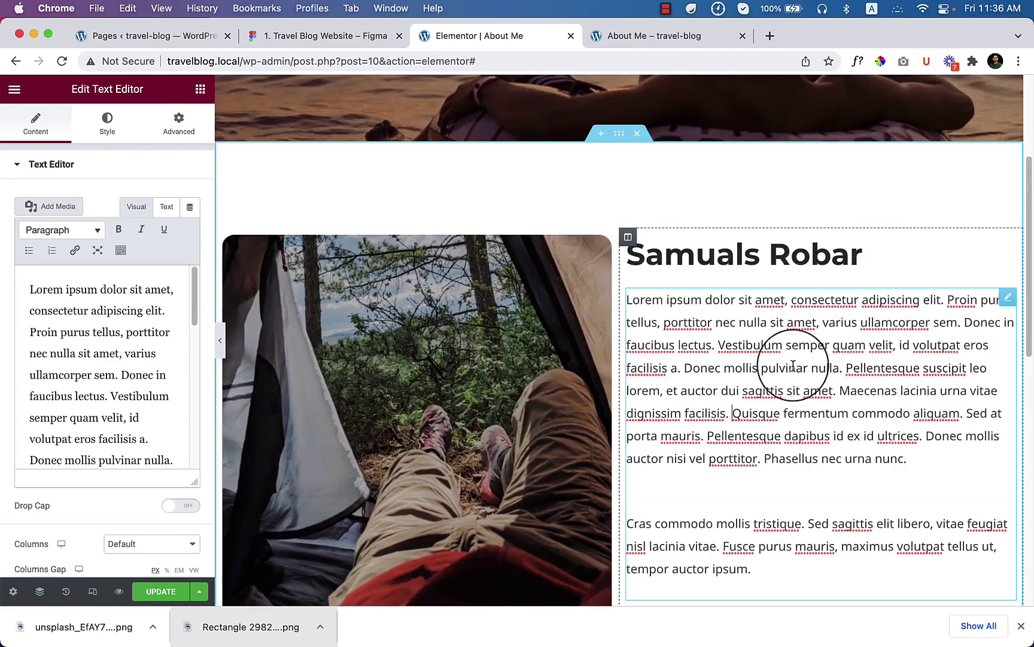
pyautogui.click(201, 89)
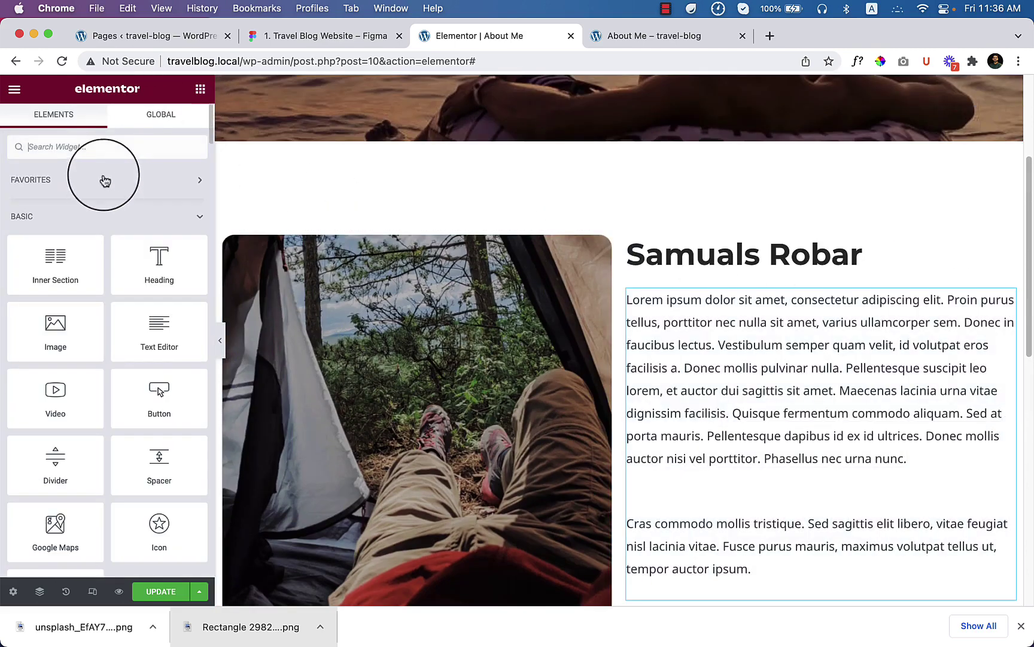
pyautogui.click(109, 149)
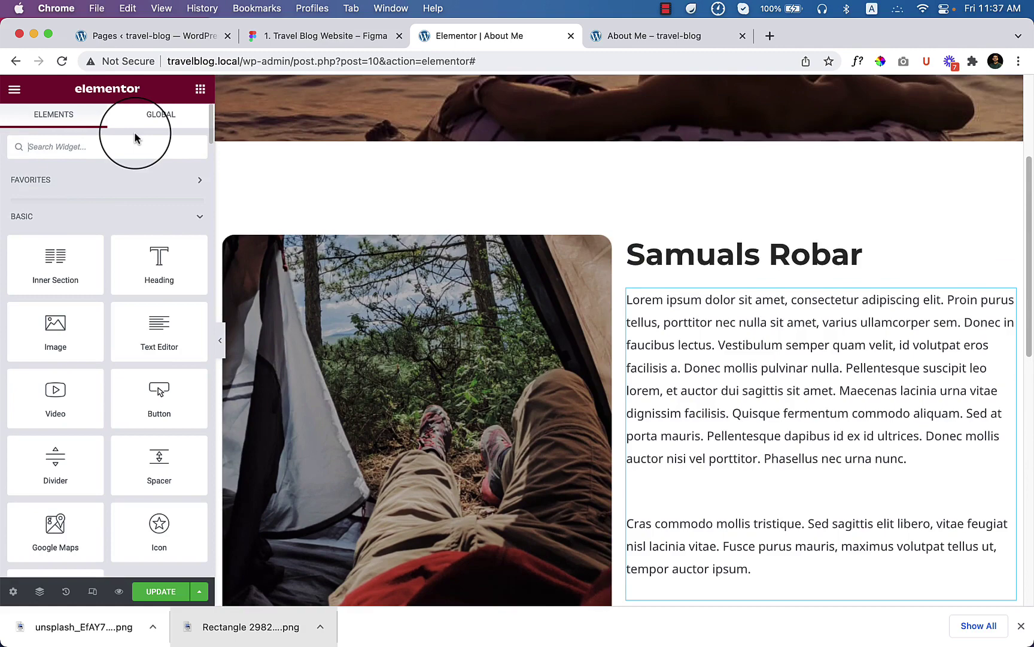
pyautogui.write('bor')
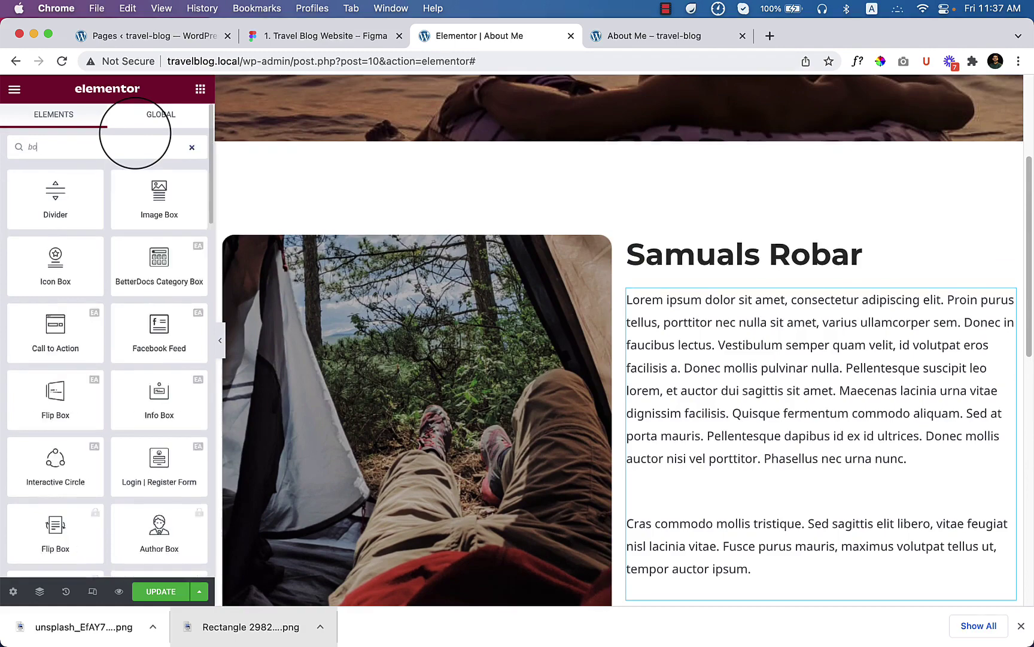
pyautogui.moveTo(55, 198)
pyautogui.mouseDown()
pyautogui.moveTo(722, 260)
pyautogui.moveTo(722, 275)
pyautogui.mouseUp()
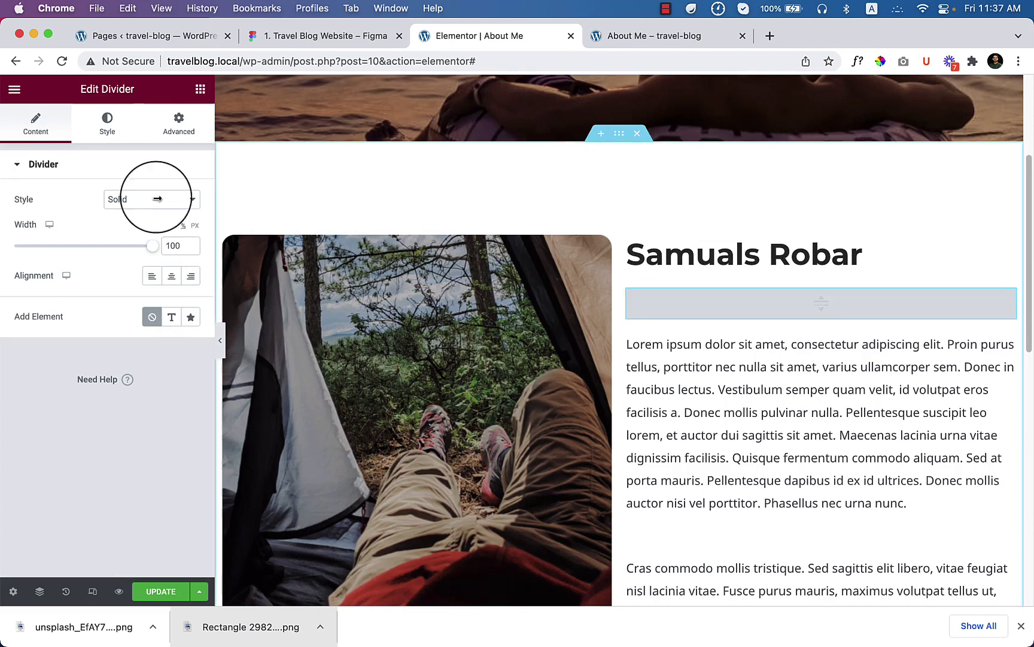
pyautogui.moveTo(154, 246); pyautogui.dragTo(80, 246)
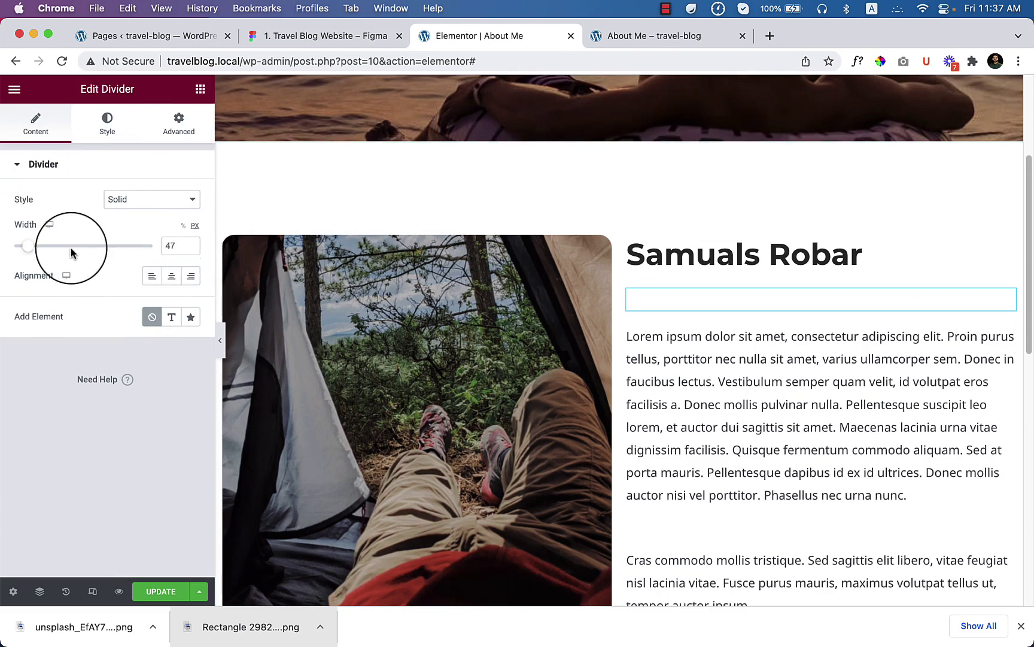
pyautogui.moveTo(32, 246); pyautogui.dragTo(42, 247)
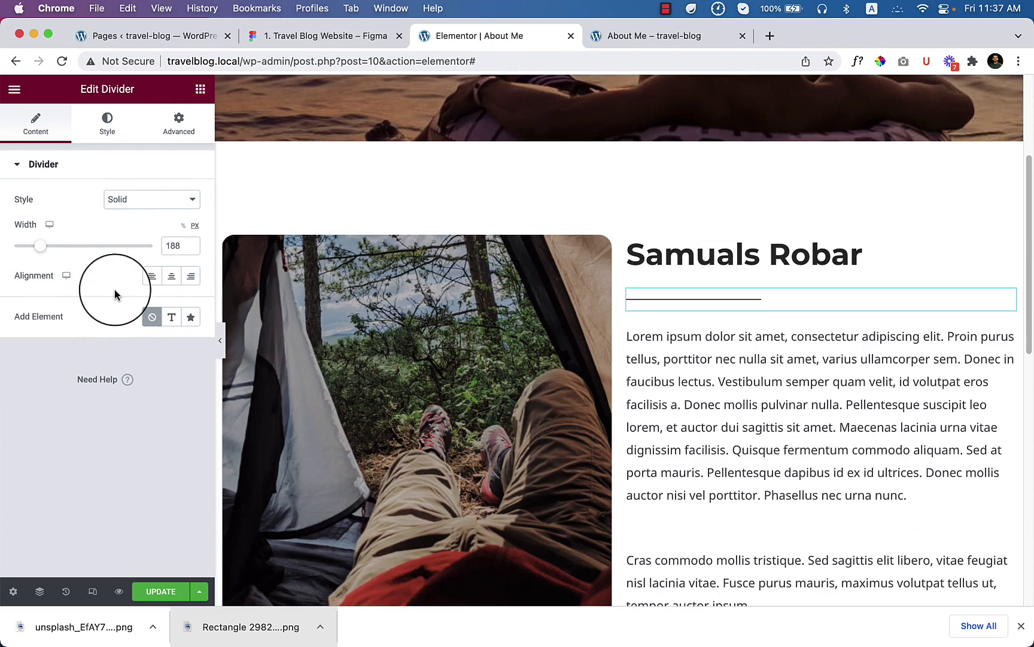
pyautogui.moveTo(42, 246); pyautogui.dragTo(37, 247)
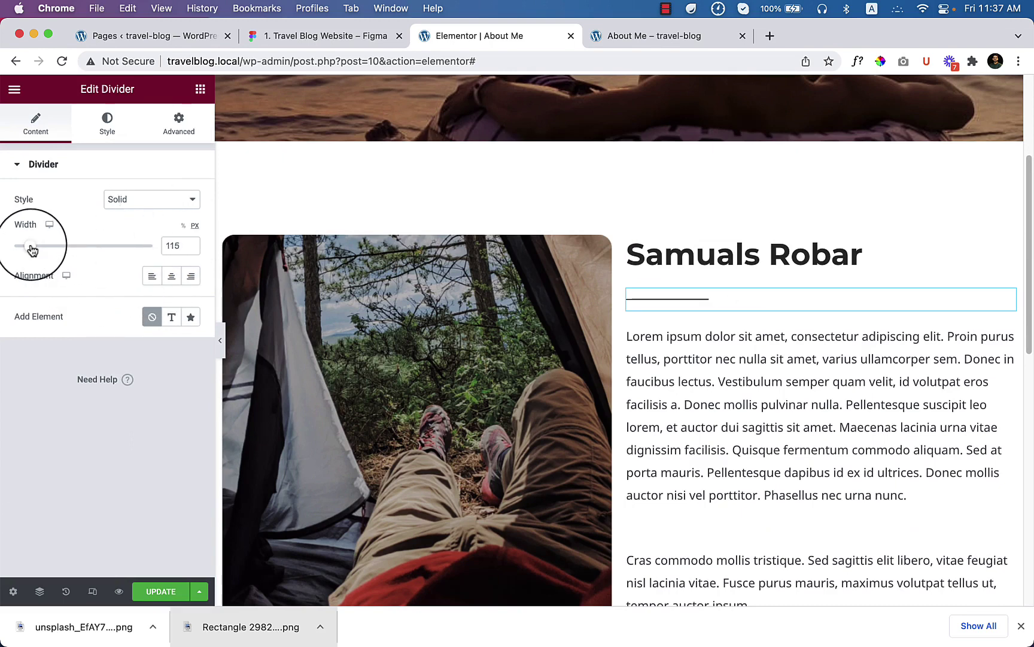
# Style the divider with Theme Color 1 yellow, weight 5 and gap 2
pyautogui.click(106, 123)
pyautogui.click(172, 199)
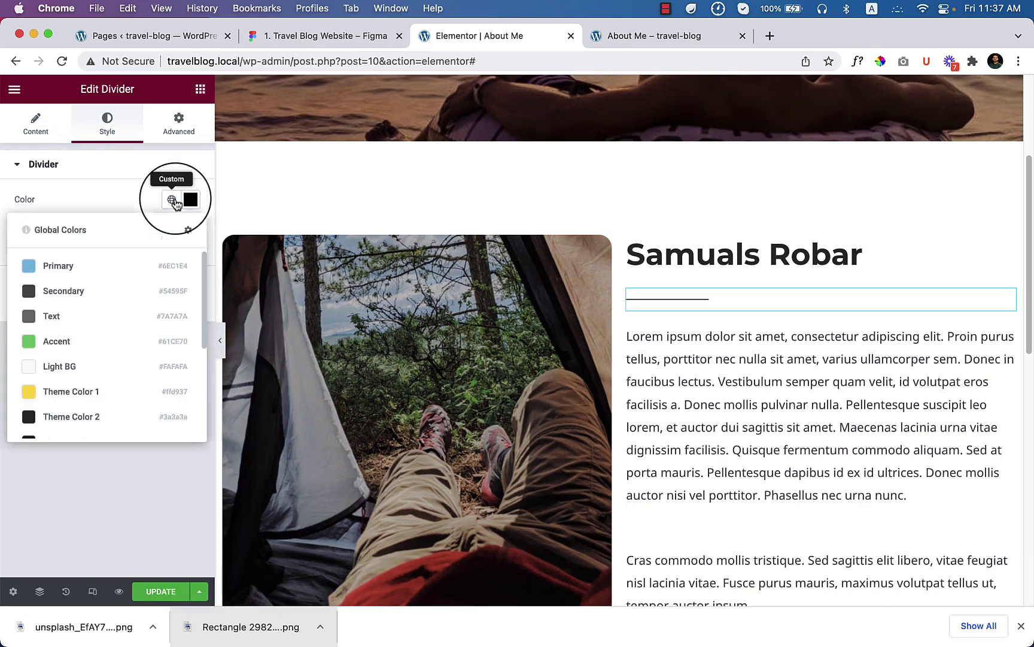
pyautogui.click(116, 396)
pyautogui.moveTo(26, 247); pyautogui.dragTo(80, 246)
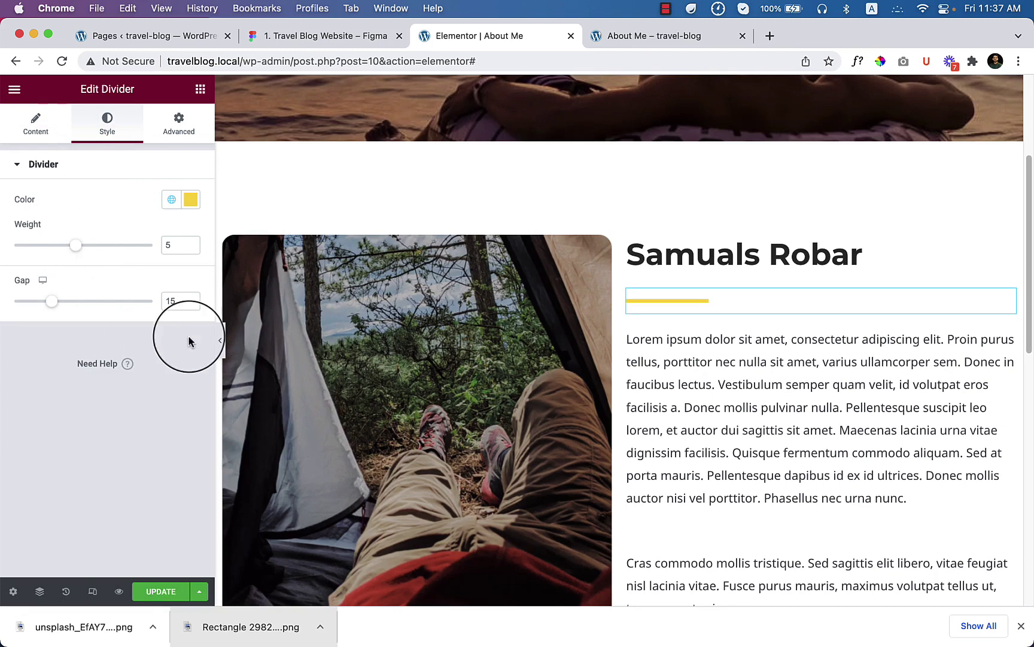
pyautogui.moveTo(50, 301); pyautogui.dragTo(4, 305)
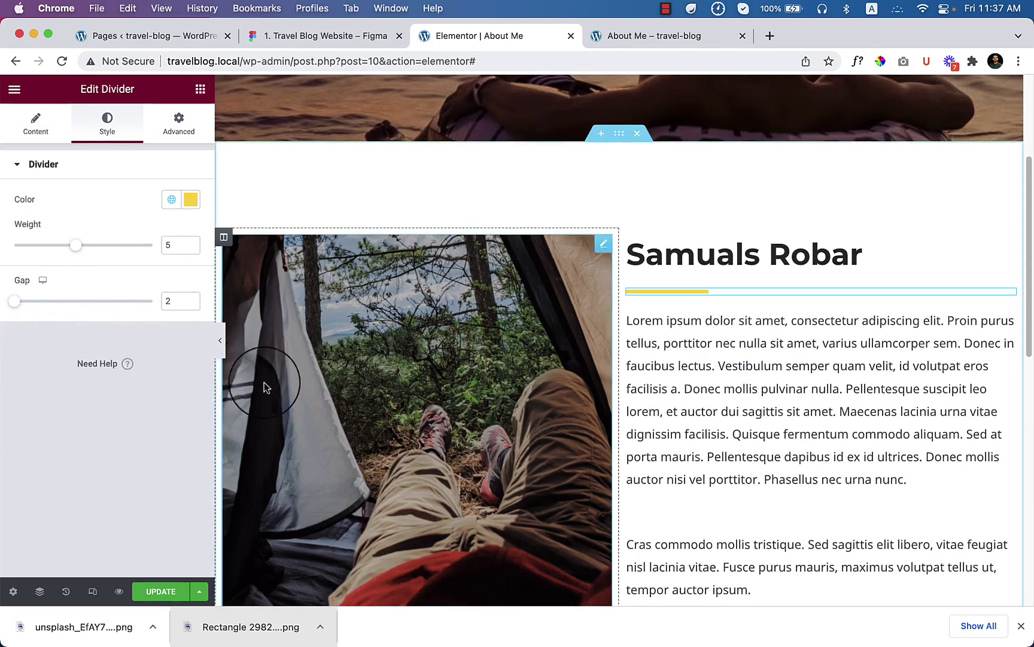
pyautogui.click(220, 340)
pyautogui.scroll(-10, 636, 380)
pyautogui.scroll(10, 637, 380)
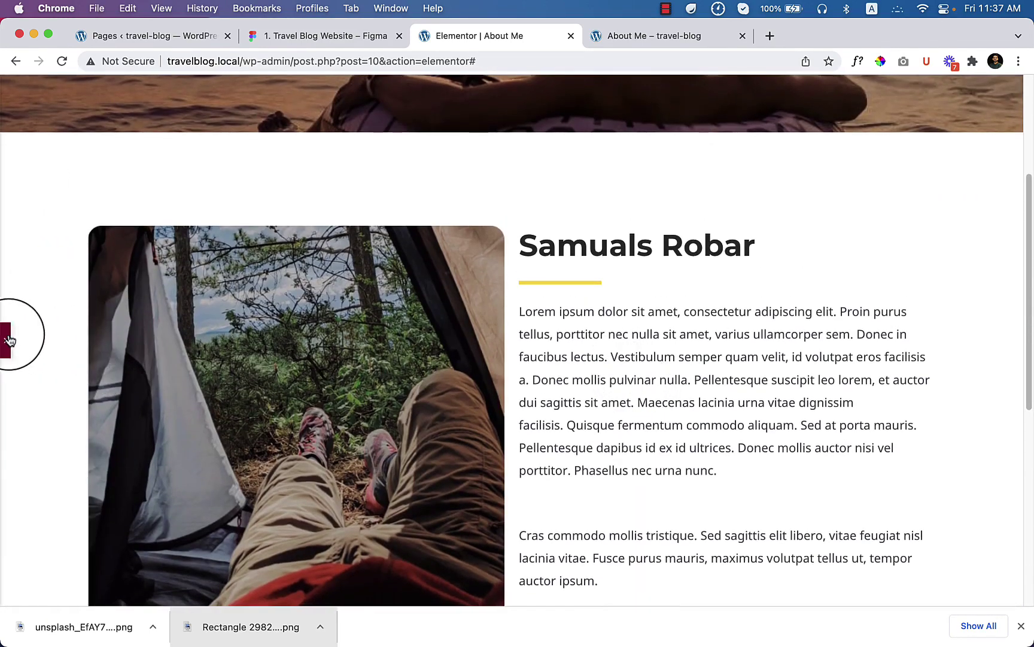
# Delete the bio sentences from 'Quisque' through 'urna nunc.'
pyautogui.click(10, 340)
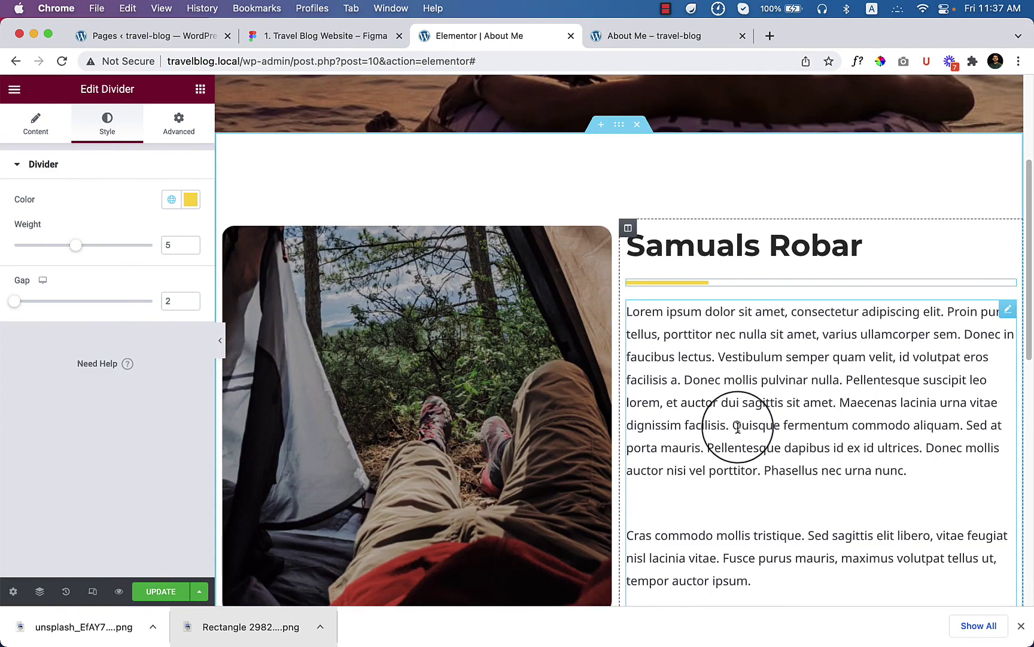
pyautogui.moveTo(738, 427); pyautogui.dragTo(950, 483)
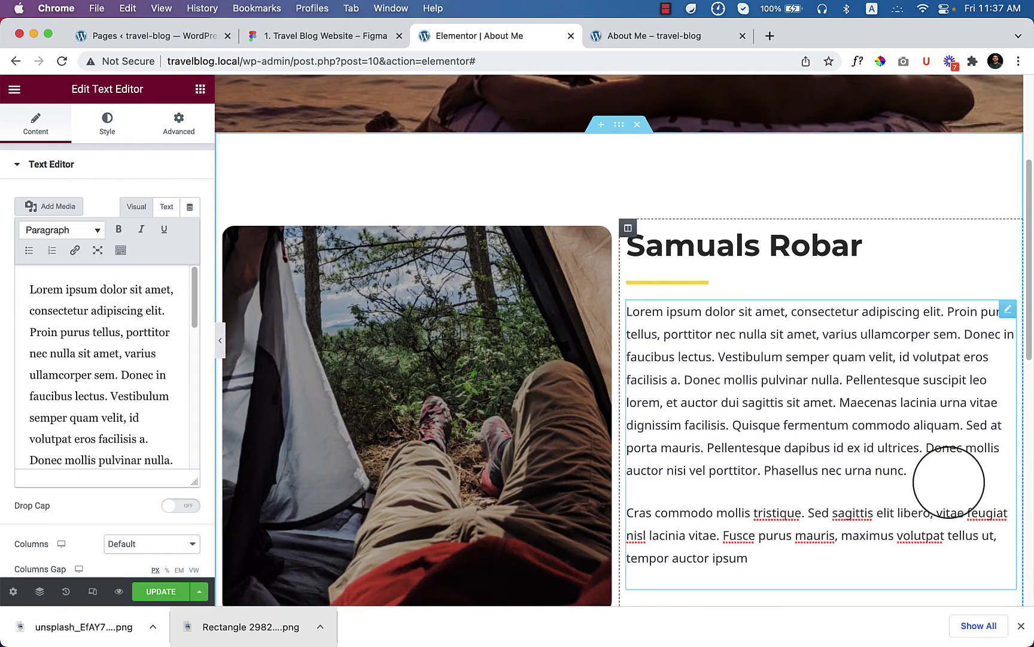
pyautogui.moveTo(733, 425); pyautogui.dragTo(910, 471)
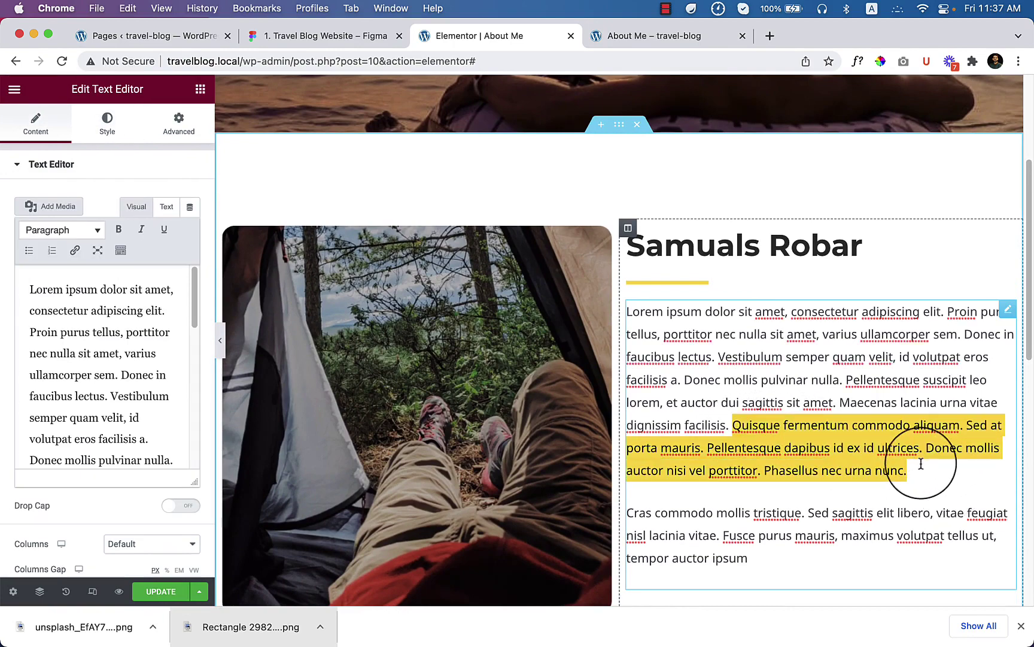
pyautogui.press('BackSpace')
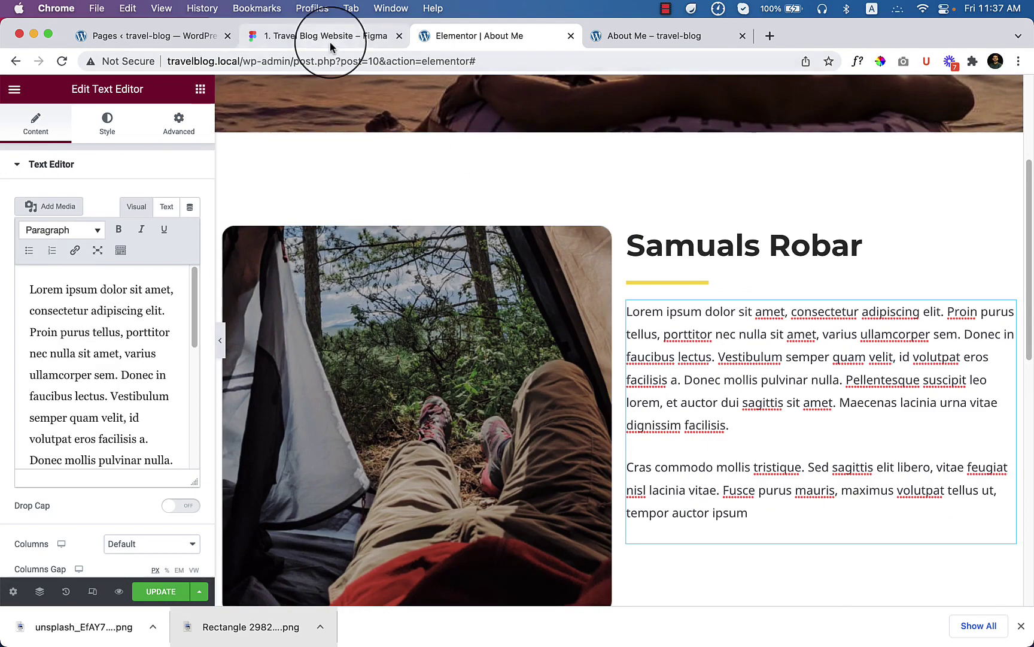
# Check Figma, then drag the column divider left to narrow the tent photo column
pyautogui.click(316, 36)
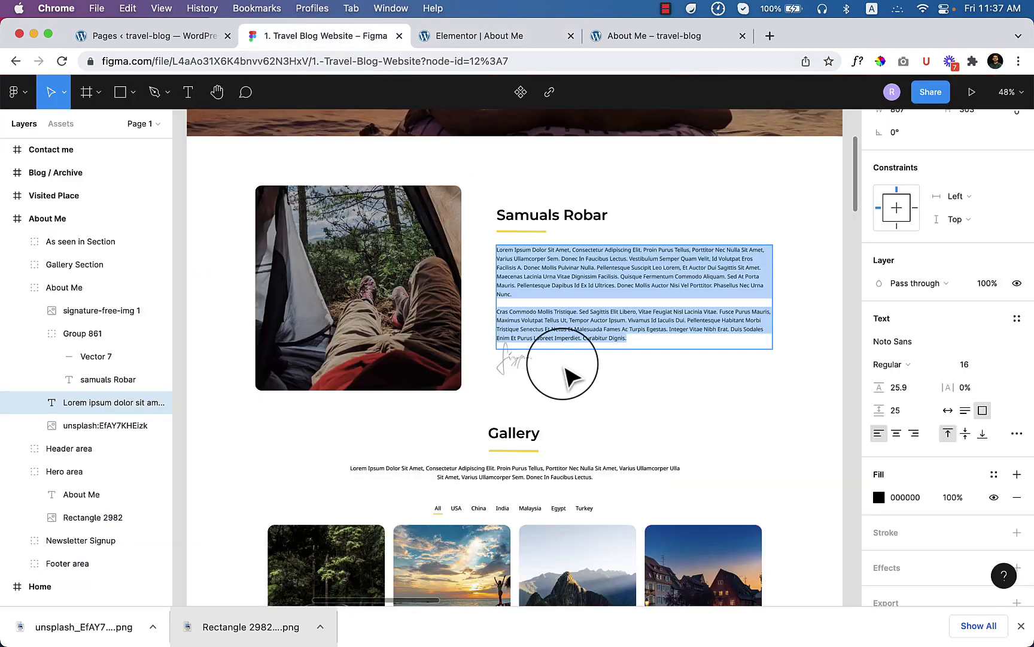
pyautogui.click(479, 36)
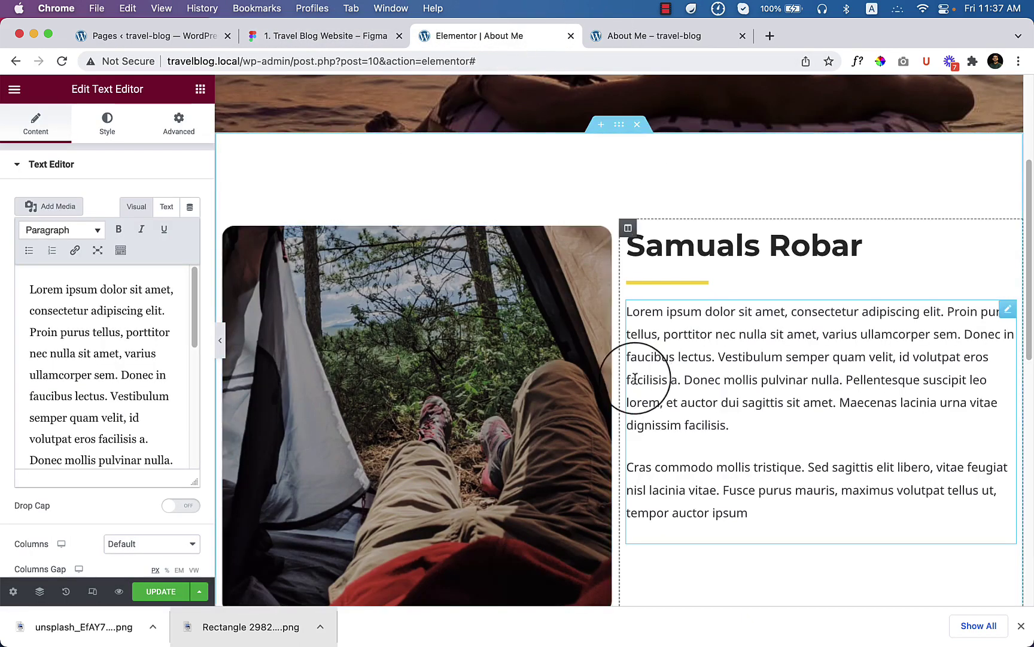
pyautogui.moveTo(617, 379); pyautogui.dragTo(543, 379)
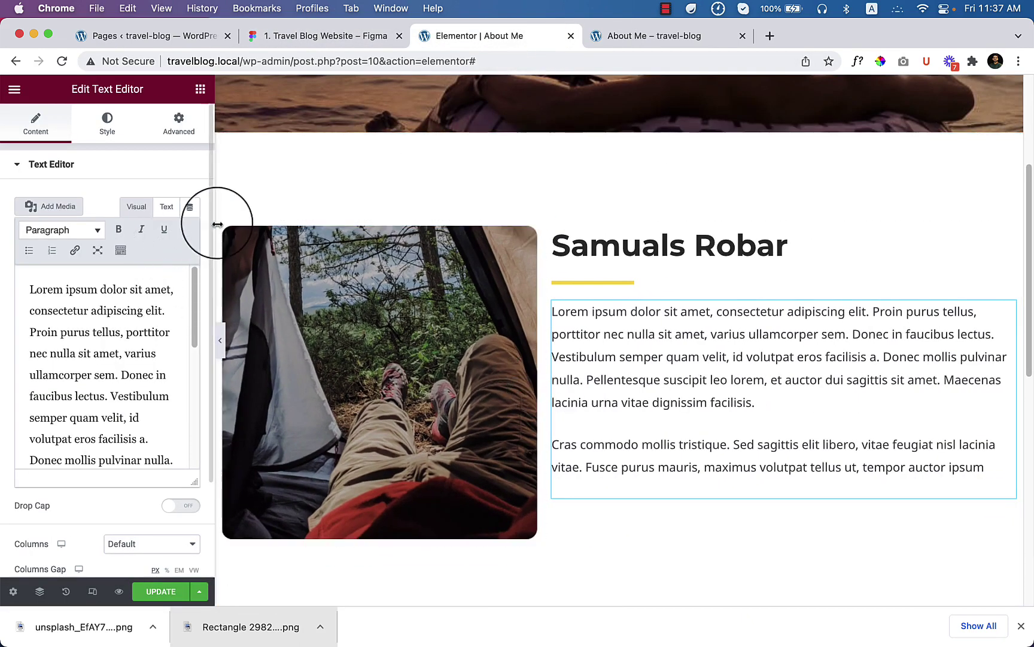
# Unlink the tent photo column's margins to set a 40 px right margin
pyautogui.click(223, 229)
pyautogui.click(179, 123)
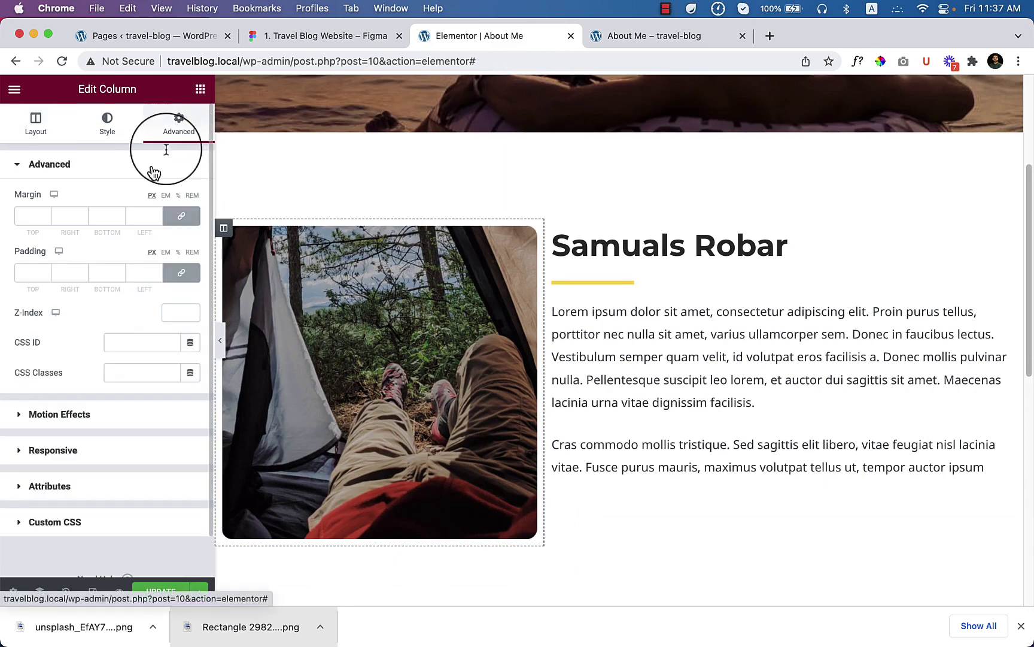
pyautogui.click(181, 216)
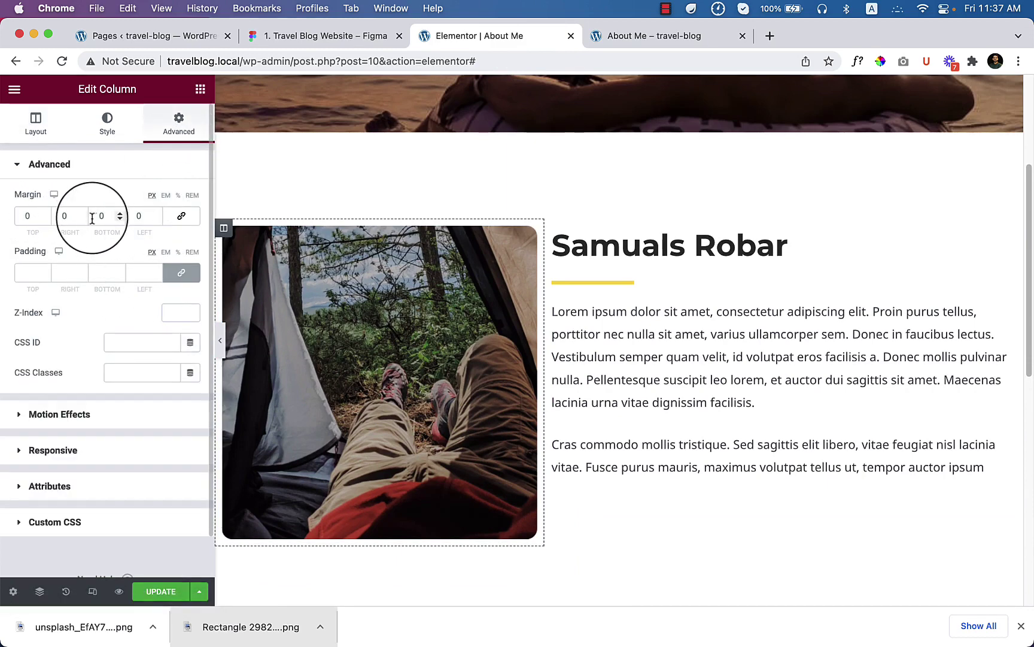
pyautogui.write('40')
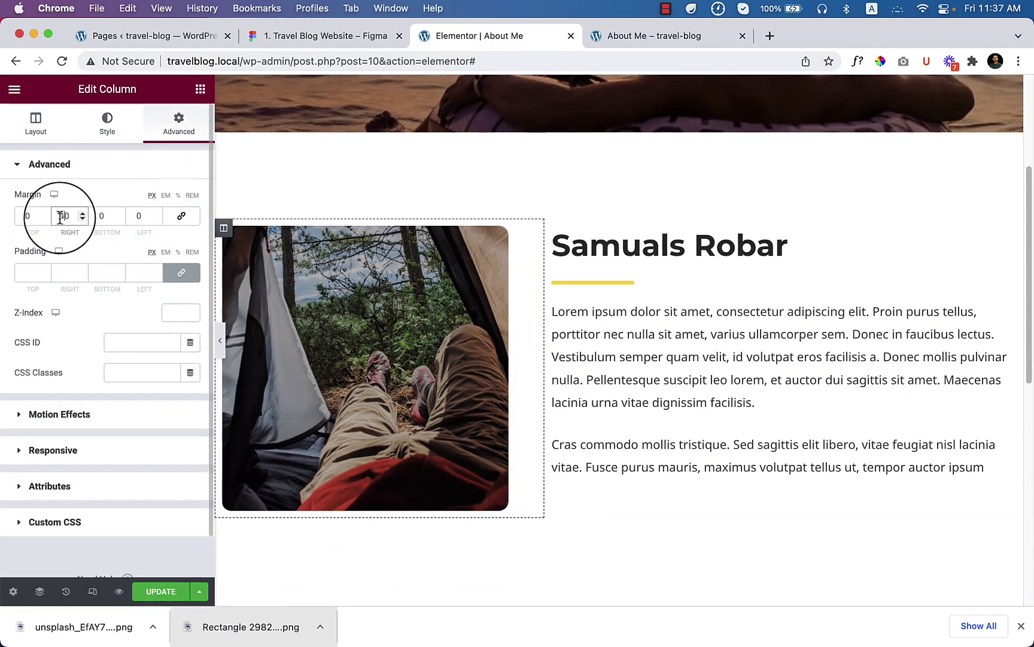
pyautogui.moveTo(213, 340); pyautogui.dragTo(170, 340)
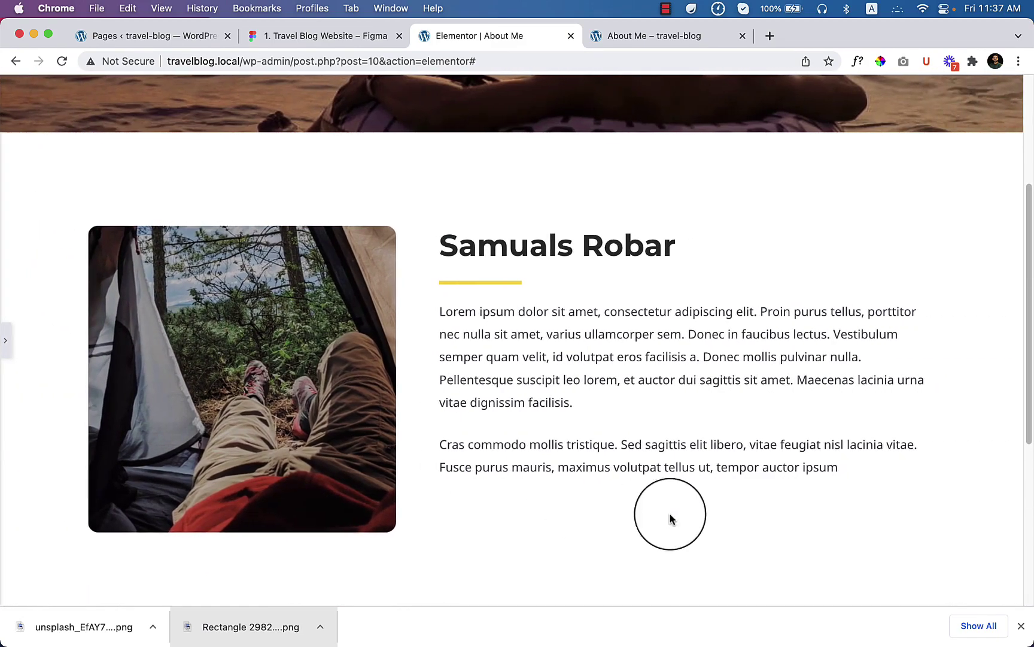
pyautogui.scroll(5, 615, 364)
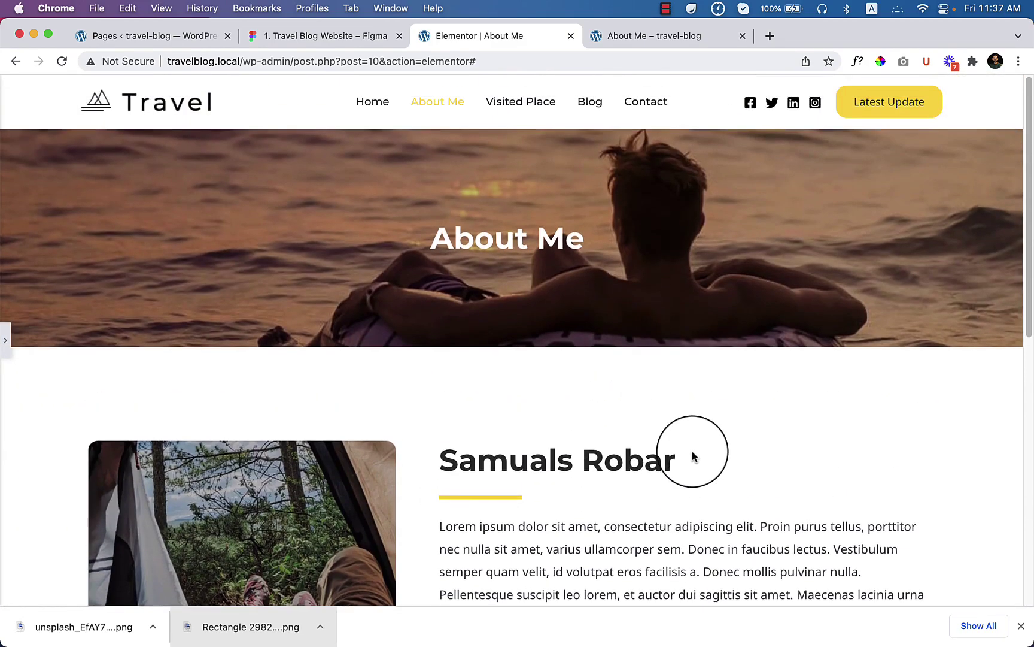
pyautogui.scroll(-10, 695, 453)
pyautogui.scroll(5, 693, 457)
pyautogui.scroll(1, 655, 421)
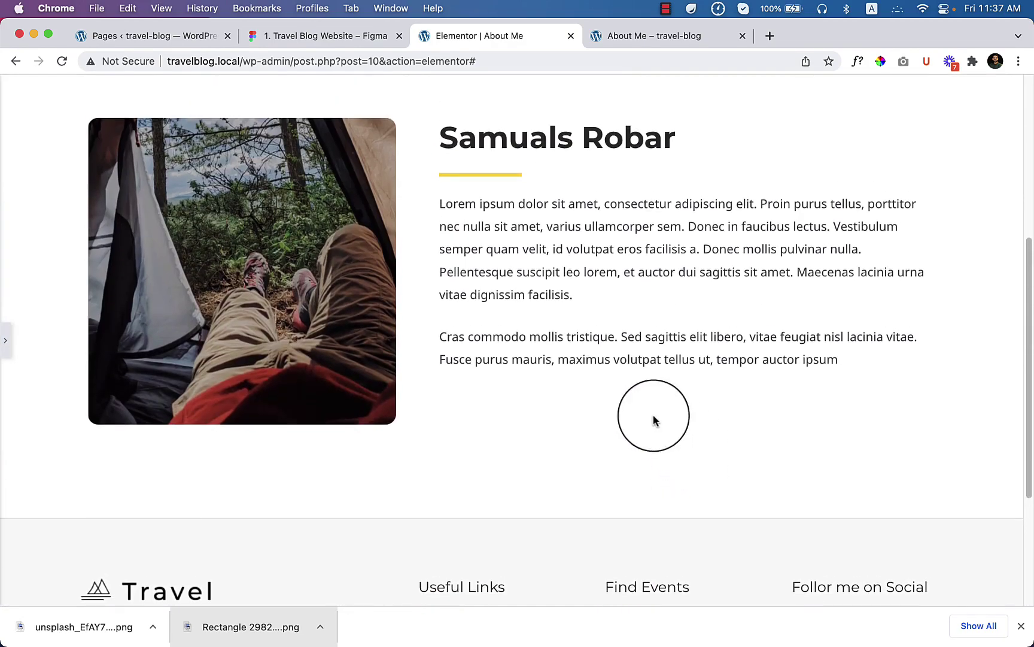
# Export the 'signature-free-img 1' layer from Figma as a PNG
pyautogui.click(353, 39)
pyautogui.click(514, 363)
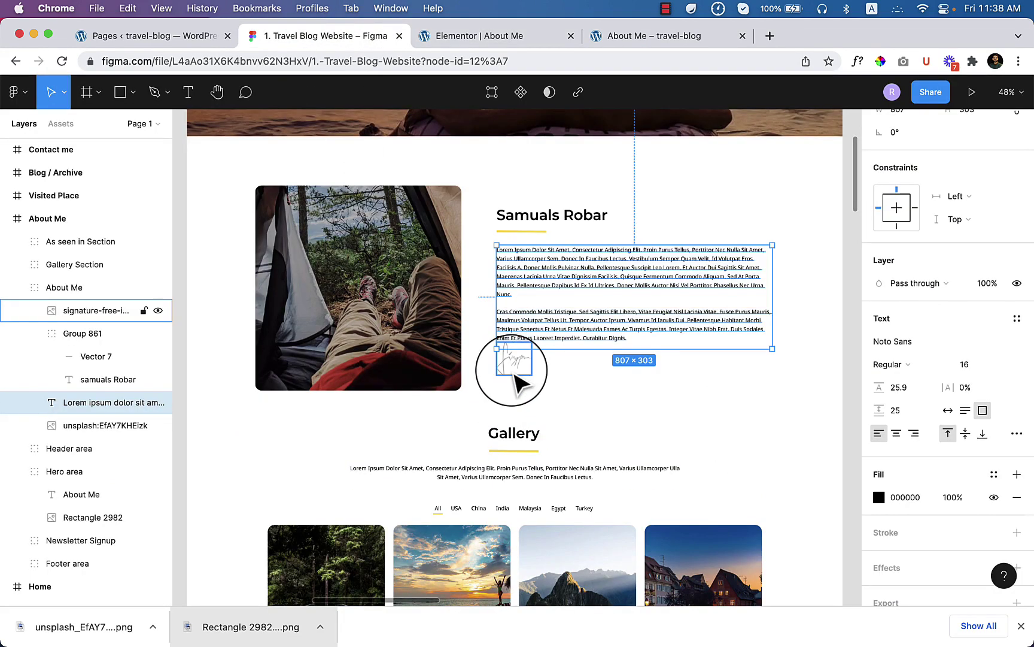
pyautogui.click(522, 368)
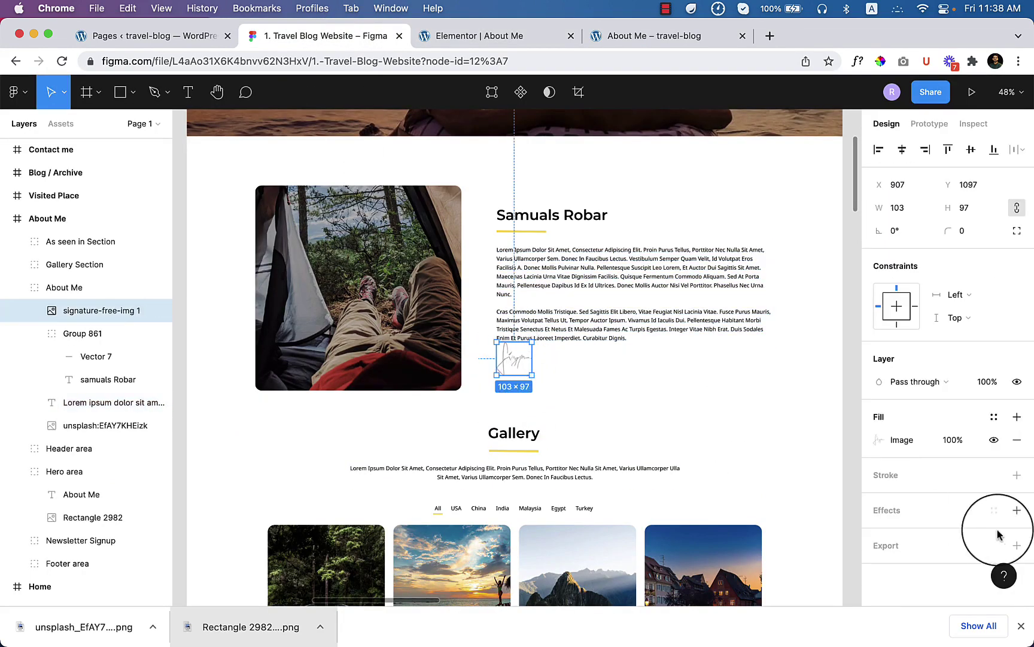
pyautogui.doubleClick(526, 376)
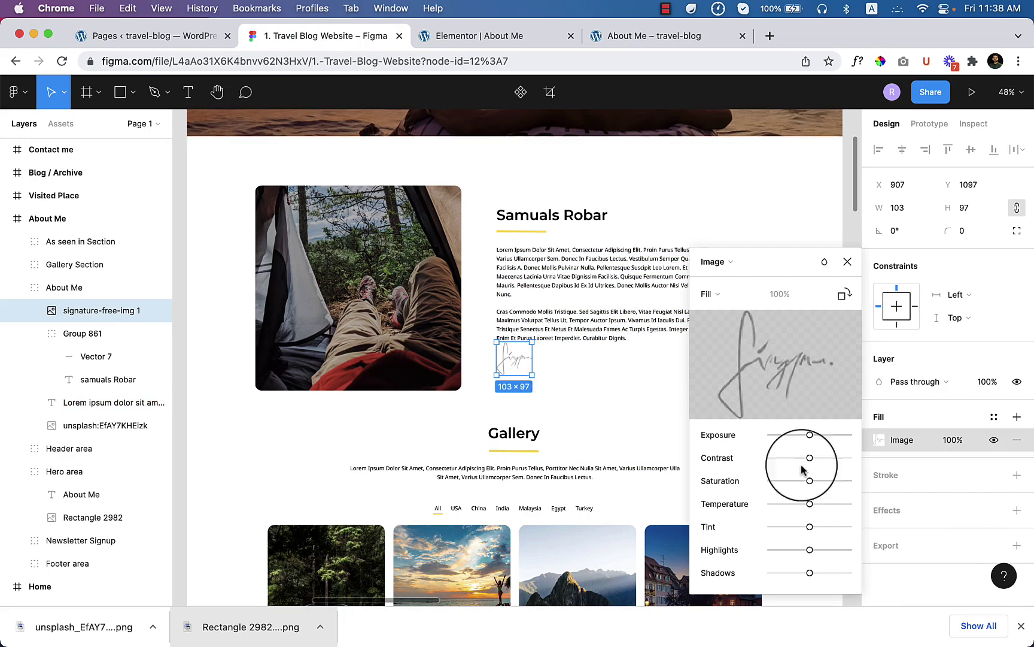
pyautogui.click(941, 545)
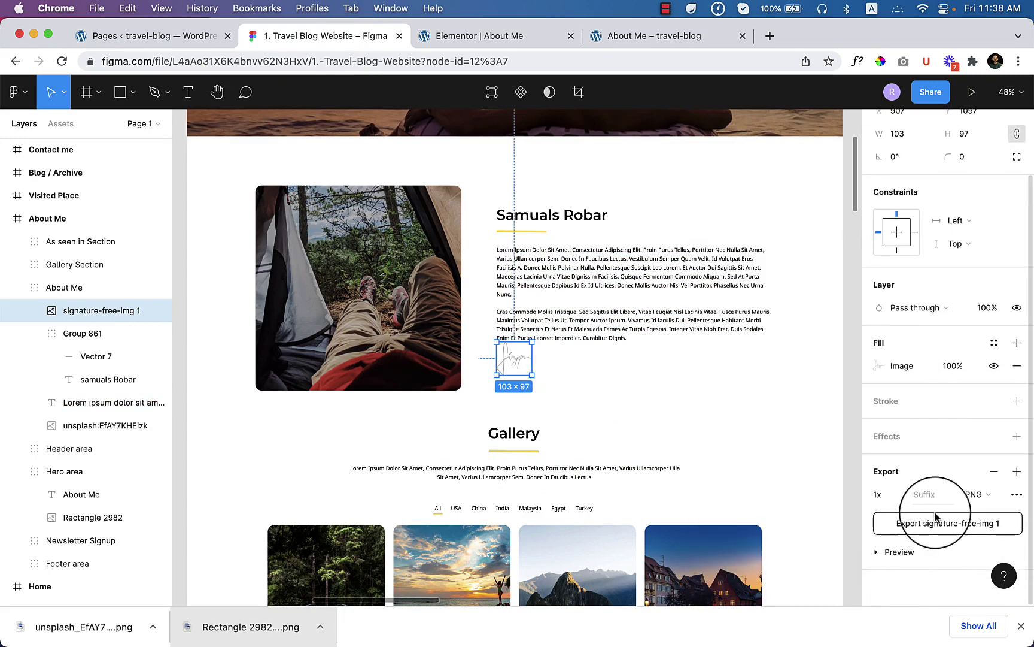
pyautogui.click(958, 527)
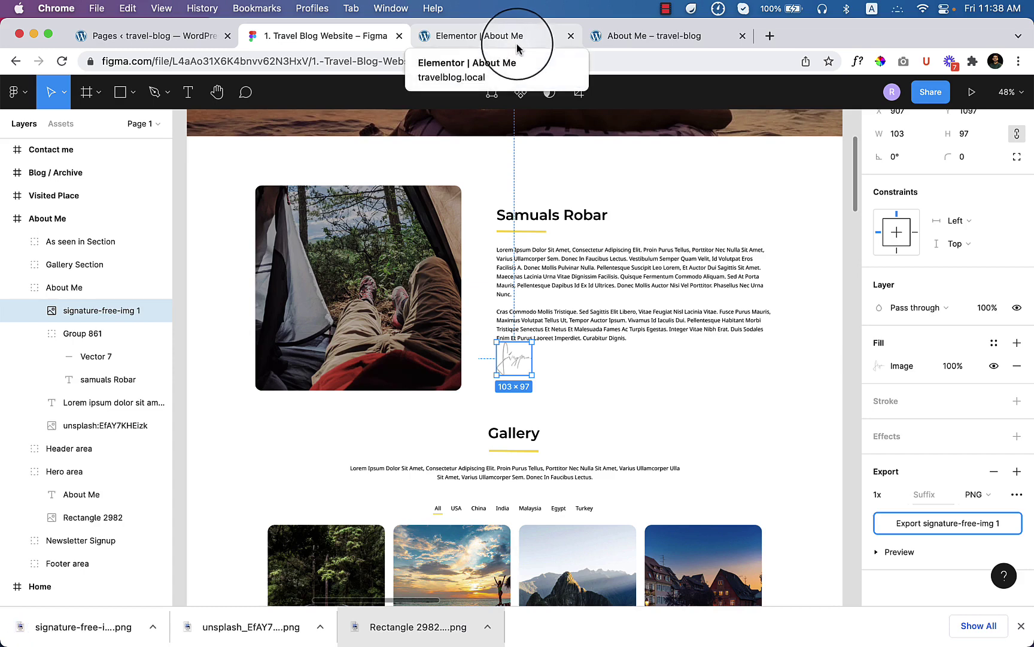
# Place a new Image widget below the bio text on the About Me page
pyautogui.click(548, 35)
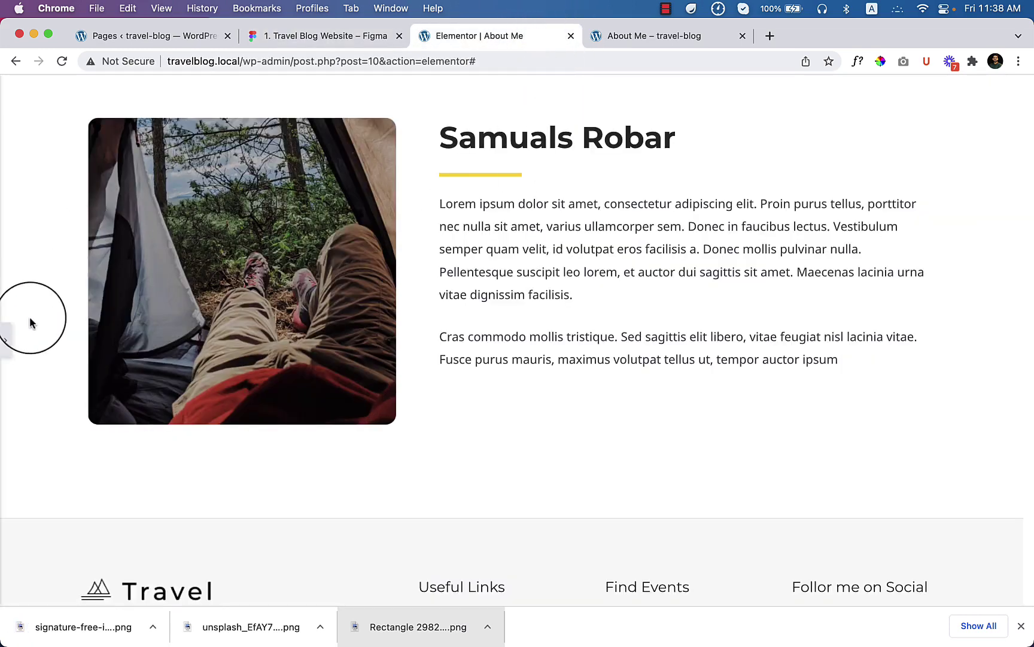
pyautogui.click(9, 336)
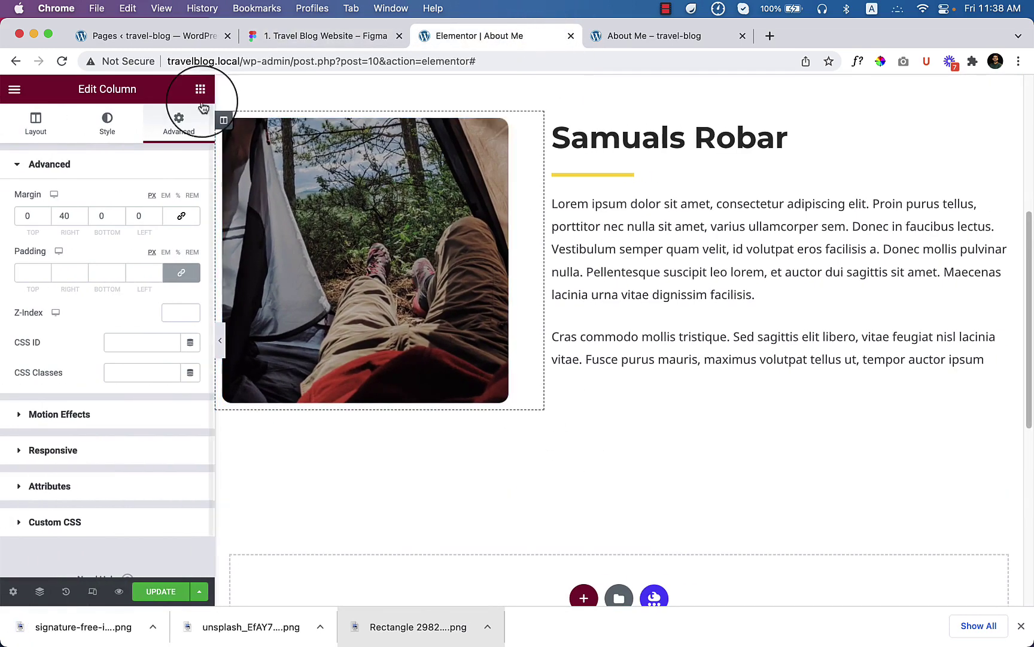
pyautogui.click(200, 89)
pyautogui.moveTo(55, 332); pyautogui.dragTo(742, 379)
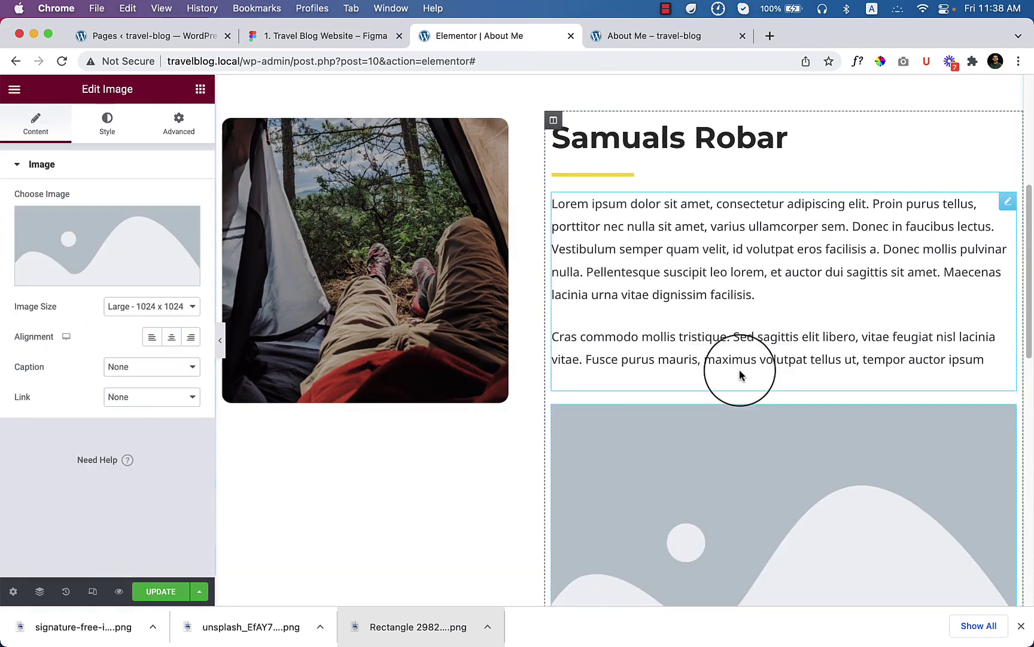
# Upload the signature PNG with alt text and insert it into the Image widget
pyautogui.click(100, 254)
pyautogui.moveTo(81, 626); pyautogui.dragTo(251, 505)
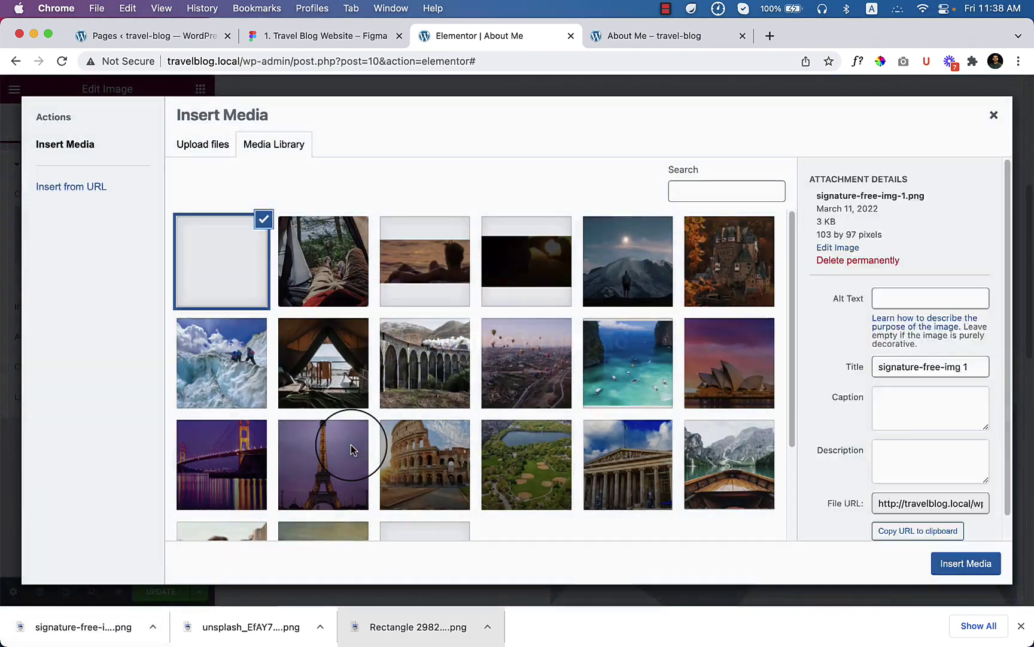
pyautogui.click(930, 375)
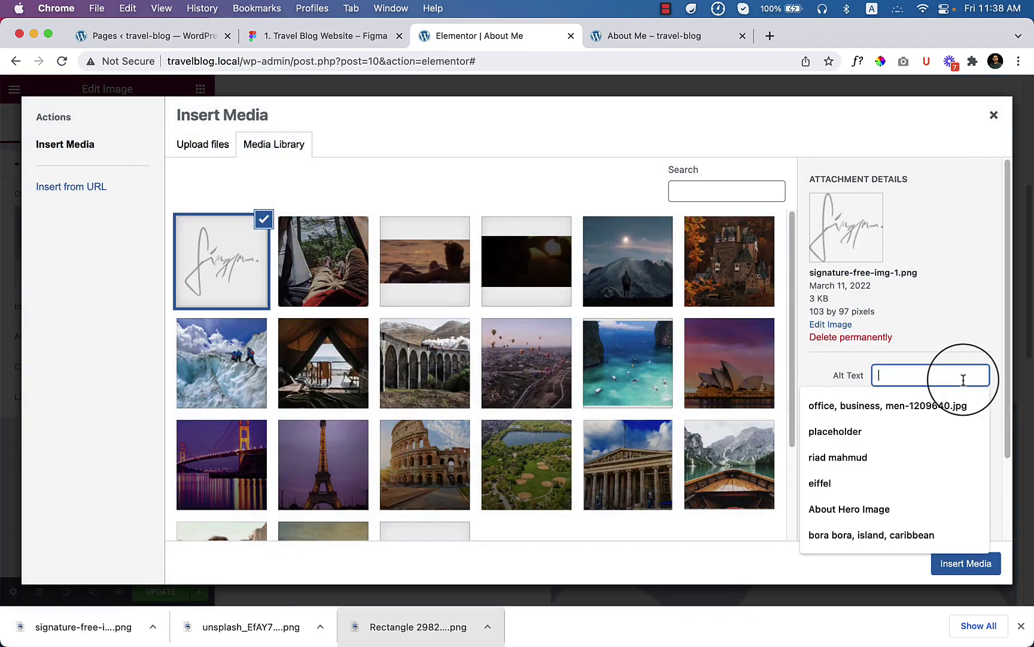
pyautogui.write('test')
pyautogui.click(966, 563)
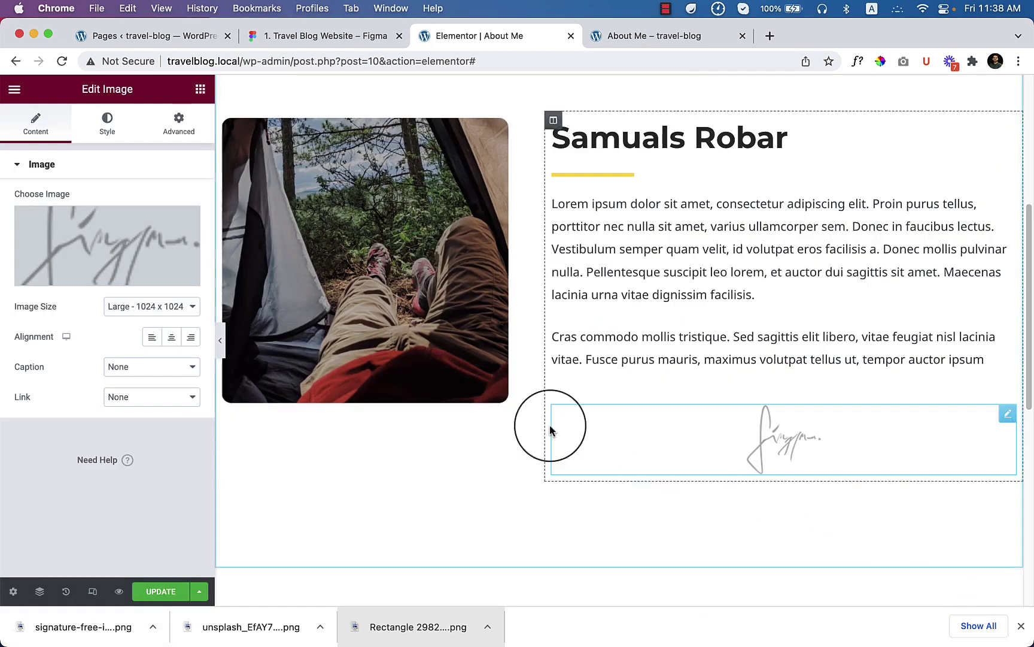
# Left-align the signature and give it an unlinked top margin of -47
pyautogui.click(152, 338)
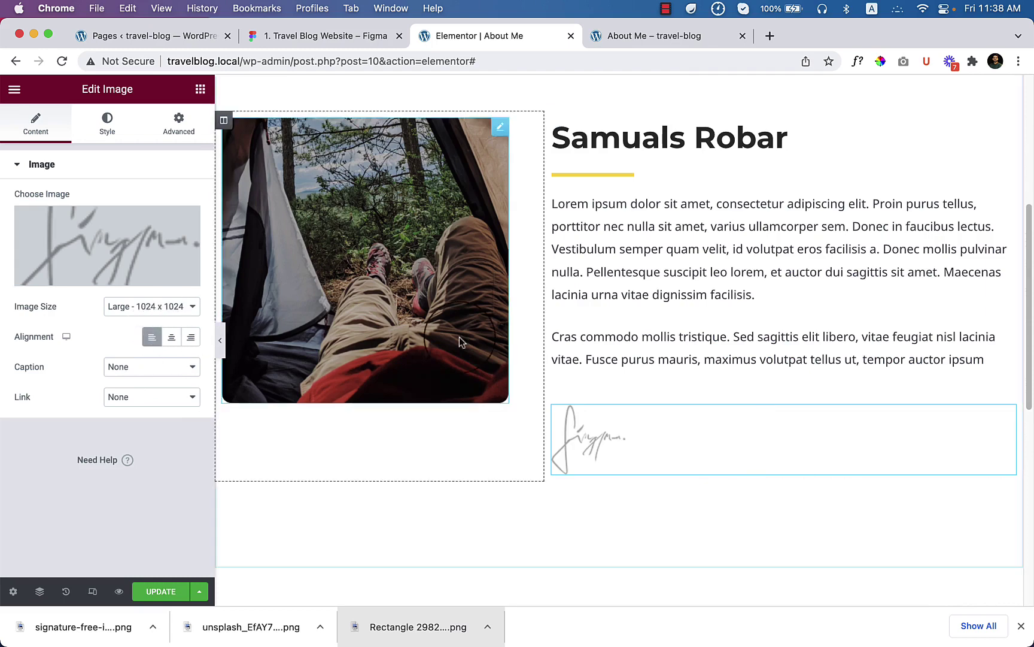
pyautogui.click(179, 123)
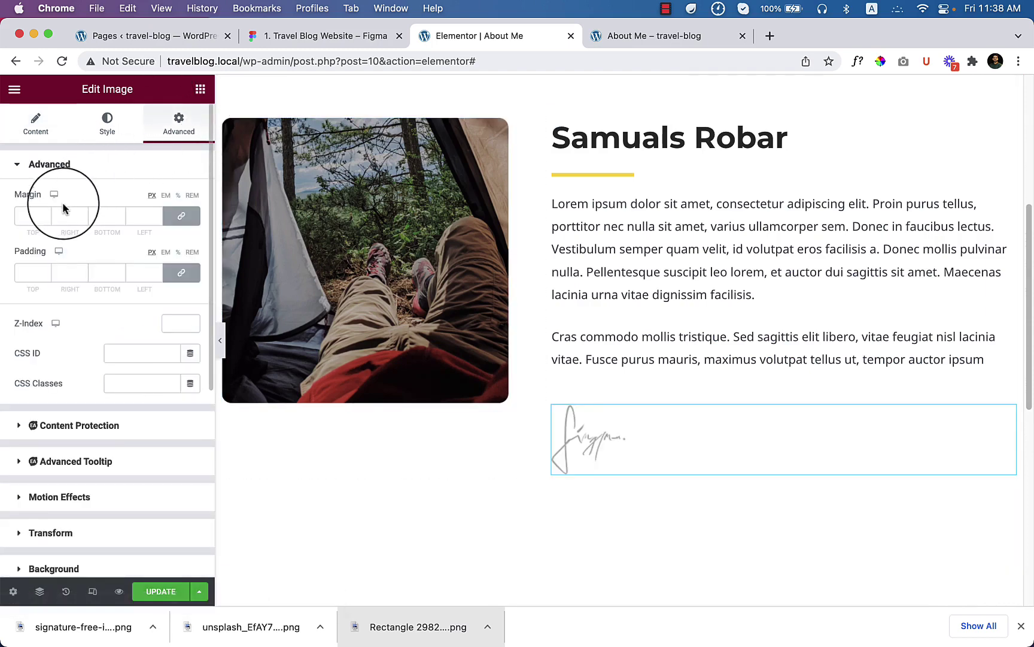
pyautogui.click(181, 216)
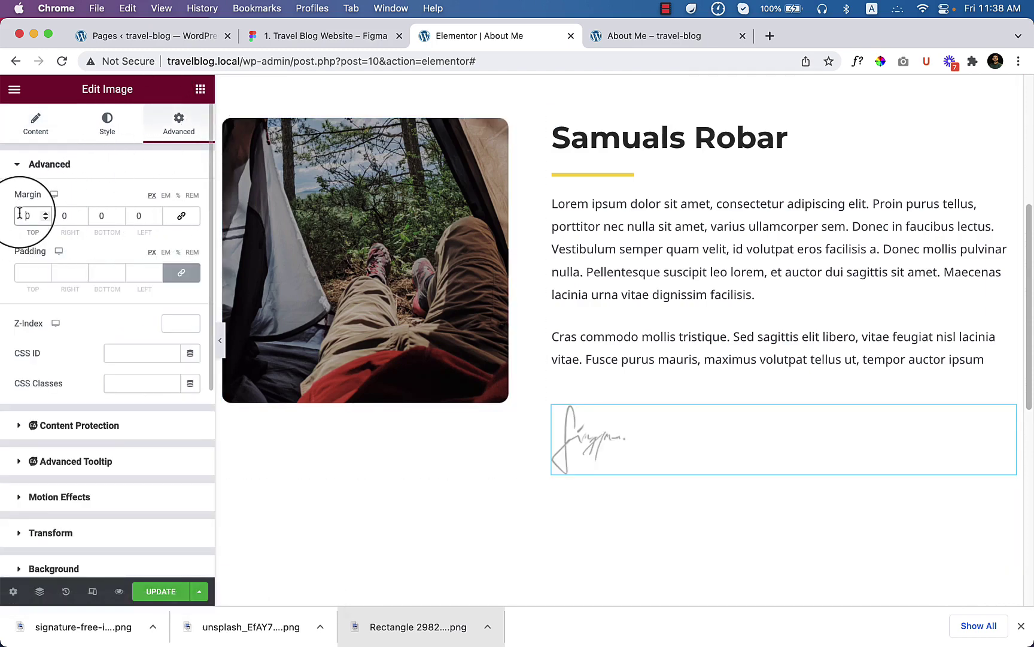
pyautogui.press('Down')
pyautogui.press('Down')
pyautogui.press('Down')
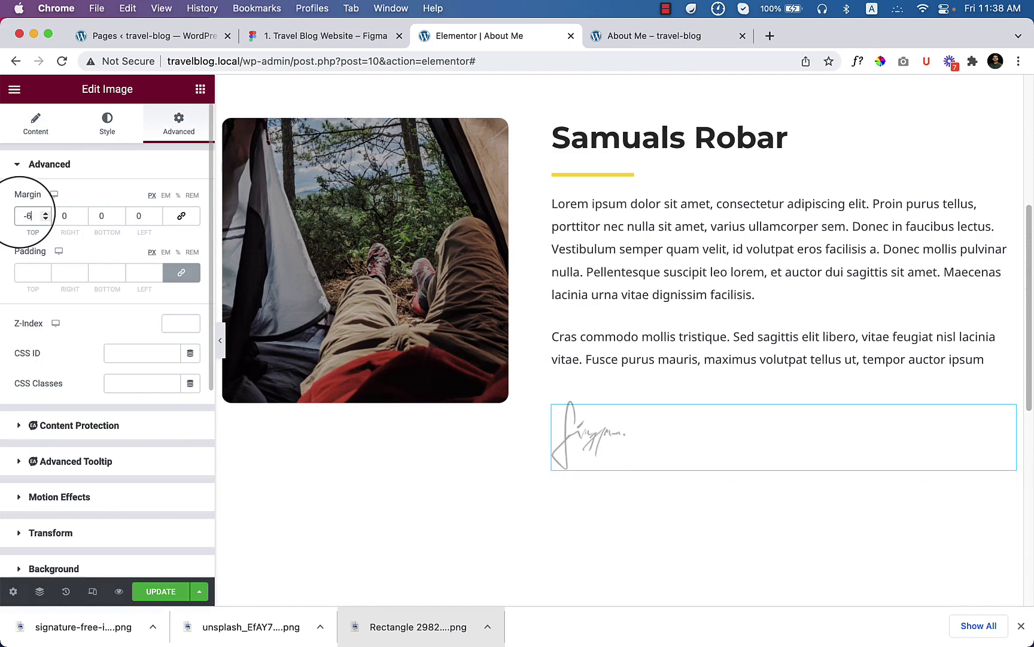
pyautogui.press('Down')
pyautogui.press('Down')
pyautogui.press('Down')
pyautogui.press('Down')
pyautogui.press('Down')
pyautogui.press('Down')
pyautogui.press('Down')
pyautogui.press('Down')
pyautogui.press('Down')
pyautogui.press('Down')
pyautogui.press('Down')
pyautogui.press('Down')
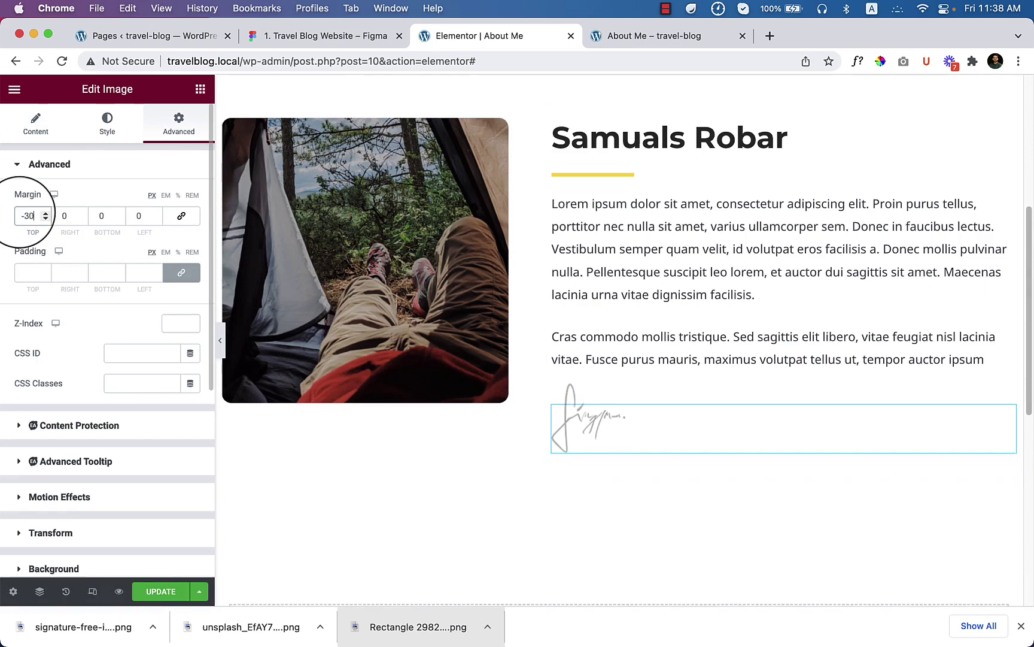
pyautogui.press('Down')
pyautogui.press('Down')
pyautogui.press('Down')
pyautogui.press('Down')
pyautogui.press('Down')
pyautogui.press('Down')
pyautogui.press('Down')
pyautogui.press('Down')
pyautogui.press('Down')
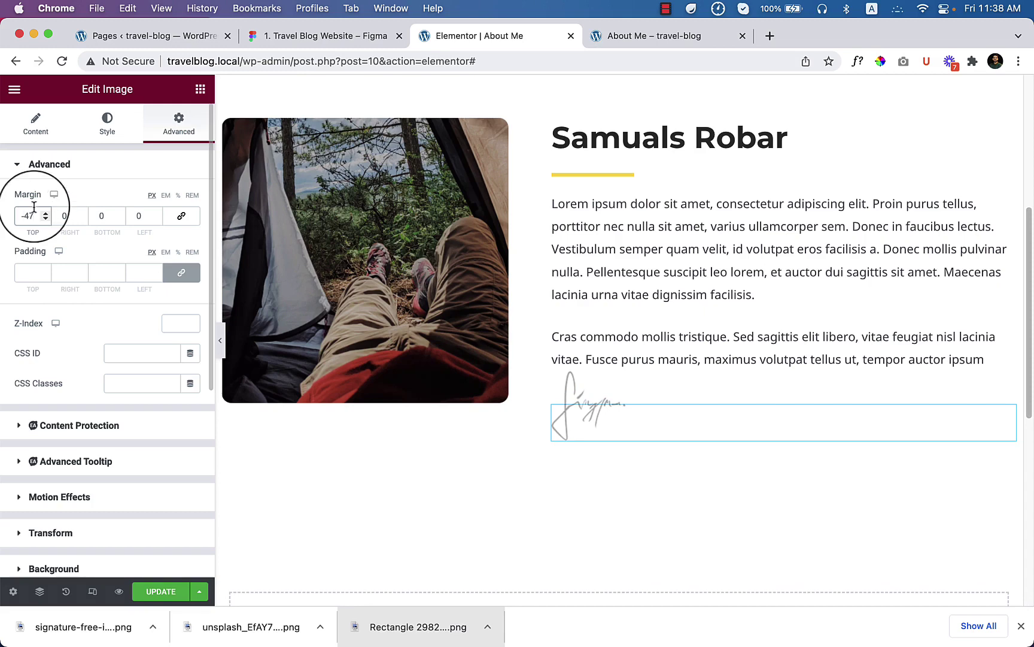
# Preview the page, then drag the column divider right to widen the tent photo column
pyautogui.click(220, 340)
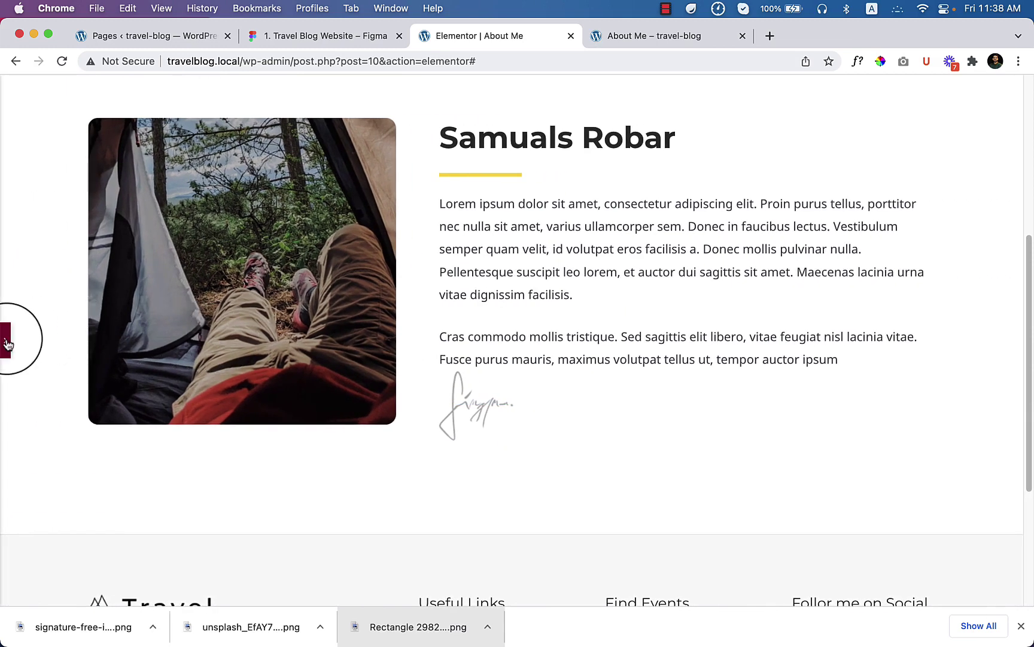
pyautogui.click(8, 343)
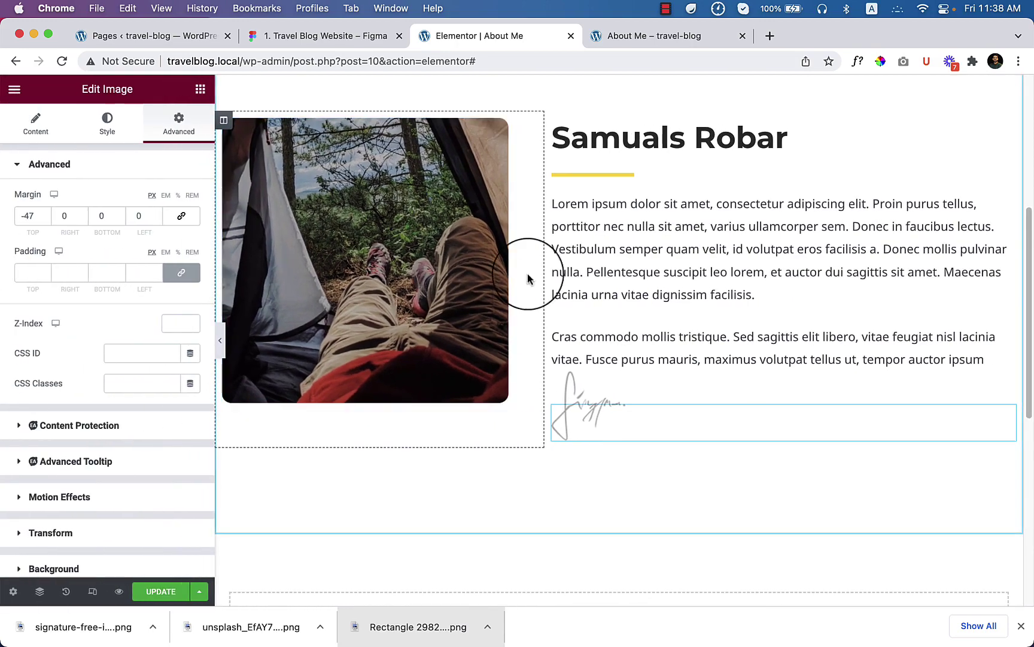
pyautogui.moveTo(544, 271); pyautogui.dragTo(569, 272)
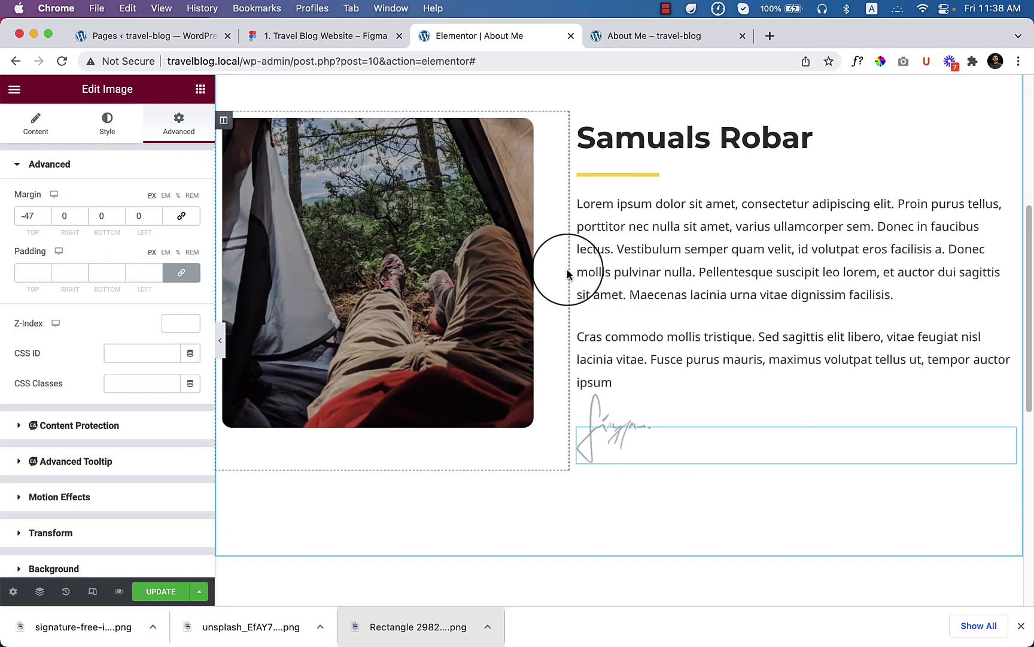
pyautogui.click(219, 338)
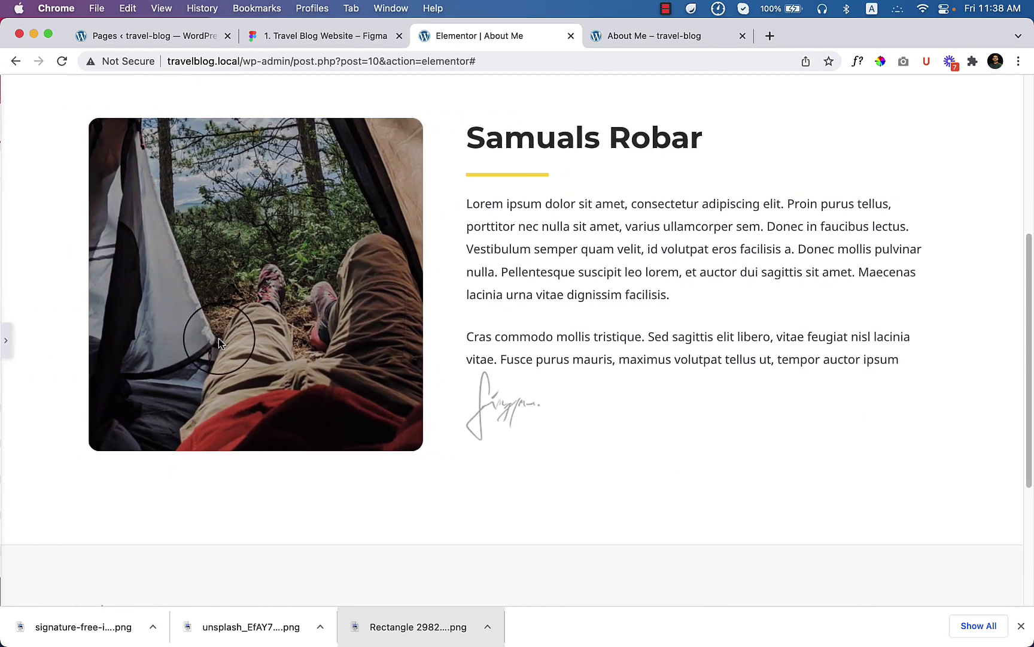
pyautogui.scroll(5, 664, 317)
pyautogui.scroll(-8, 552, 349)
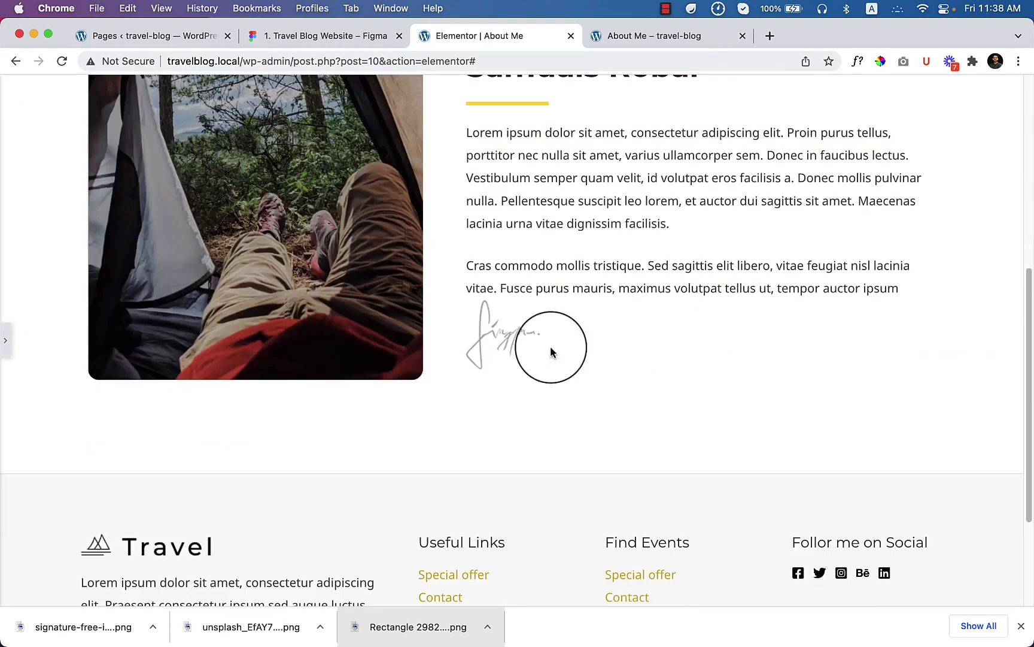
# Set the About Me section's Vertical Align to Middle and preview the result
pyautogui.click(10, 344)
pyautogui.scroll(4, 562, 338)
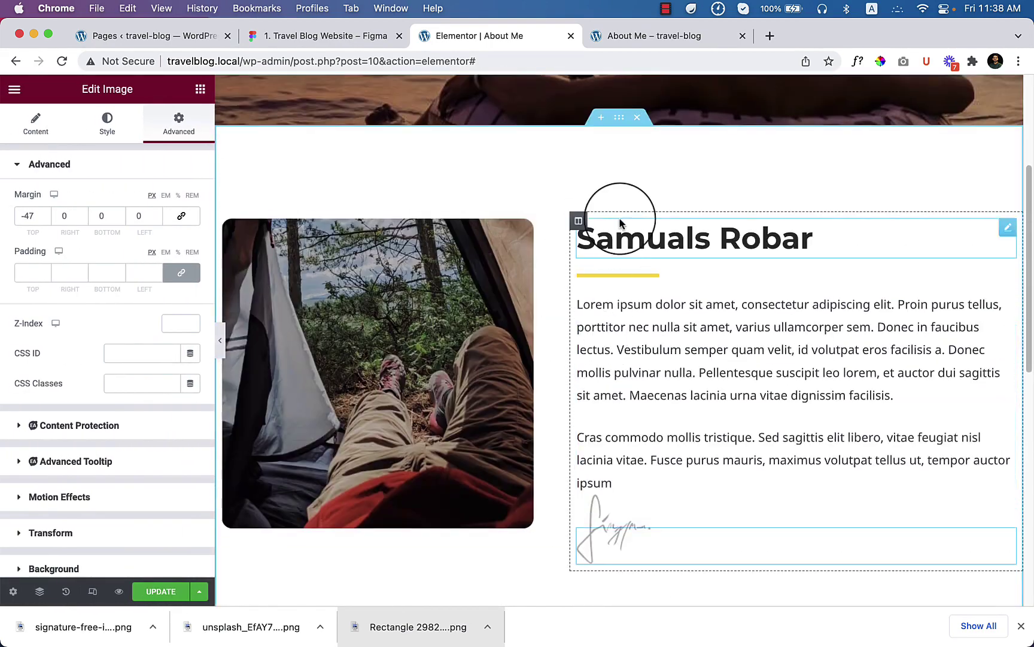
pyautogui.click(622, 123)
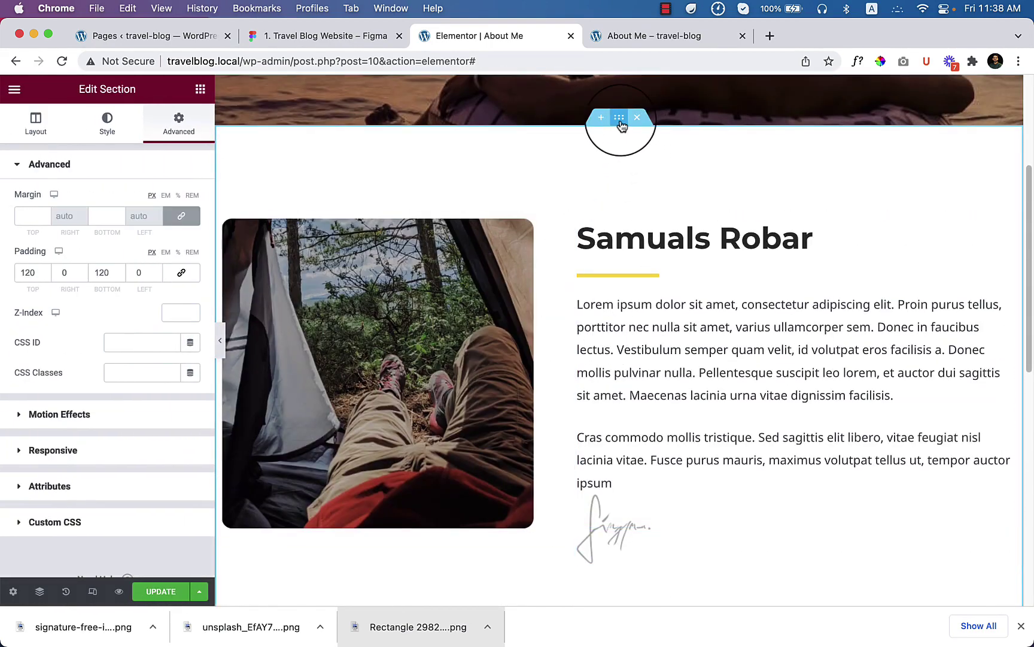
pyautogui.click(108, 122)
pyautogui.click(36, 123)
pyautogui.click(151, 335)
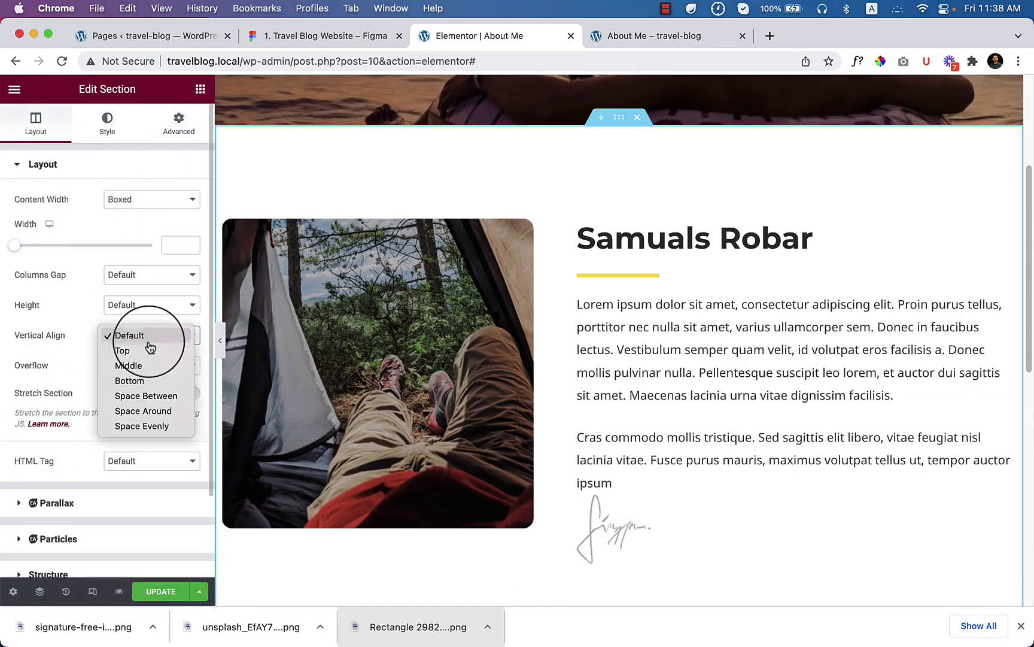
pyautogui.click(130, 365)
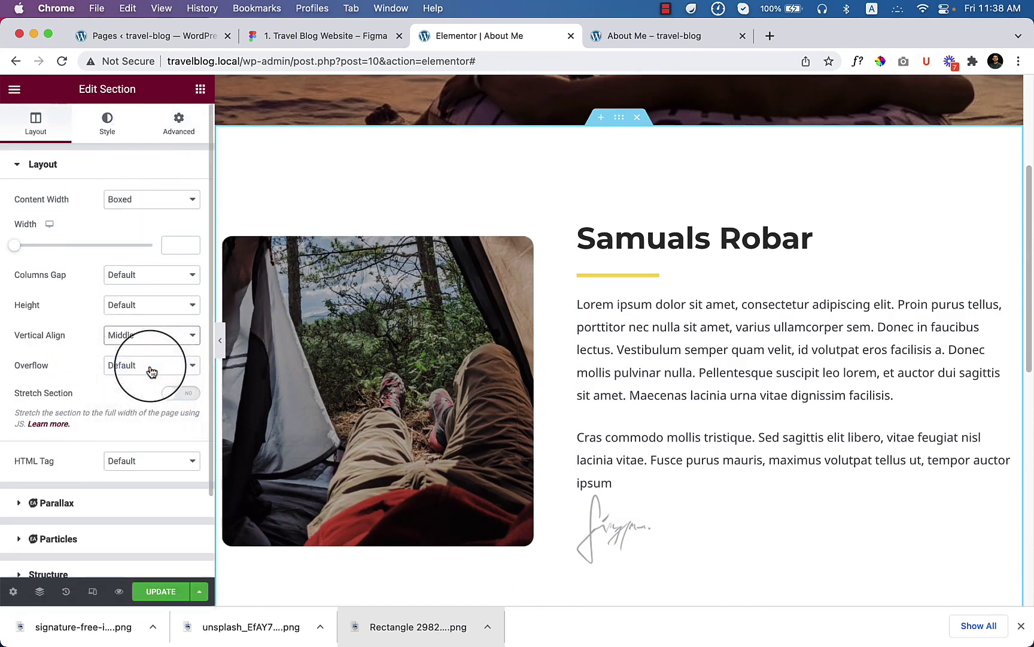
pyautogui.click(220, 340)
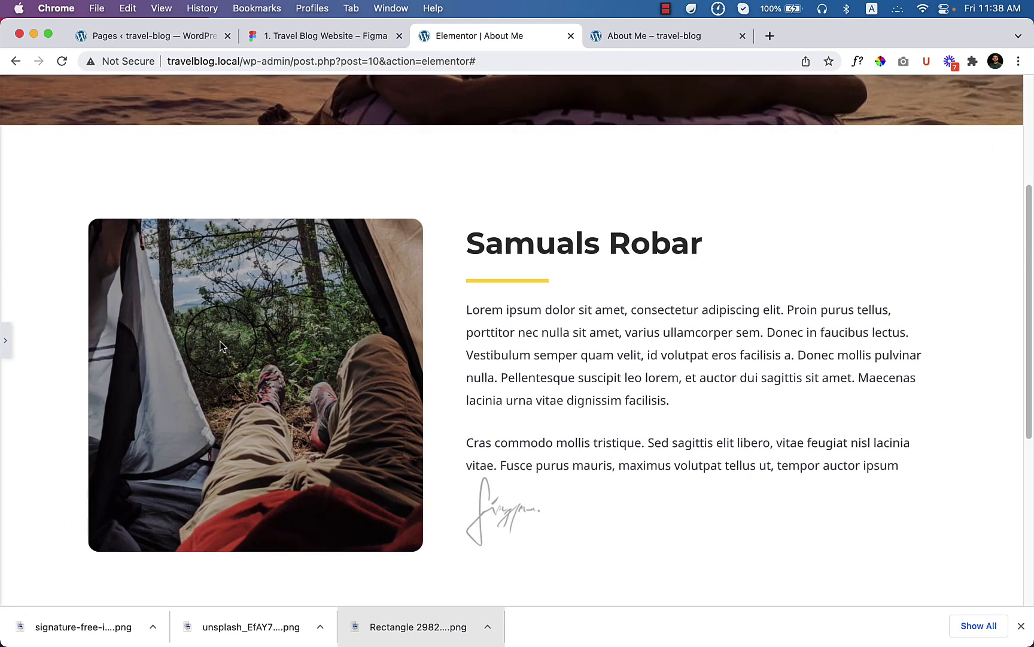
pyautogui.scroll(-5, 744, 396)
pyautogui.scroll(-5, 744, 395)
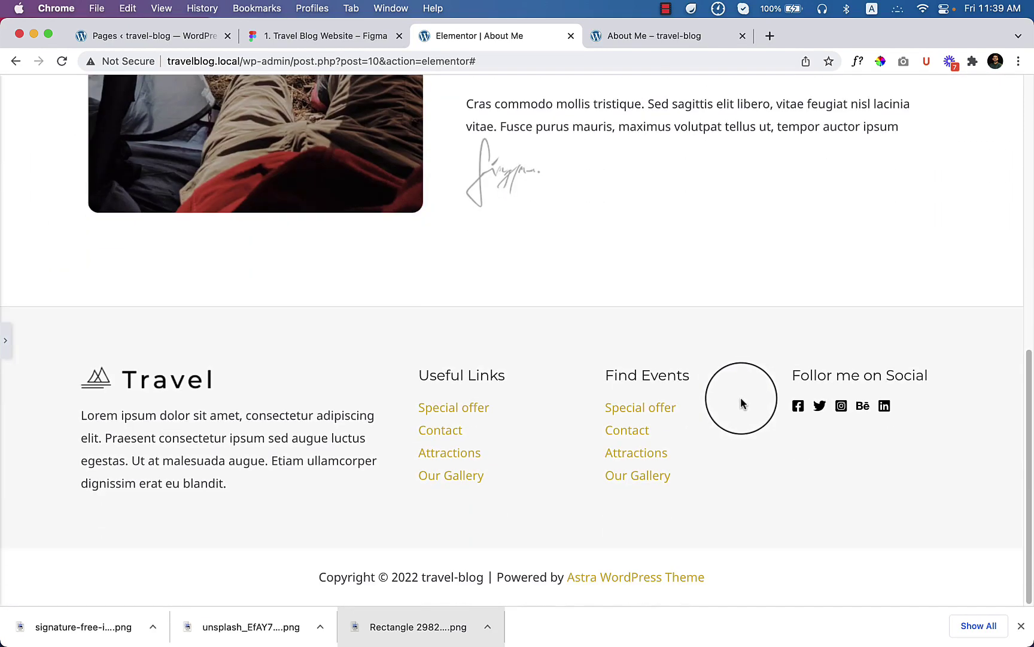
pyautogui.scroll(10, 744, 402)
pyautogui.scroll(-10, 561, 339)
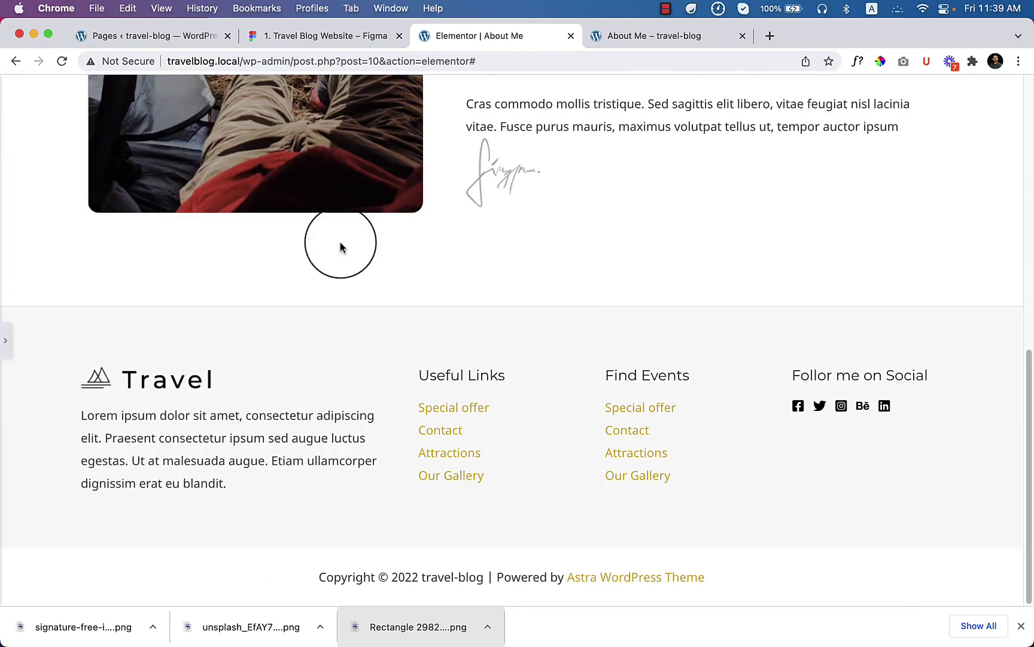